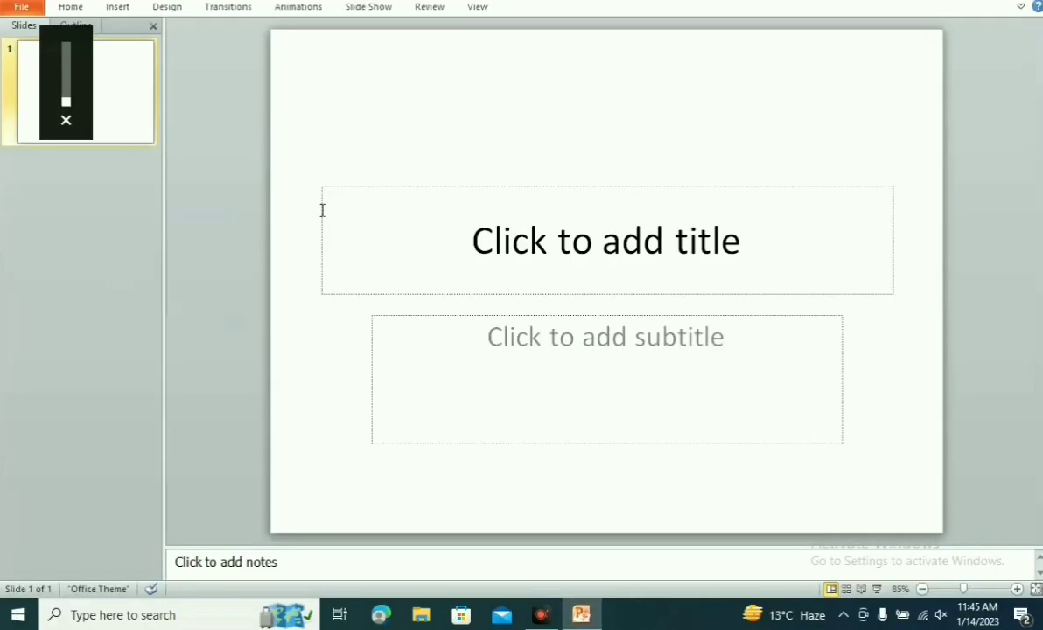
# Cut the title placeholder from the first slide.
pyautogui.click(320, 186)
pyautogui.rightClick(320, 187)
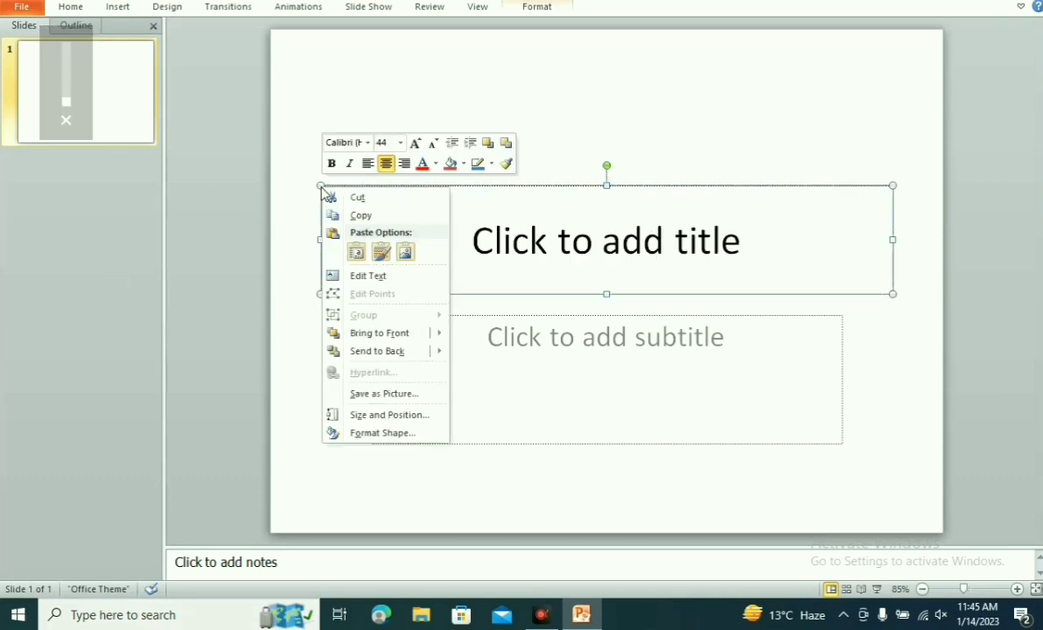
pyautogui.click(349, 202)
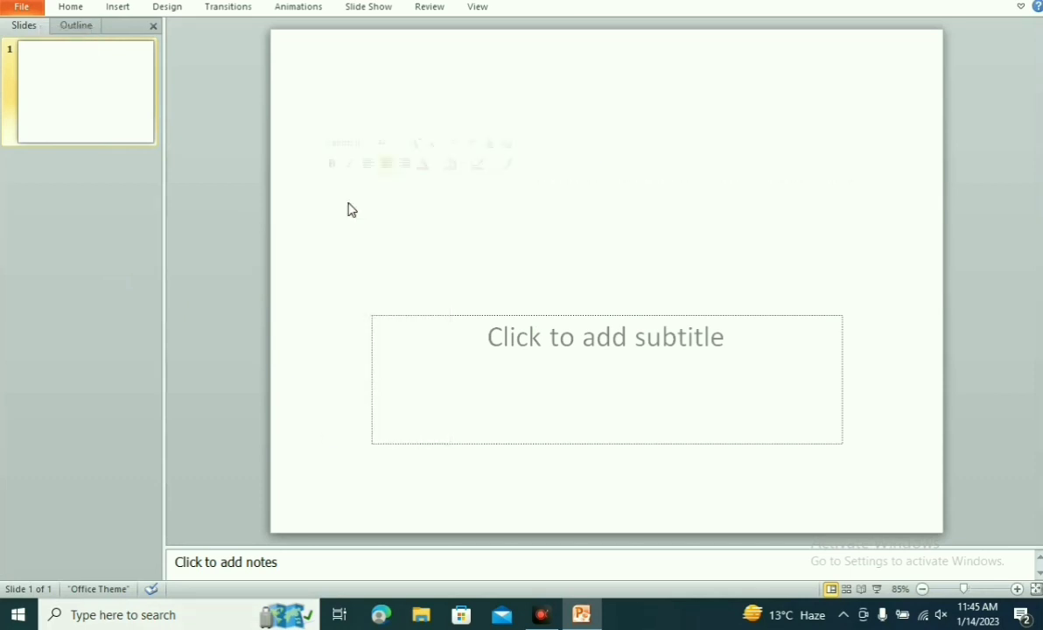
# Cut the subtitle placeholder so nothing remains on the slide.
pyautogui.click(383, 315)
pyautogui.click(368, 315)
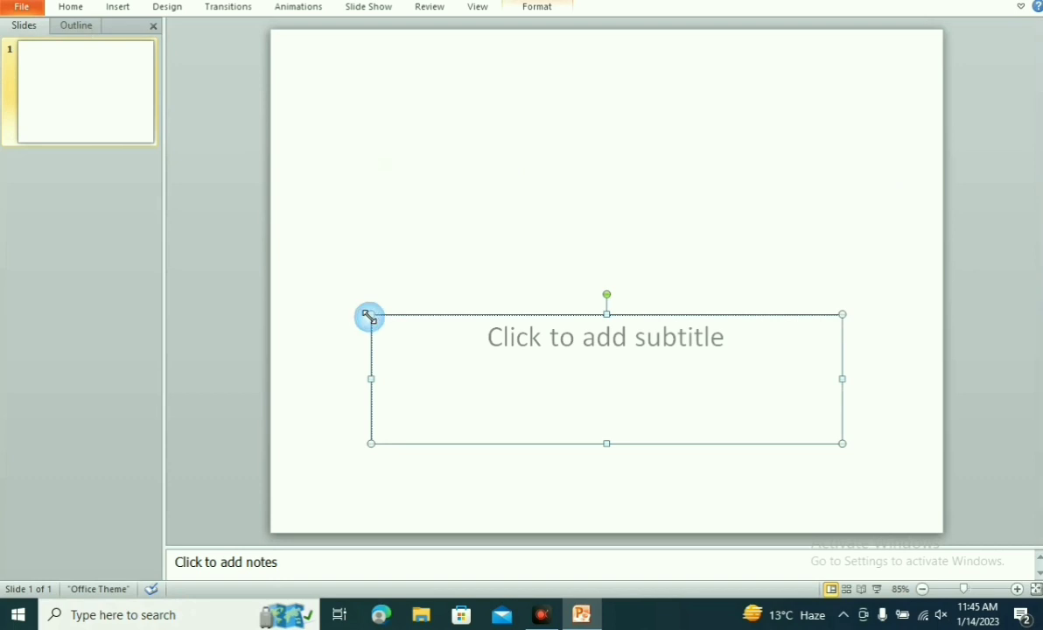
pyautogui.rightClick(368, 313)
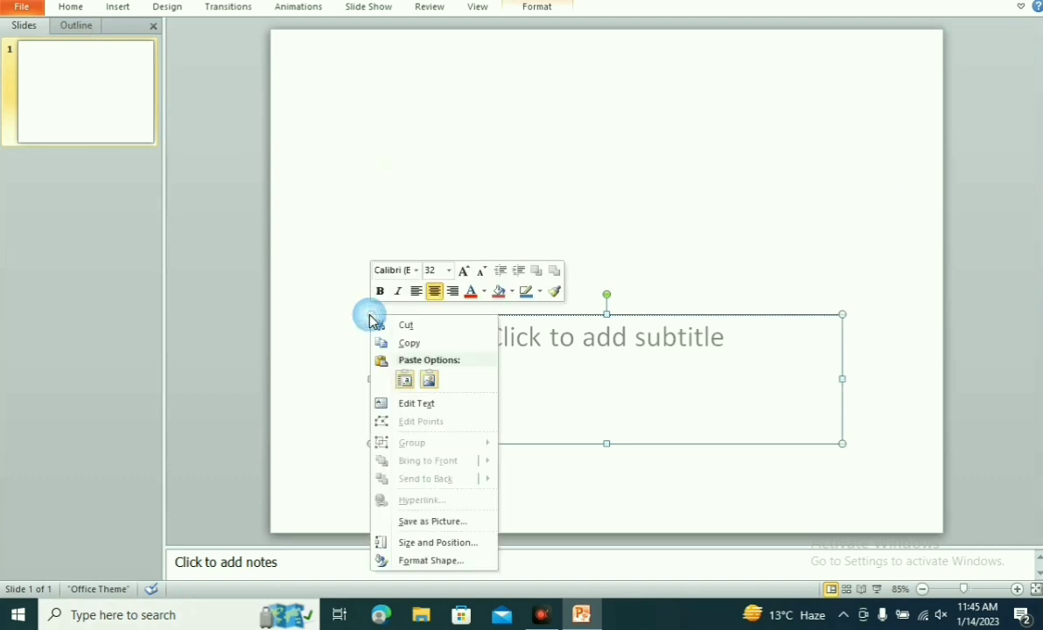
pyautogui.click(404, 327)
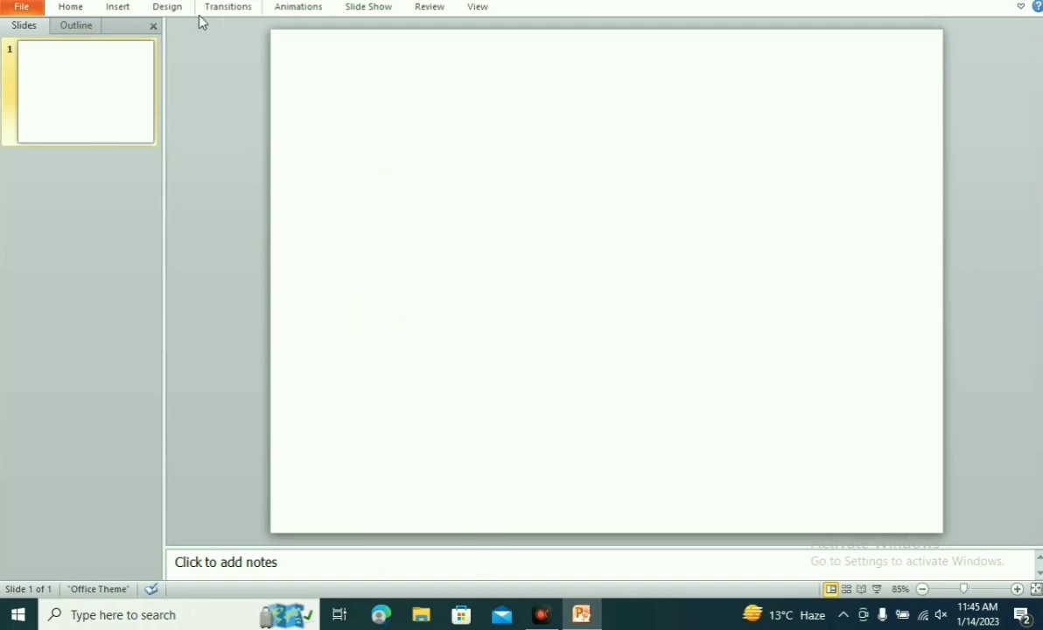
# Apply the Flow theme with the darker Aspect colour scheme to the blank slide.
pyautogui.click(167, 9)
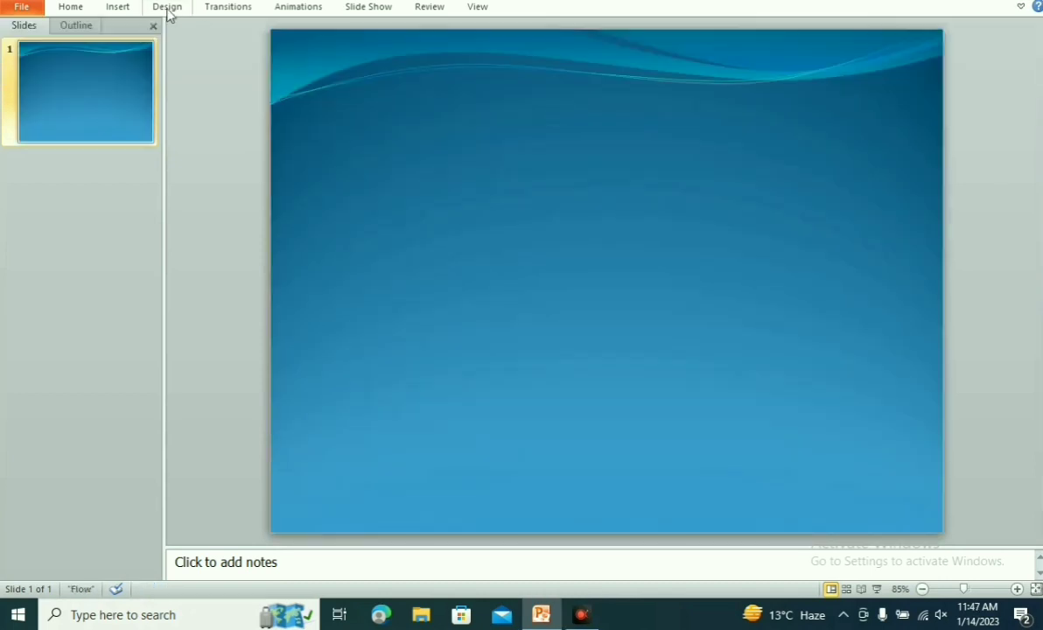
pyautogui.click(168, 10)
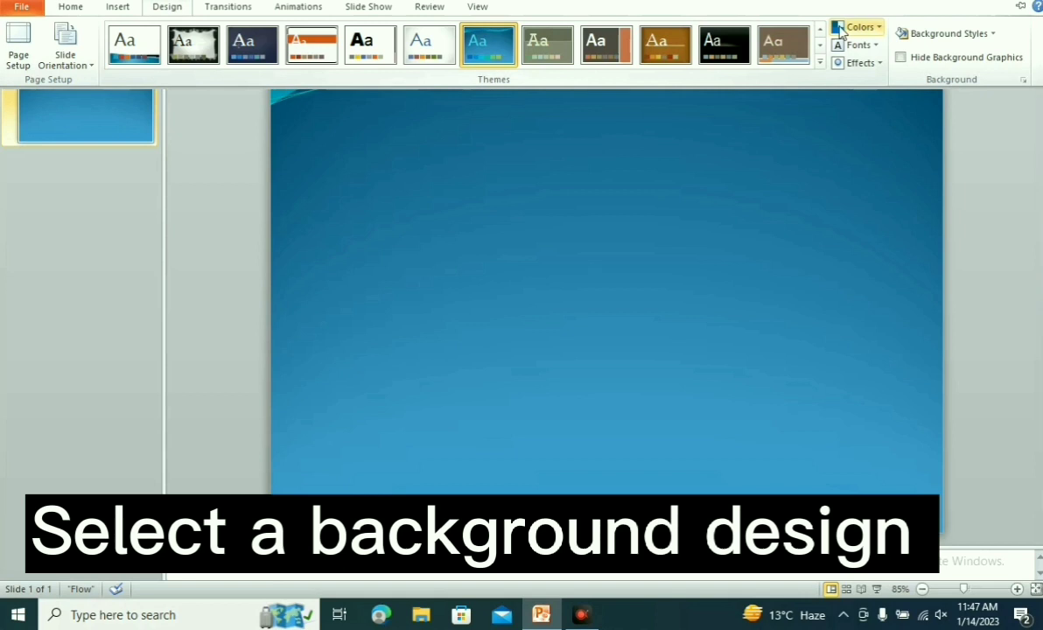
pyautogui.click(840, 29)
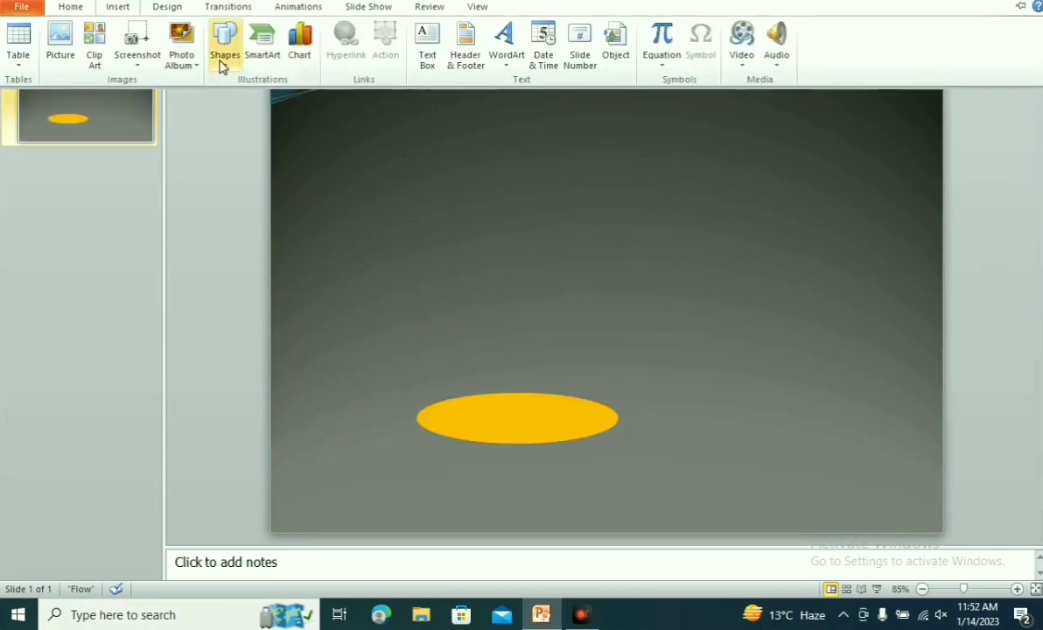
pyautogui.click(223, 63)
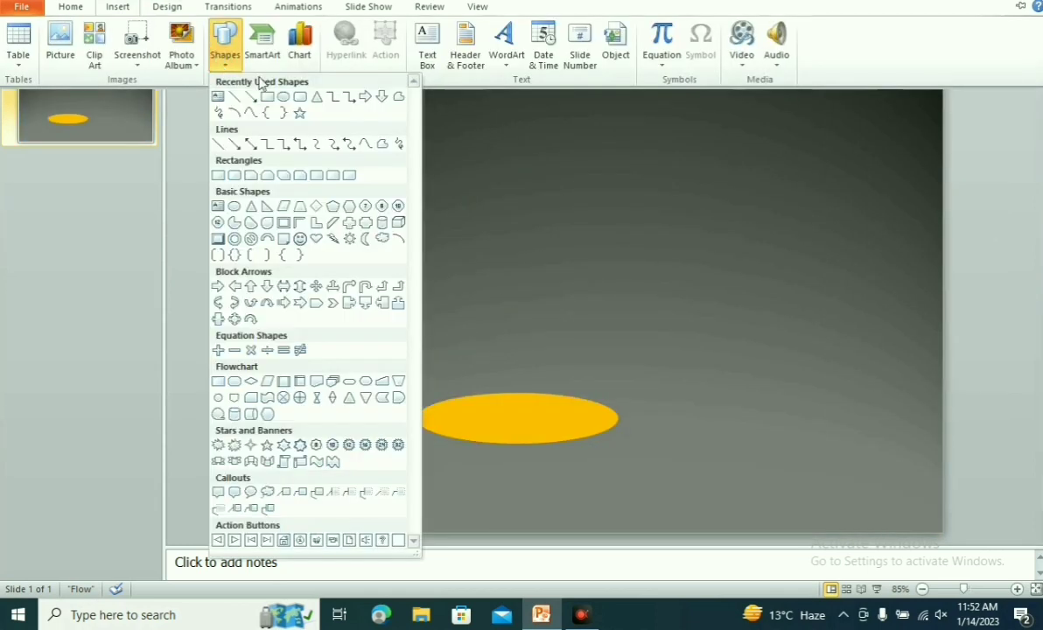
# Draw an orange oval above the yellow ellipse and enlarge it into a circle.
pyautogui.click(283, 96)
pyautogui.moveTo(484, 175)
pyautogui.mouseDown()
pyautogui.moveTo(551, 243)
pyautogui.moveTo(519, 308)
pyautogui.mouseUp()
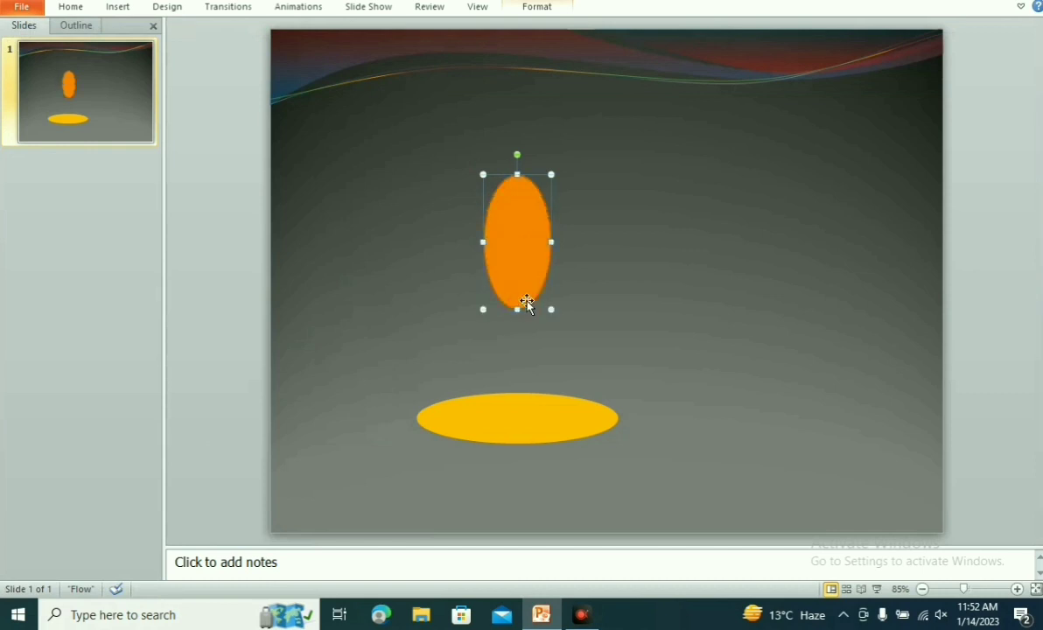
pyautogui.moveTo(551, 242); pyautogui.dragTo(630, 242)
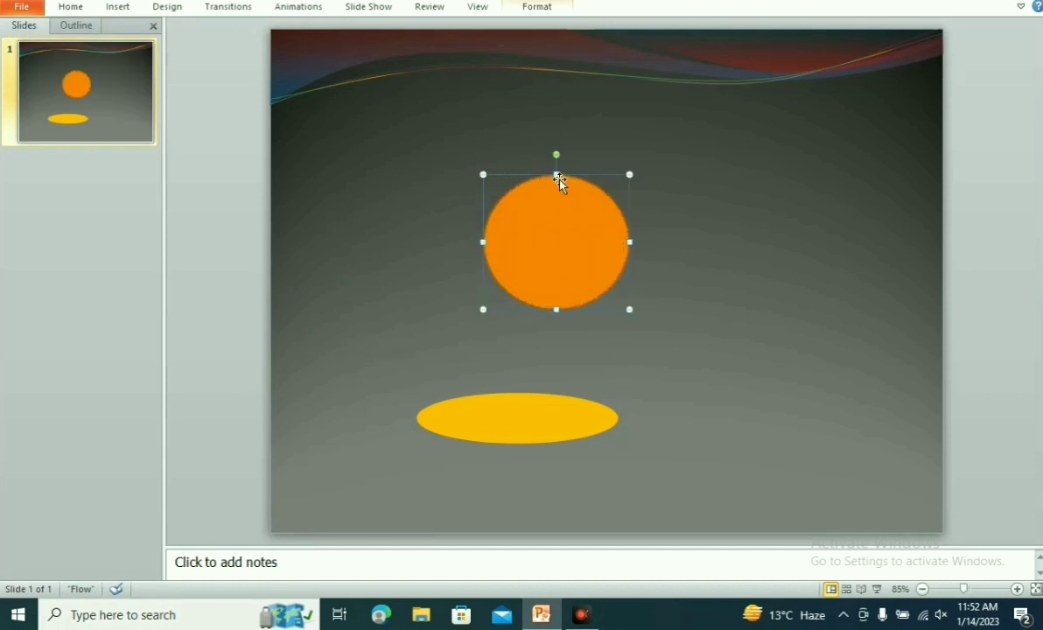
pyautogui.moveTo(555, 173); pyautogui.dragTo(555, 158)
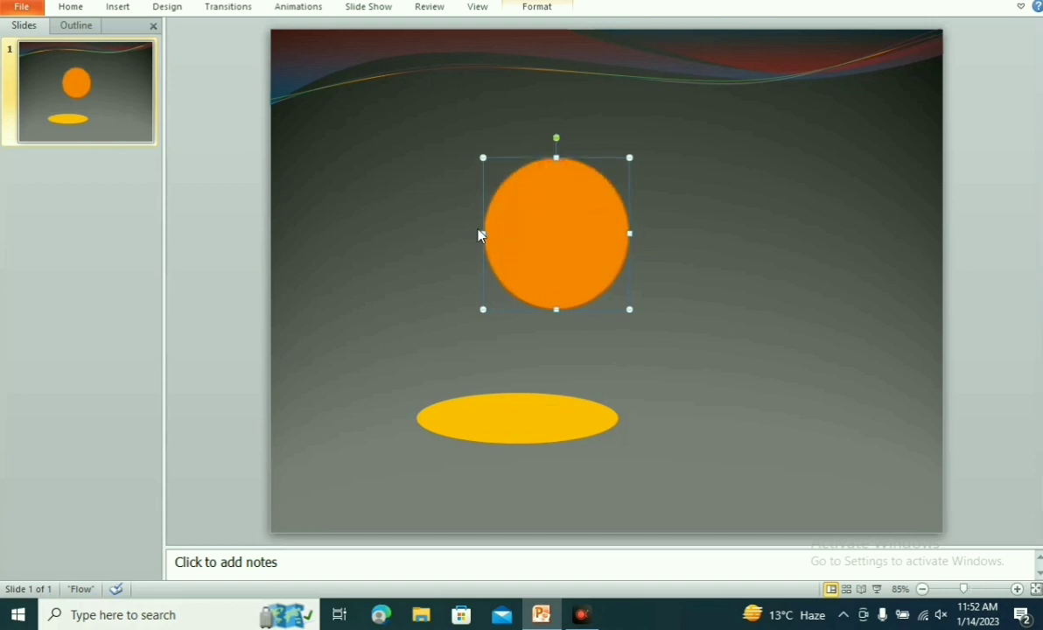
pyautogui.moveTo(482, 231); pyautogui.dragTo(462, 233)
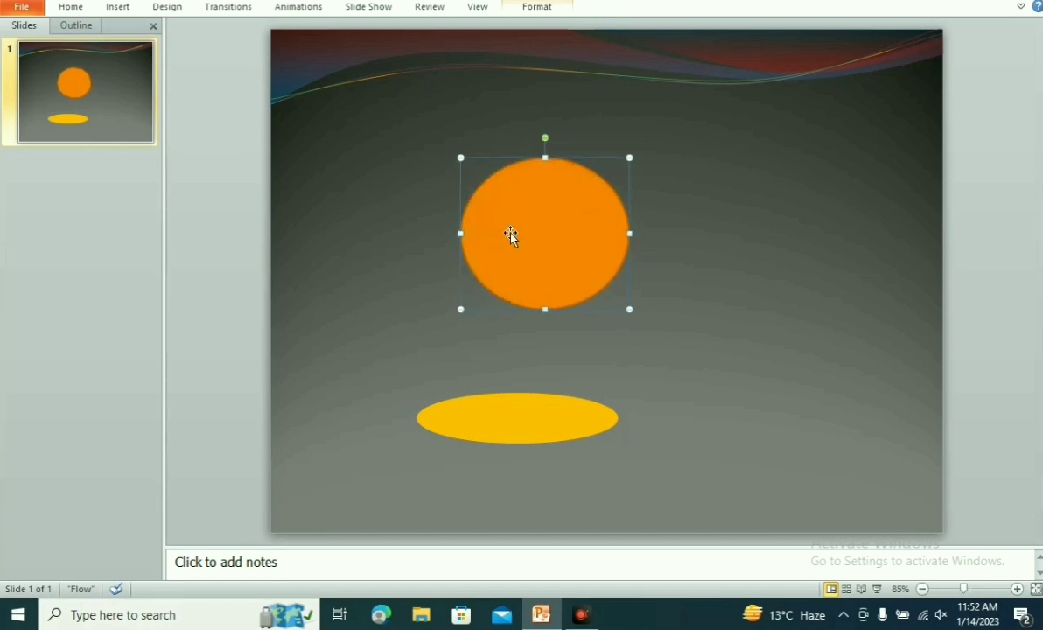
pyautogui.moveTo(544, 158); pyautogui.dragTo(545, 146)
# Move the orange circle over to the slide's right side.
pyautogui.moveTo(582, 237); pyautogui.dragTo(878, 255)
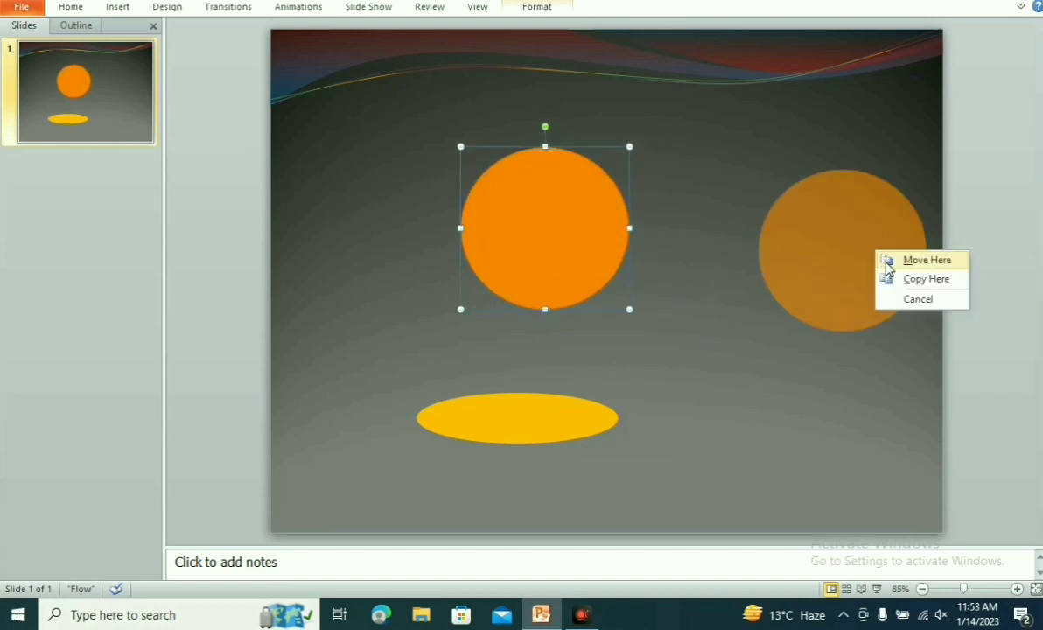
pyautogui.click(888, 262)
pyautogui.rightClick(821, 240)
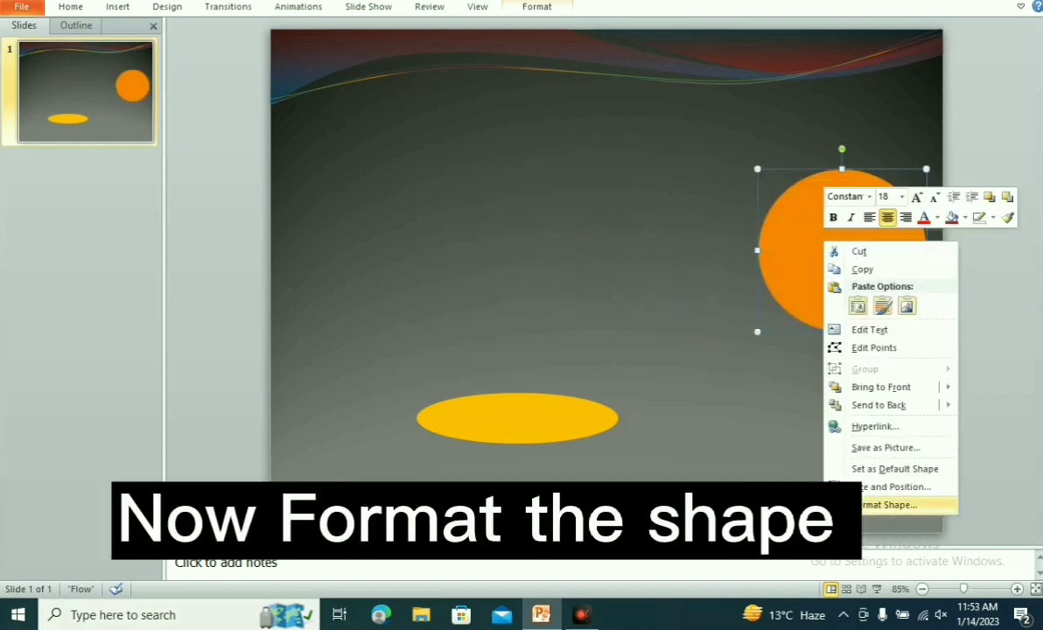
# Apply the first bevel preset (6 pt) to the circle's top and bottom in 3-D Format.
pyautogui.click(885, 505)
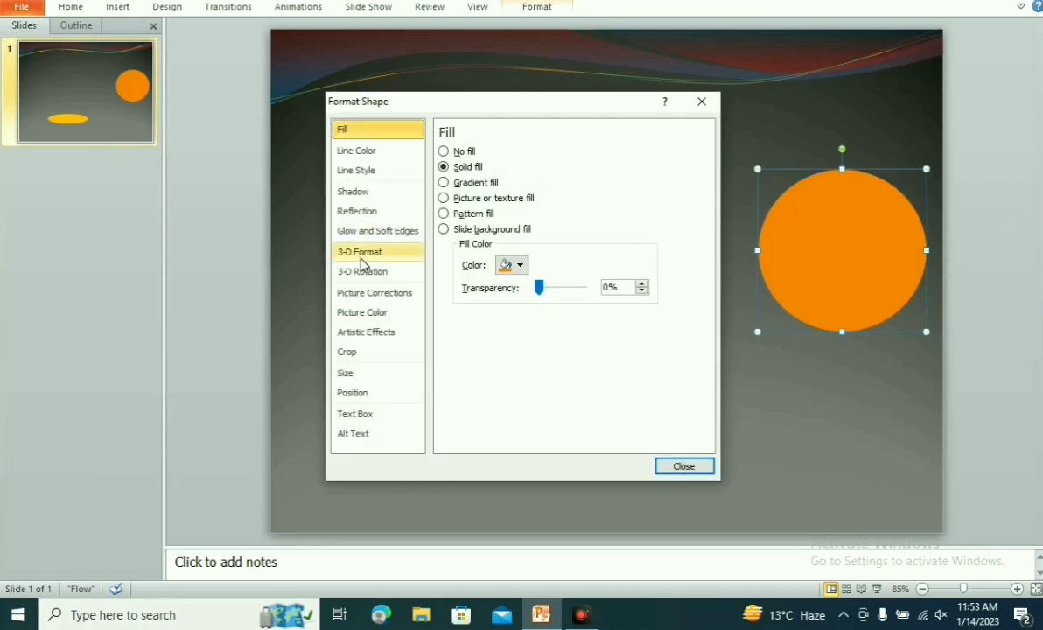
pyautogui.click(360, 254)
pyautogui.click(528, 178)
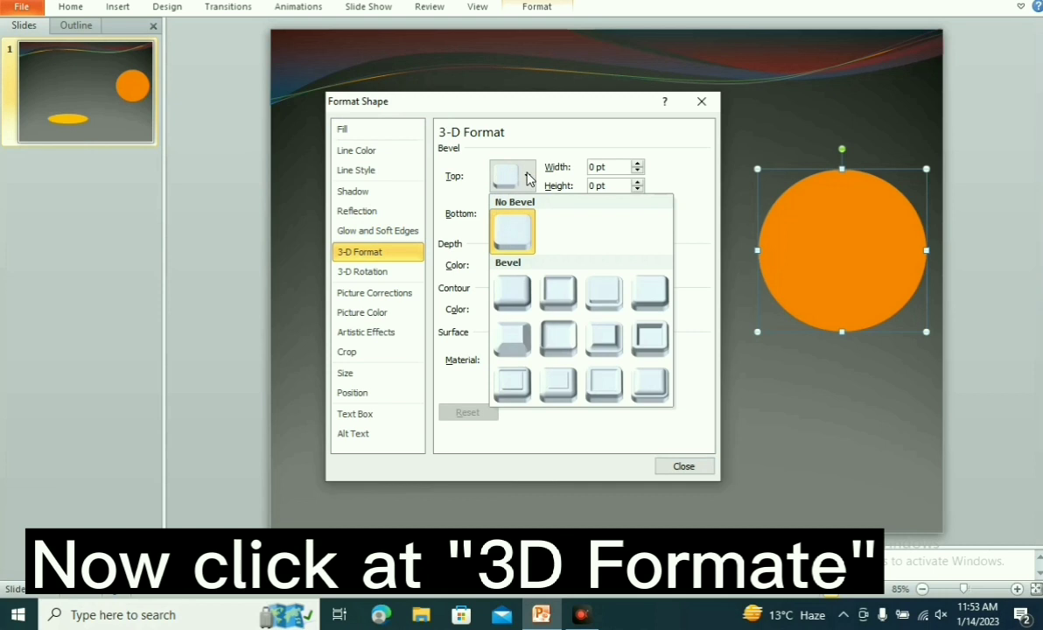
pyautogui.click(502, 299)
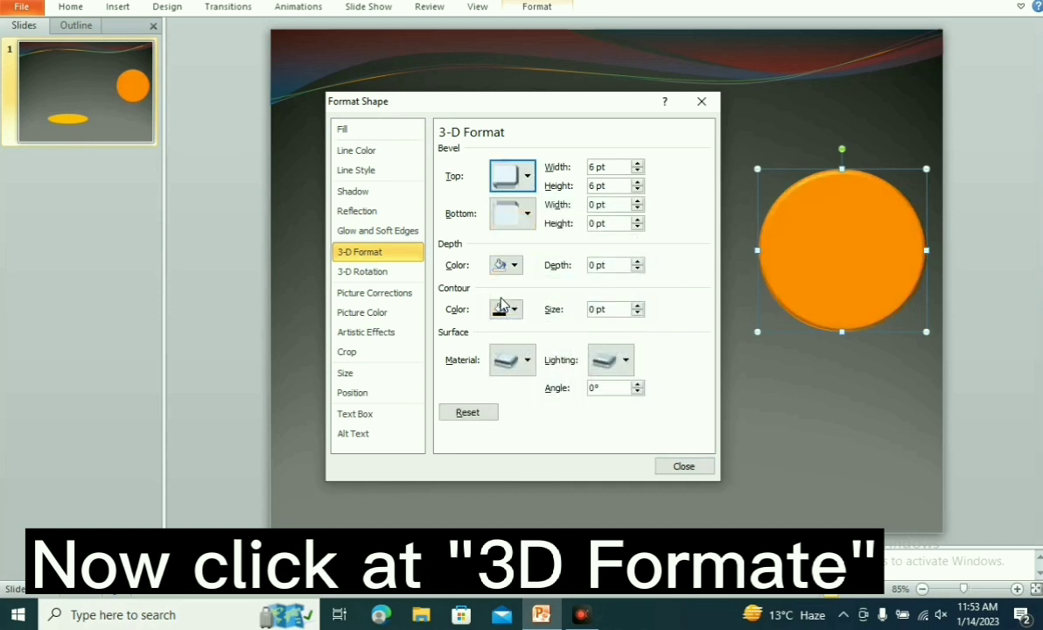
pyautogui.click(527, 216)
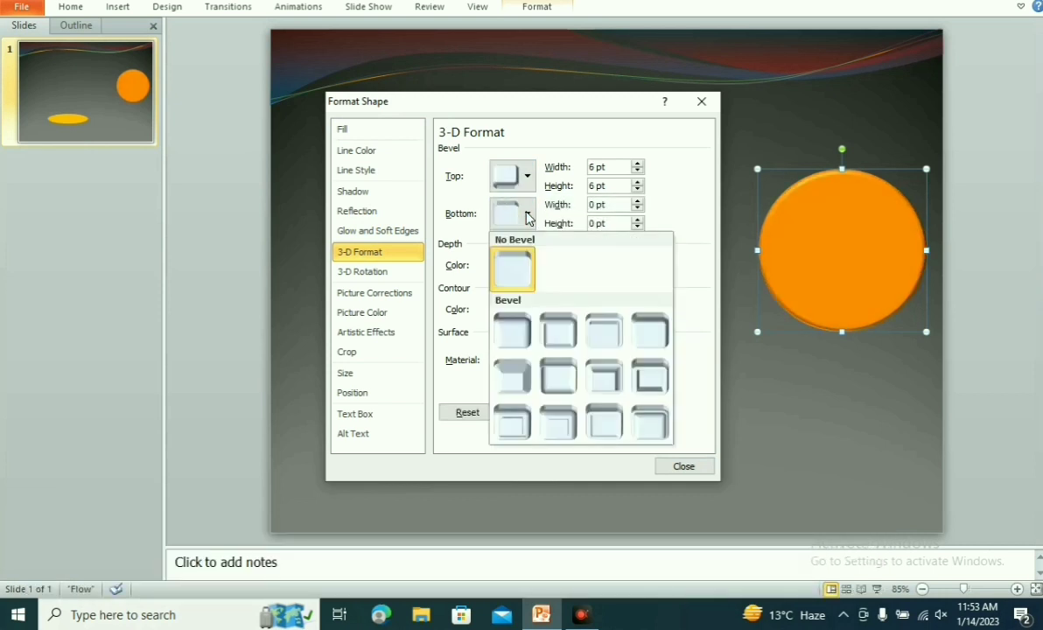
pyautogui.click(515, 331)
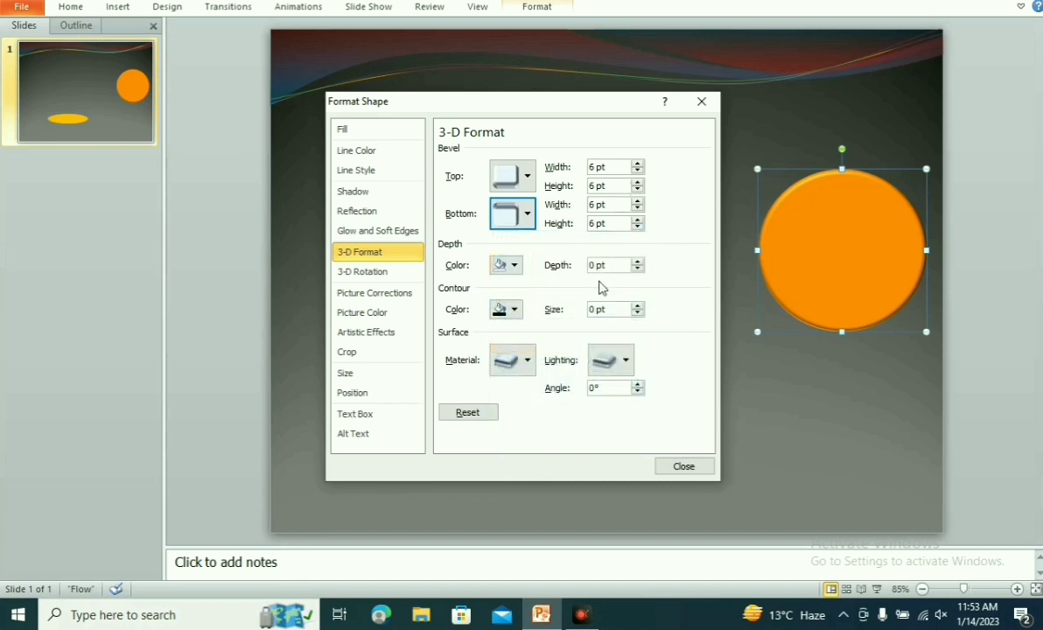
pyautogui.click(824, 238)
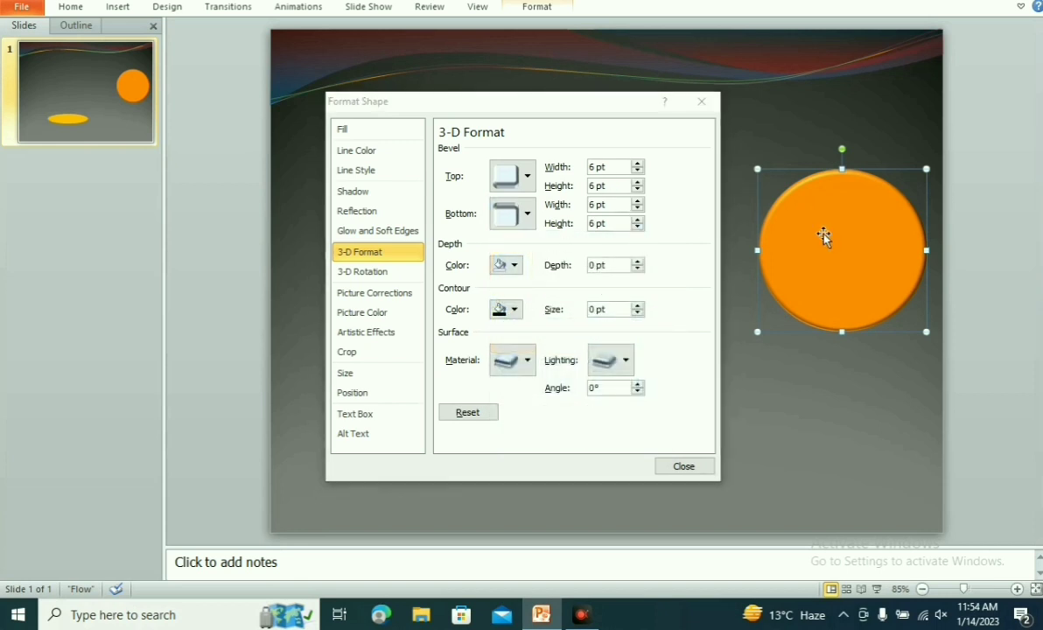
# Set the circle's Shape Height and Shape Width both to 3.17".
pyautogui.click(540, 16)
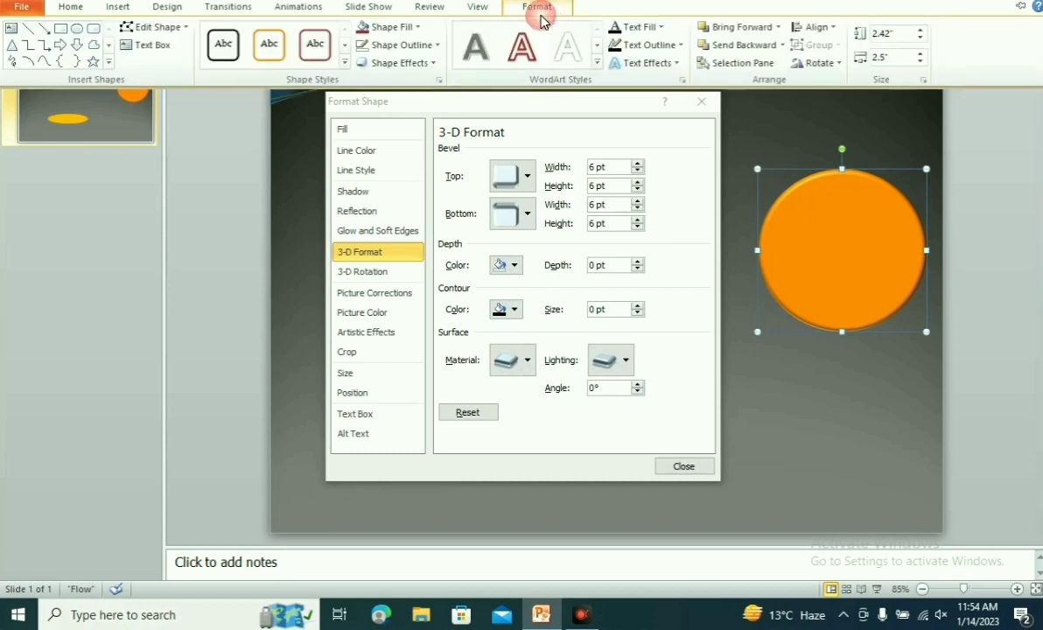
pyautogui.click(893, 34)
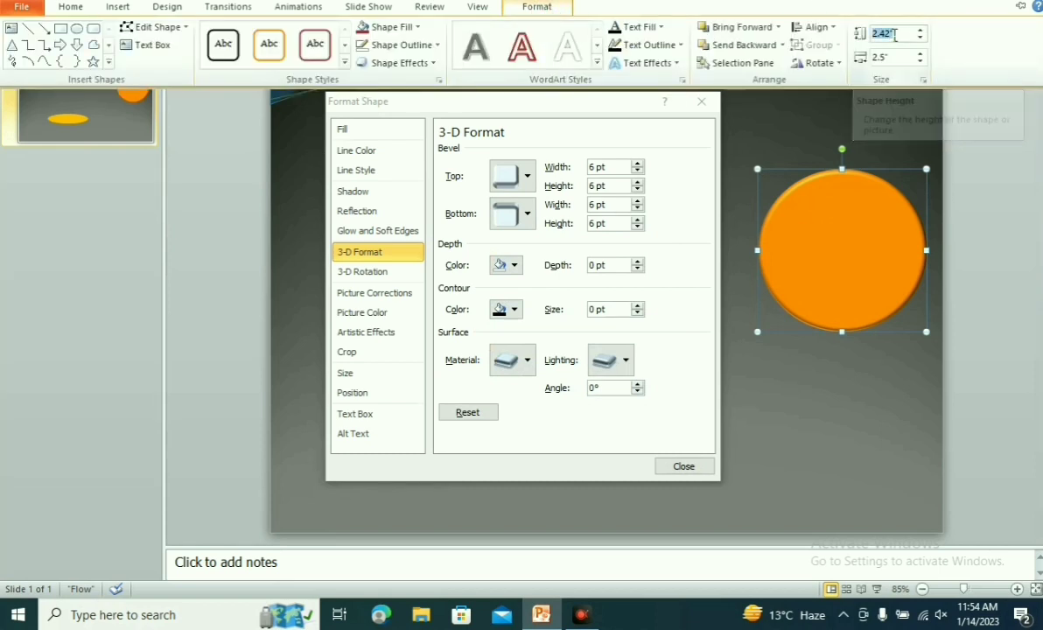
pyautogui.press('BackSpace')
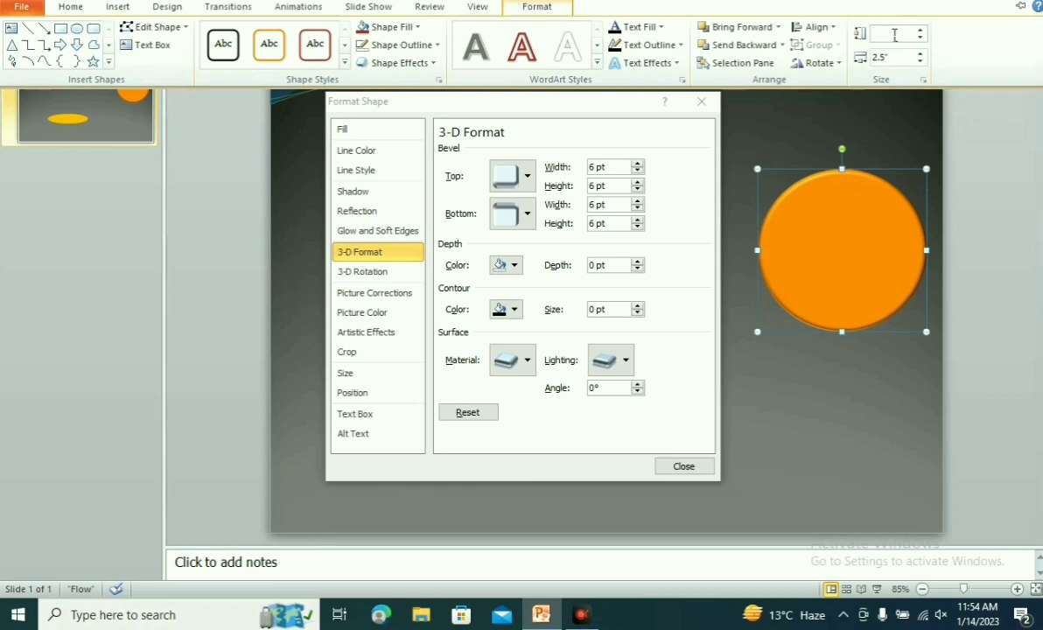
pyautogui.write('3.1')
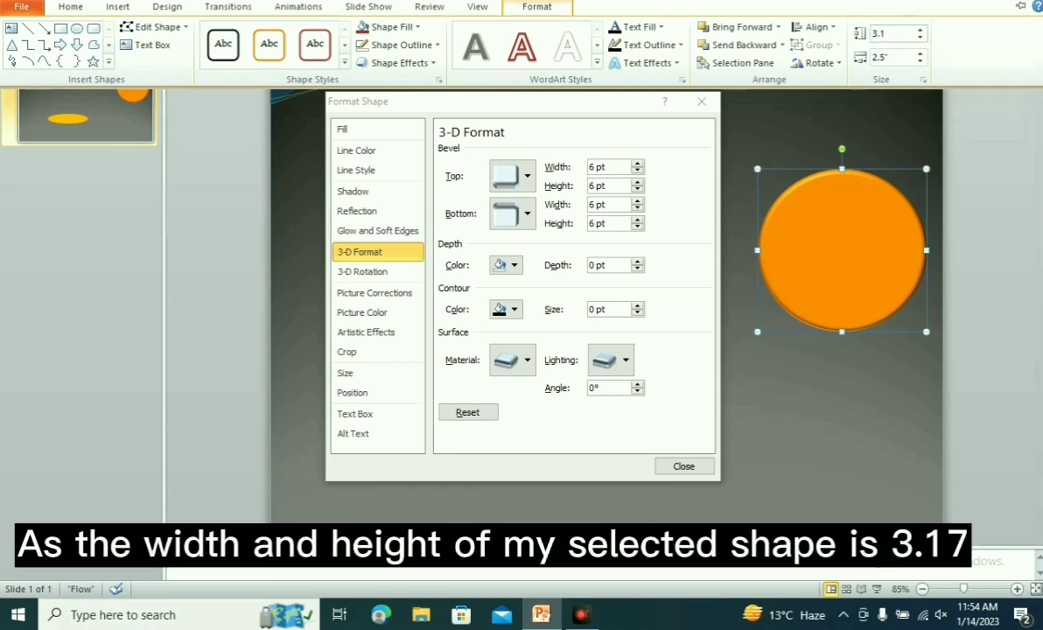
pyautogui.click(899, 54)
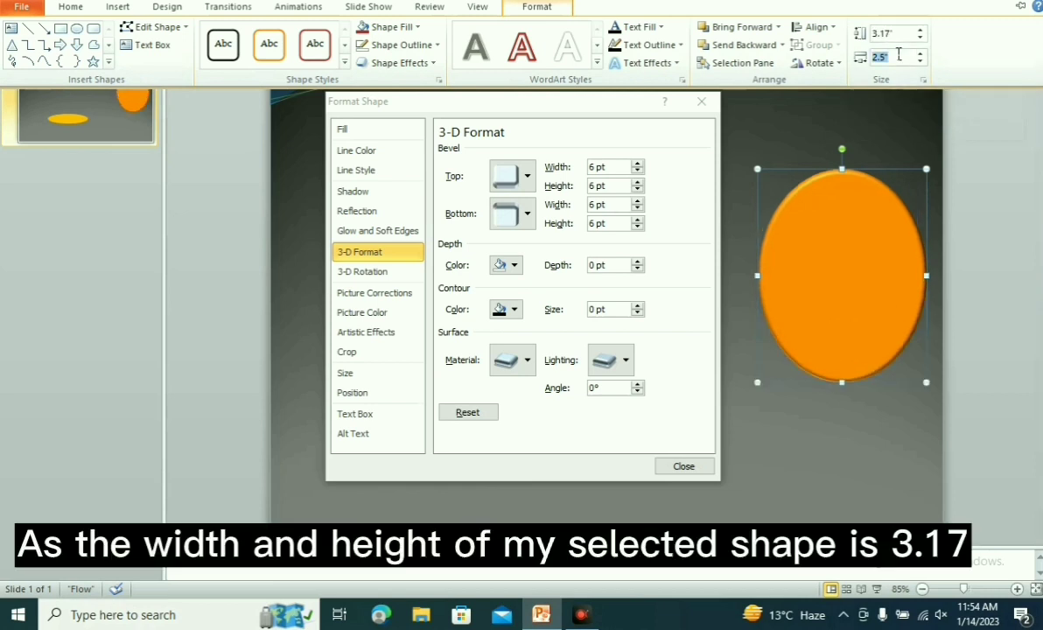
pyautogui.press('BackSpace')
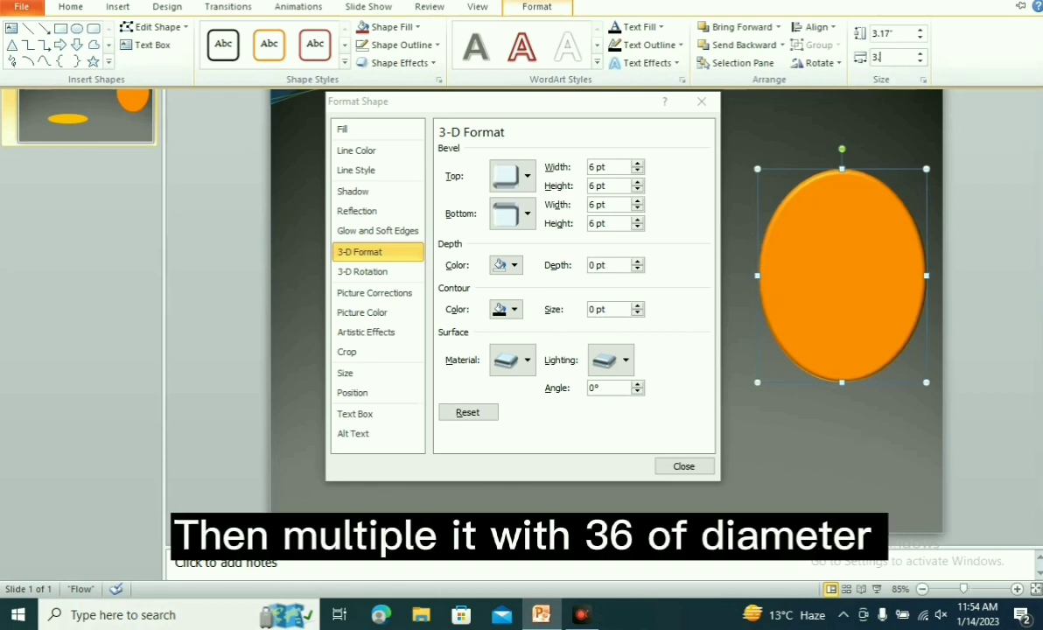
pyautogui.write('3.17')
pyautogui.press('Return')
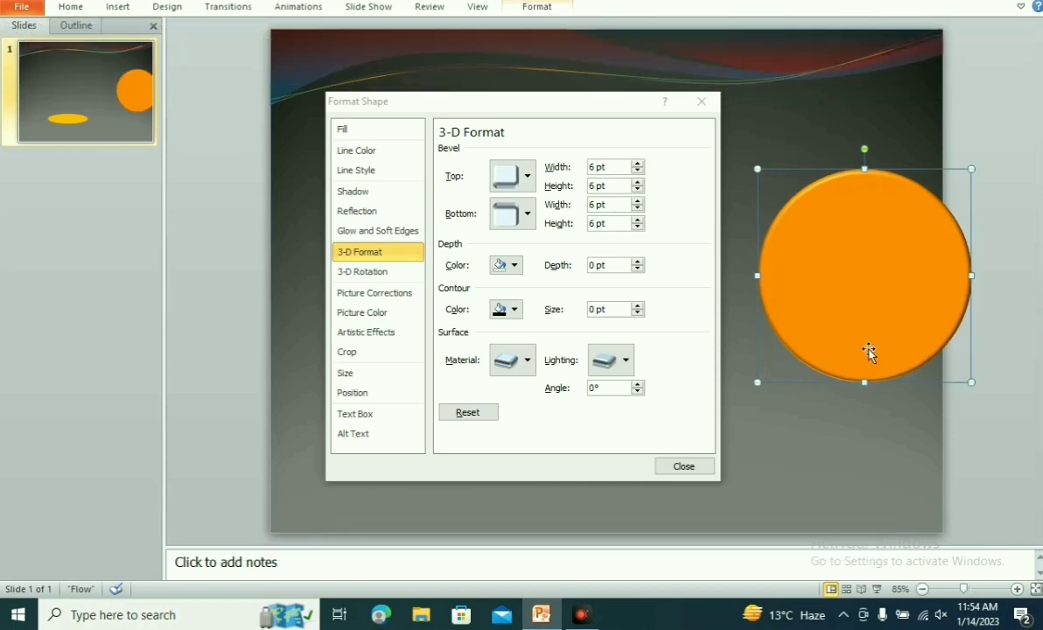
# Set the circle's top bevel width to 114.2 pt.
pyautogui.click(536, 6)
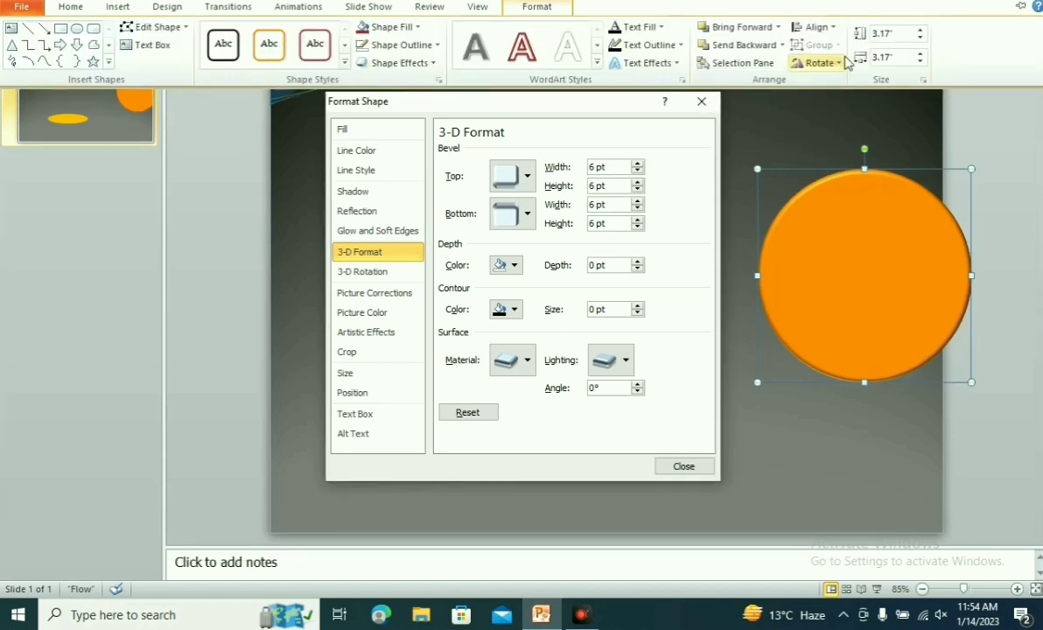
pyautogui.click(599, 167)
pyautogui.press('BackSpace')
pyautogui.write('6')
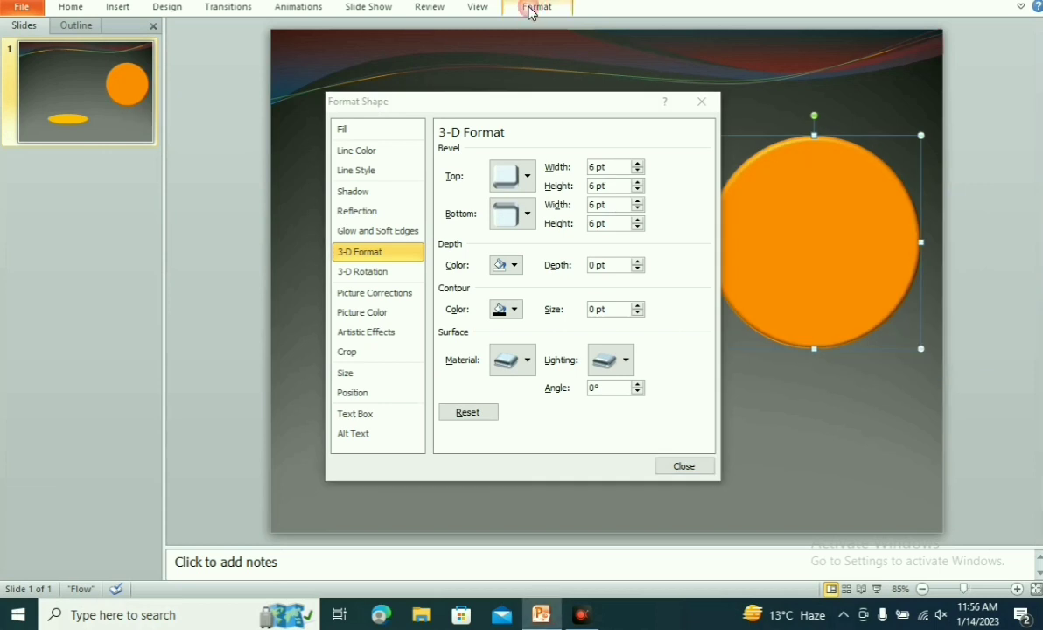
pyautogui.click(532, 10)
pyautogui.click(595, 166)
pyautogui.press('BackSpace')
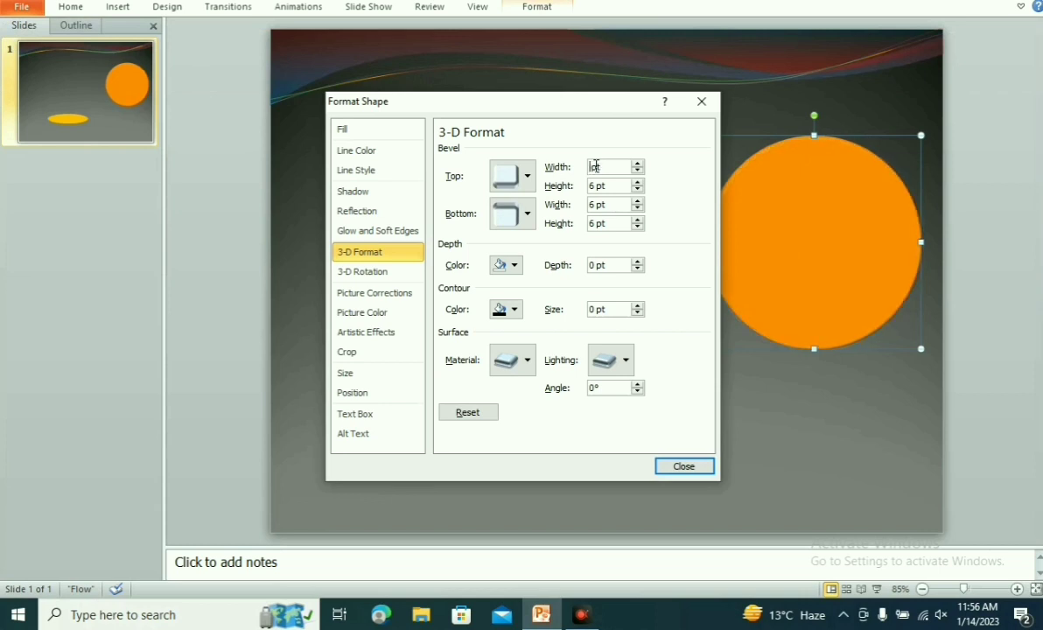
pyautogui.write('114. ')
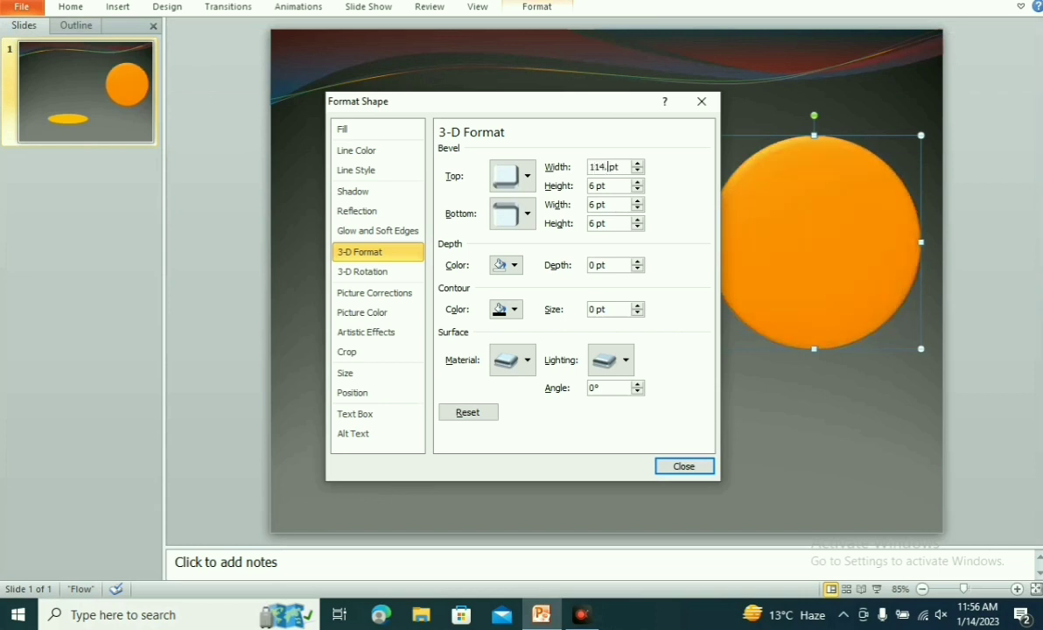
pyautogui.write('2')
# Set the top bevel height and bottom bevel width and height to 114.2 pt.
pyautogui.click(595, 186)
pyautogui.press('BackSpace')
pyautogui.write('1')
pyautogui.write('1')
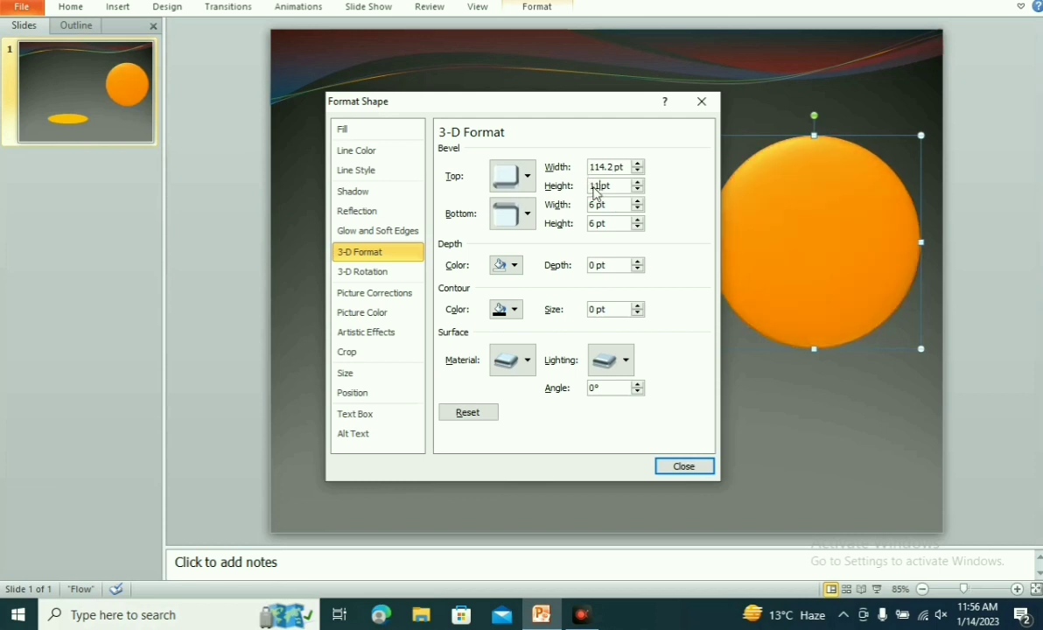
pyautogui.write('4.2')
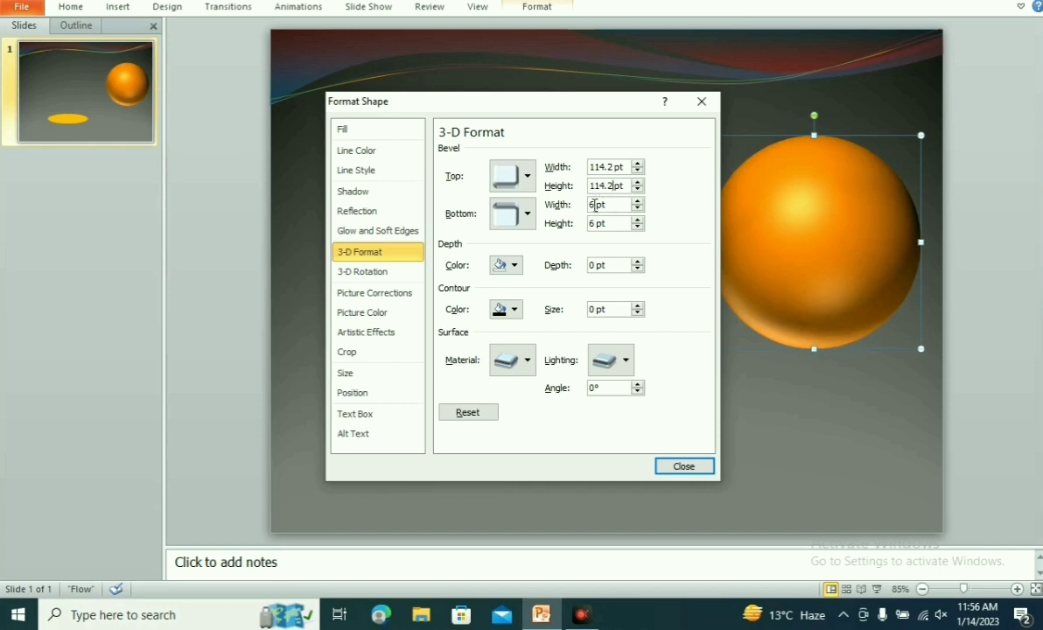
pyautogui.click(595, 205)
pyautogui.press('BackSpace')
pyautogui.write('2')
pyautogui.click(596, 224)
pyautogui.press('BackSpace')
pyautogui.write('114.2')
# Close Format Shape and move the sphere toward the slide centre.
pyautogui.click(685, 468)
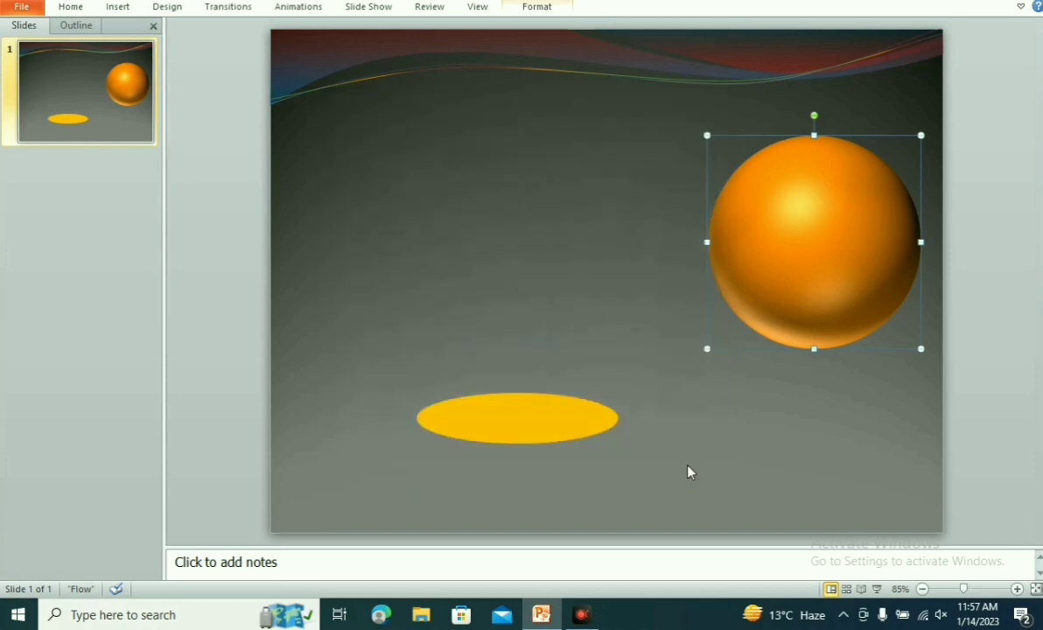
pyautogui.moveTo(792, 249); pyautogui.dragTo(577, 252)
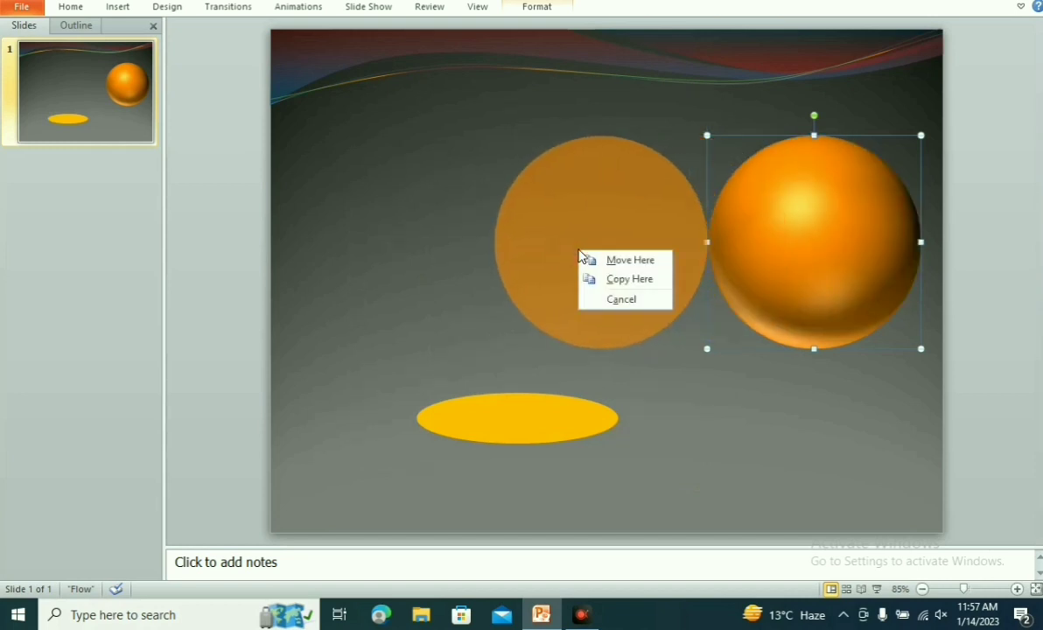
pyautogui.click(628, 261)
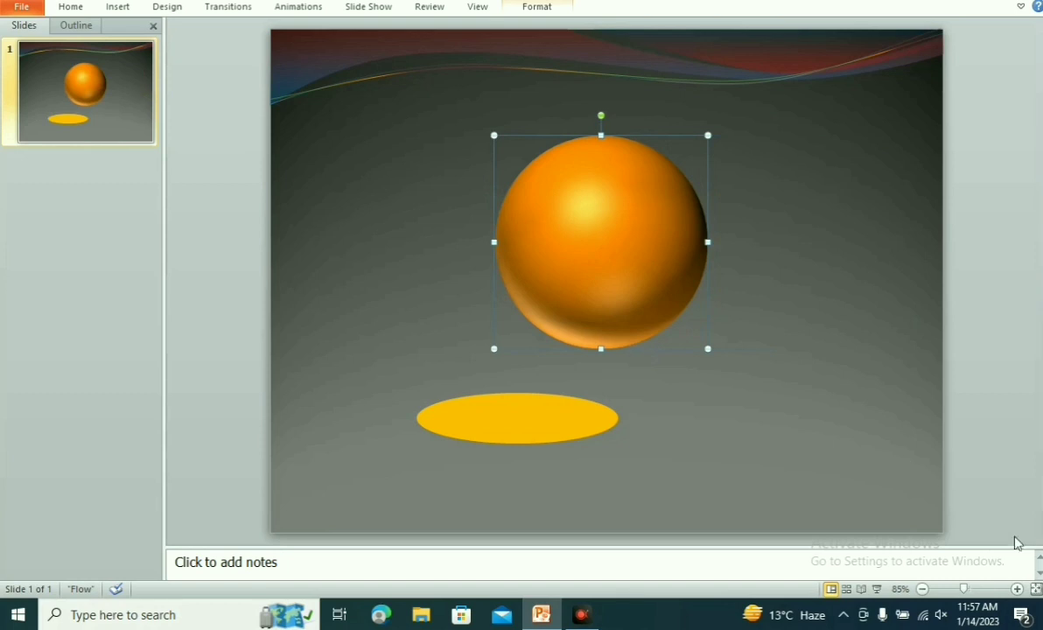
# Fill the sphere with the Fog preset gradient and drag it to the upper right.
pyautogui.rightClick(525, 214)
pyautogui.click(565, 473)
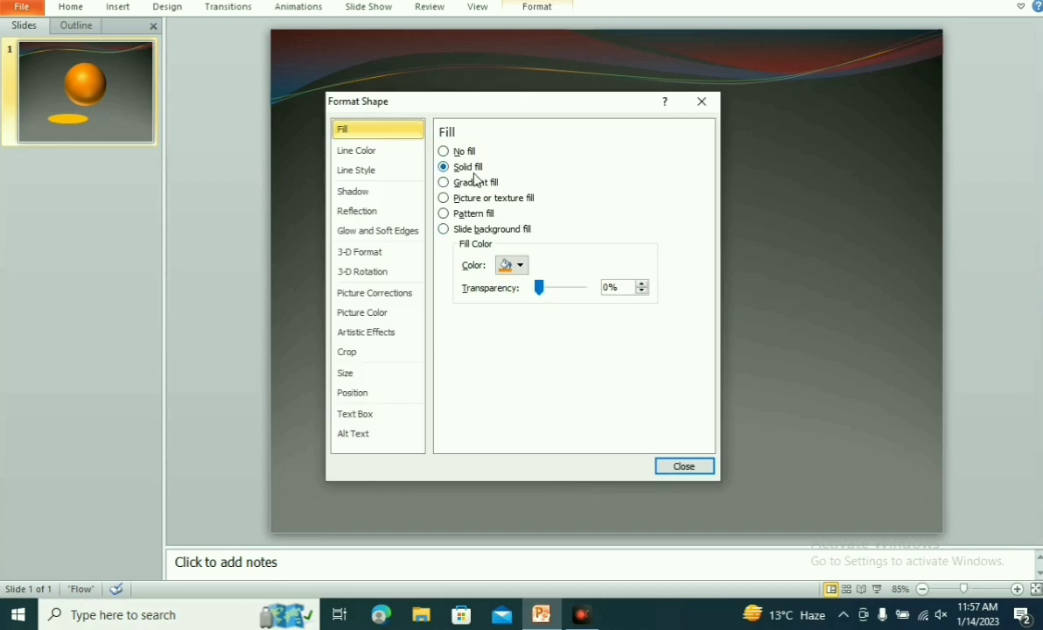
pyautogui.click(475, 184)
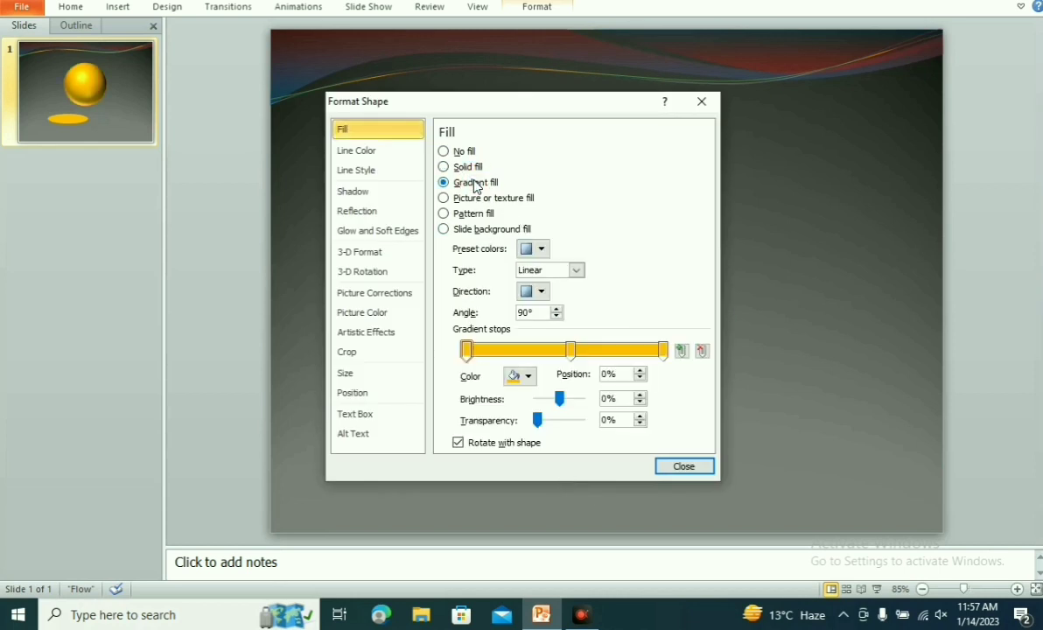
pyautogui.click(542, 250)
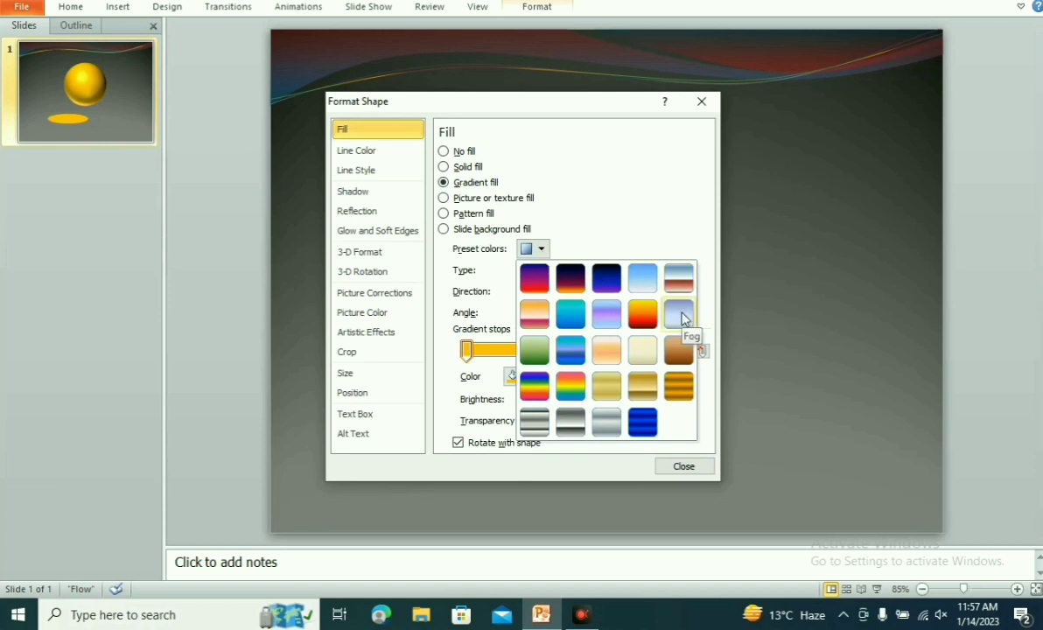
pyautogui.click(683, 319)
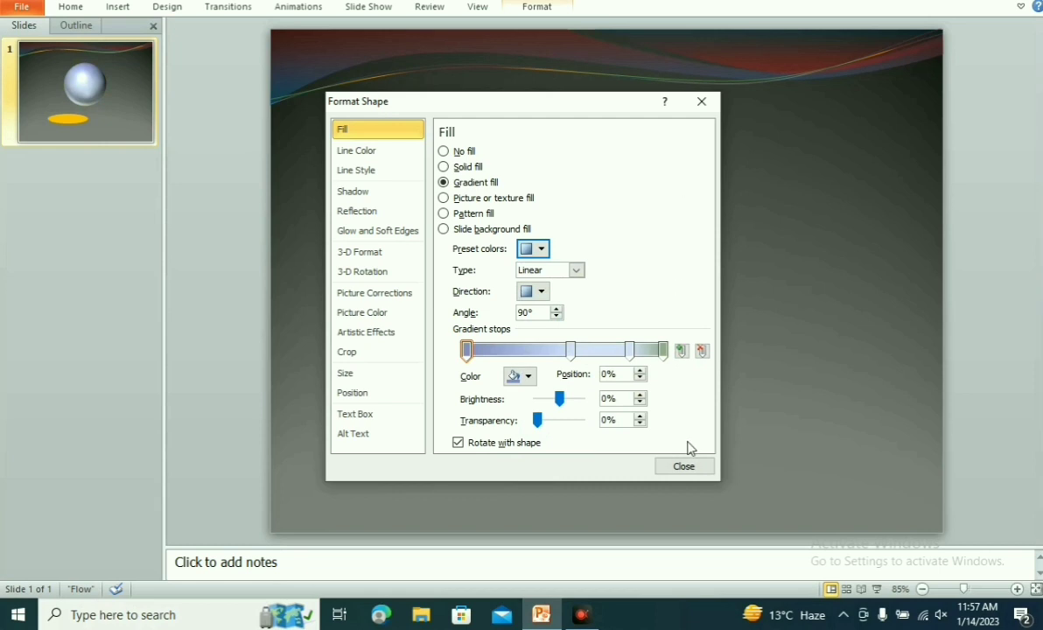
pyautogui.click(687, 471)
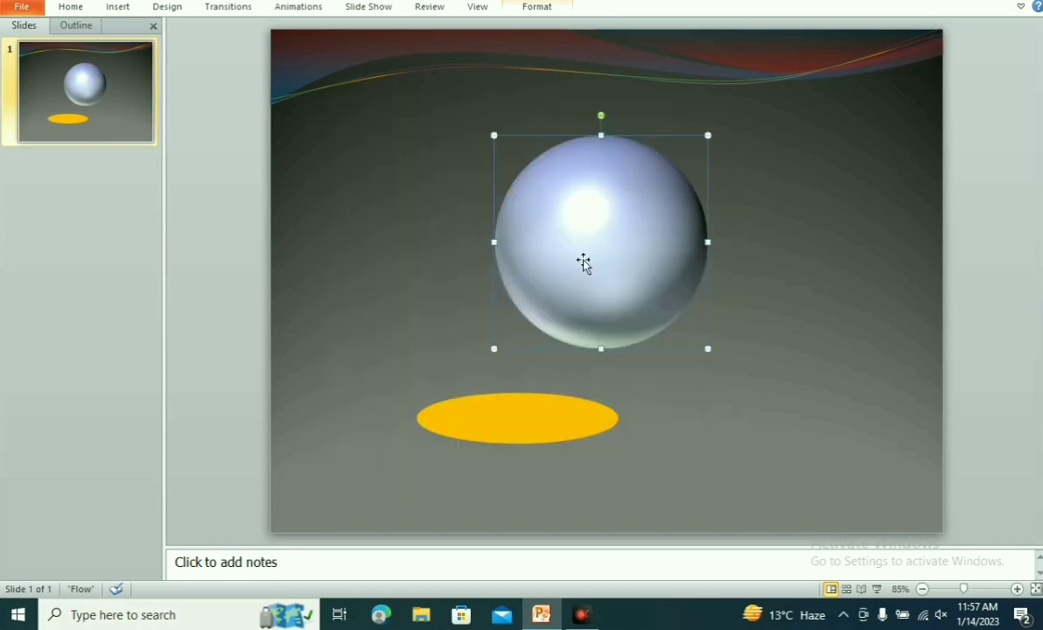
pyautogui.moveTo(583, 260); pyautogui.dragTo(815, 272)
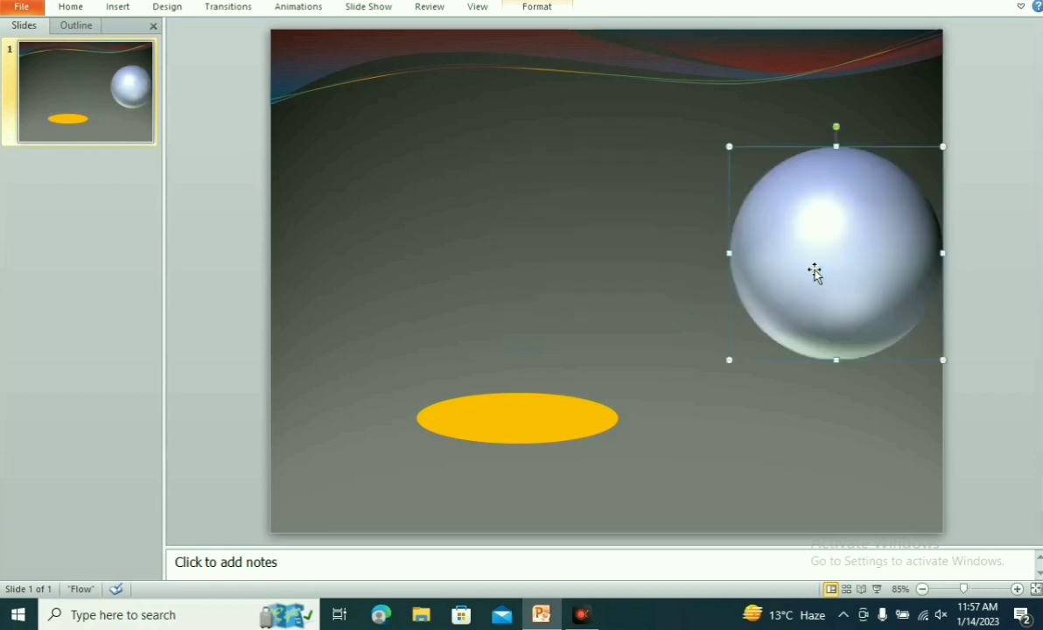
pyautogui.rightClick(751, 255)
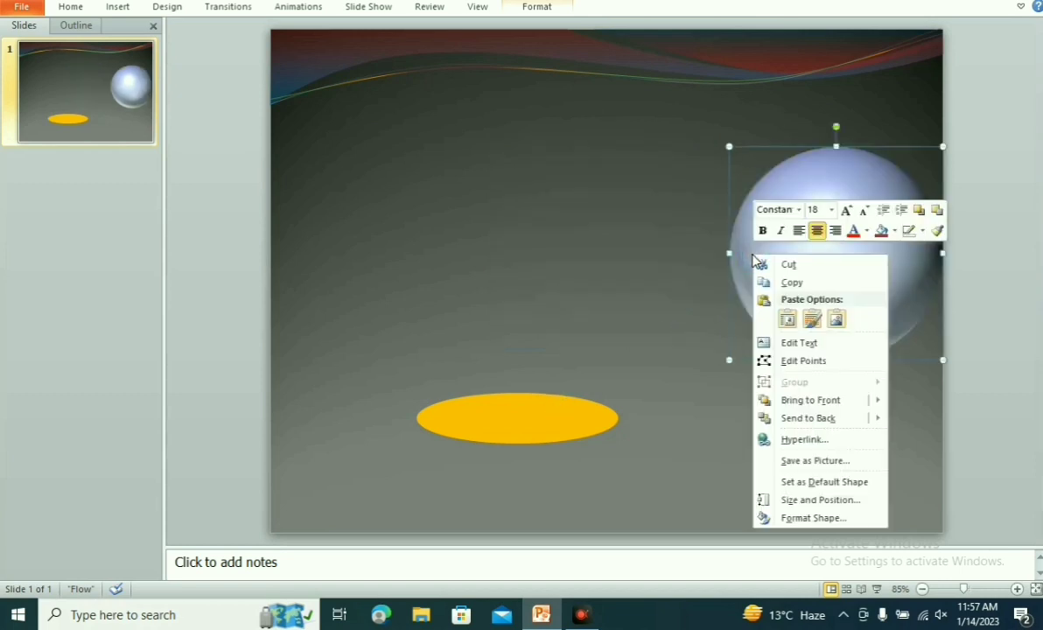
# Delete the 83% gradient stop and make the sphere's gradient Radial with a new direction.
pyautogui.click(806, 518)
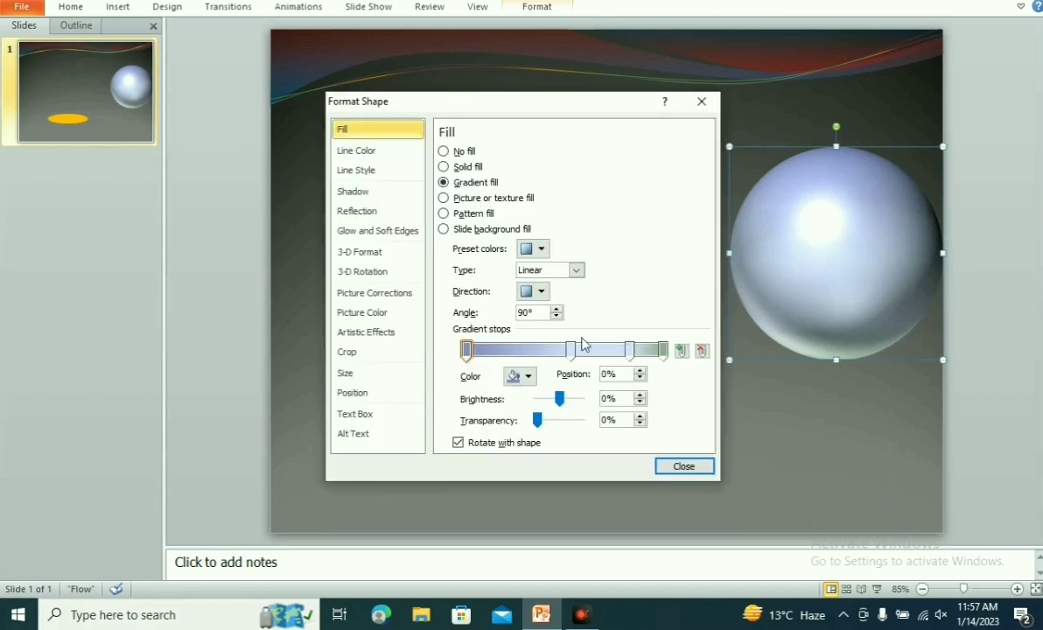
pyautogui.click(627, 350)
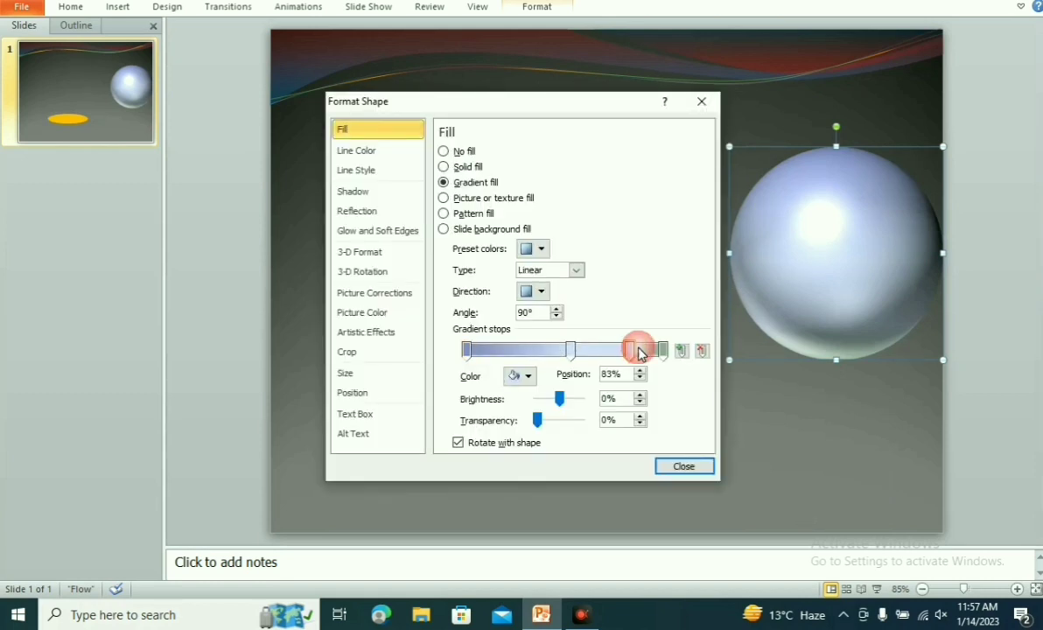
pyautogui.click(701, 351)
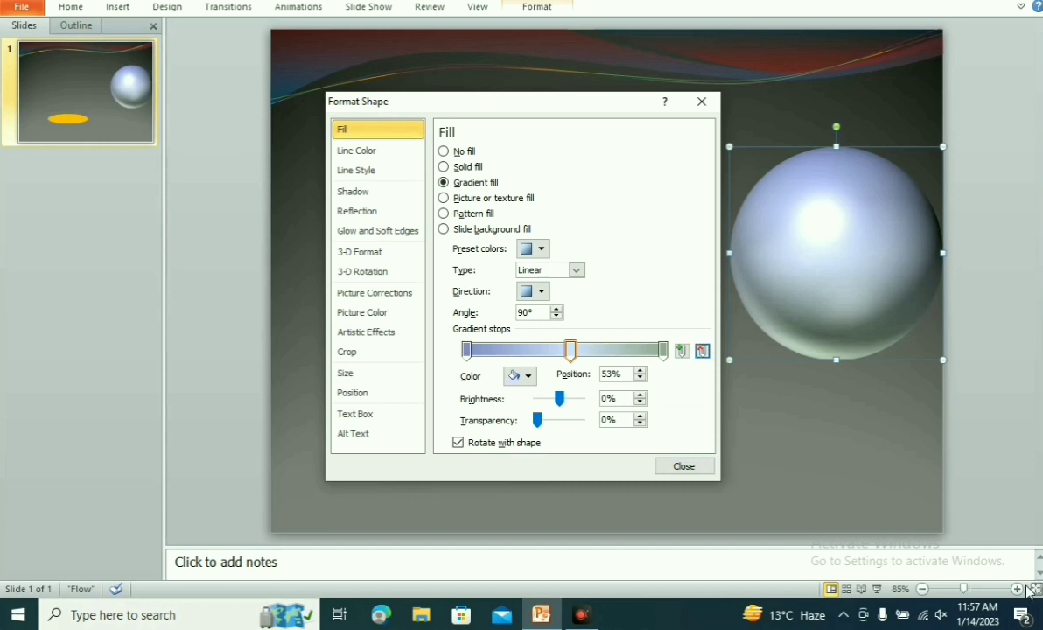
pyautogui.click(954, 547)
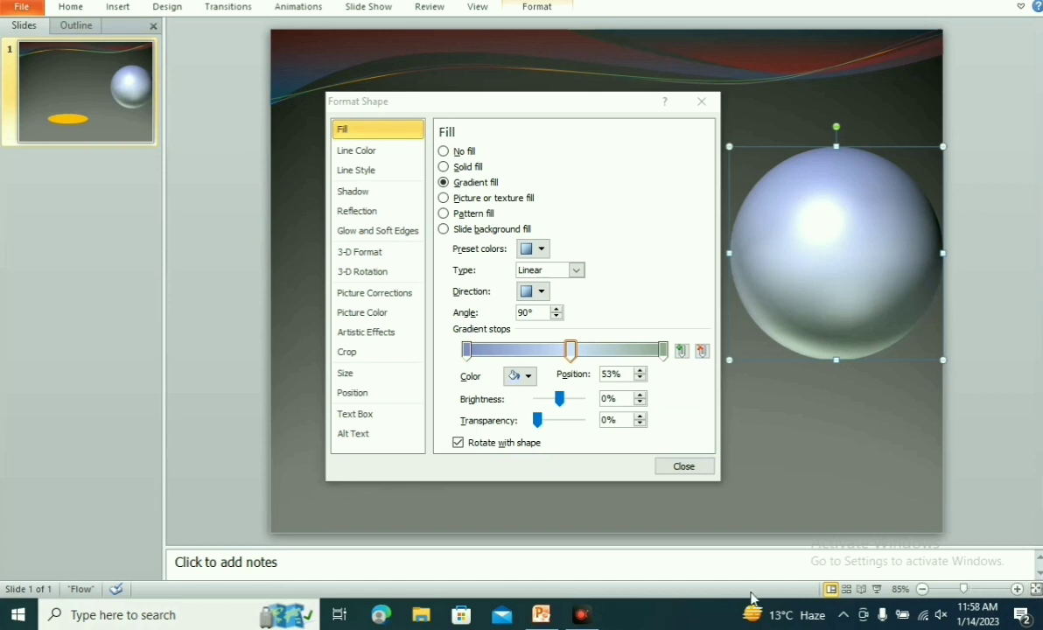
pyautogui.click(504, 464)
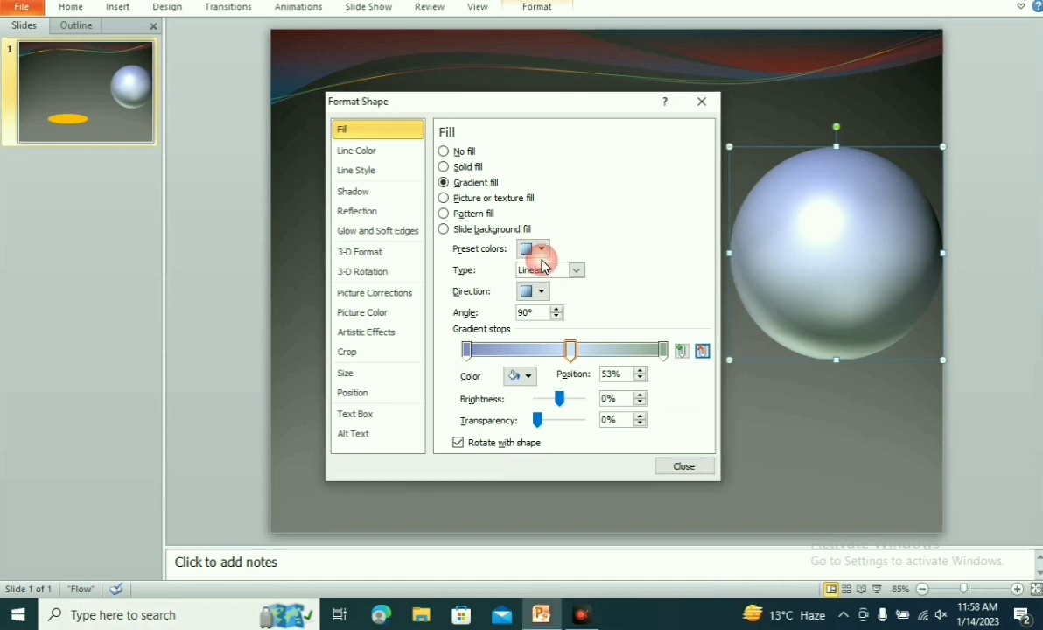
pyautogui.click(576, 271)
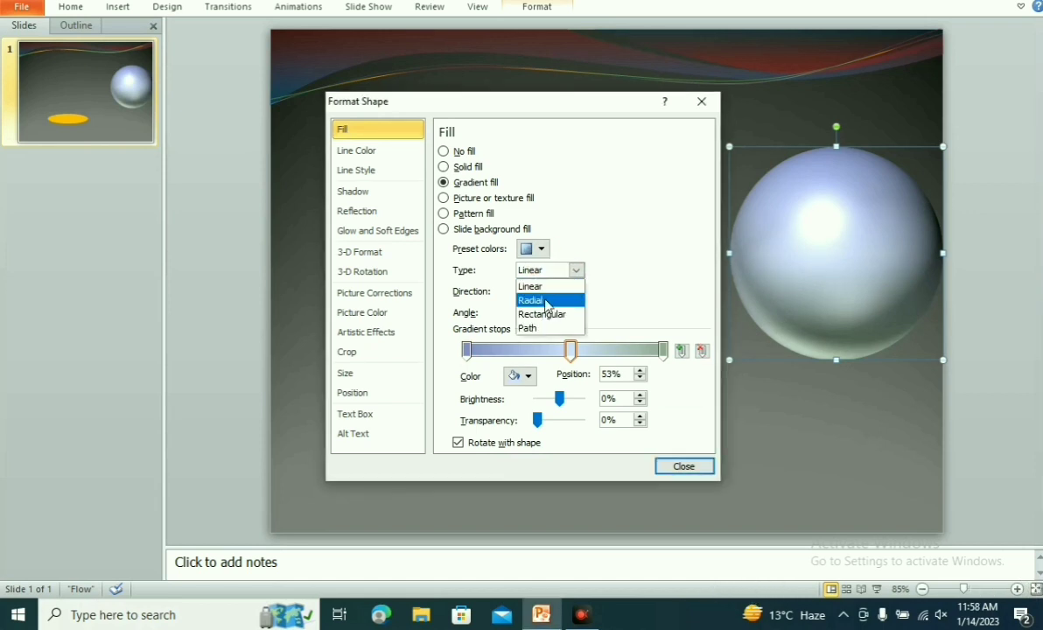
pyautogui.click(545, 302)
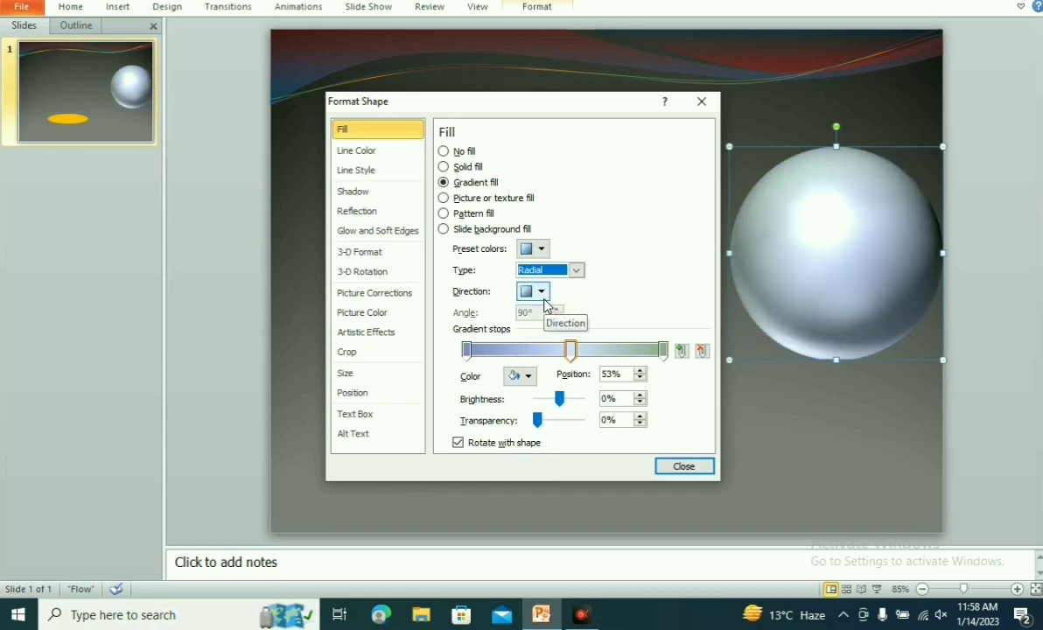
pyautogui.click(540, 294)
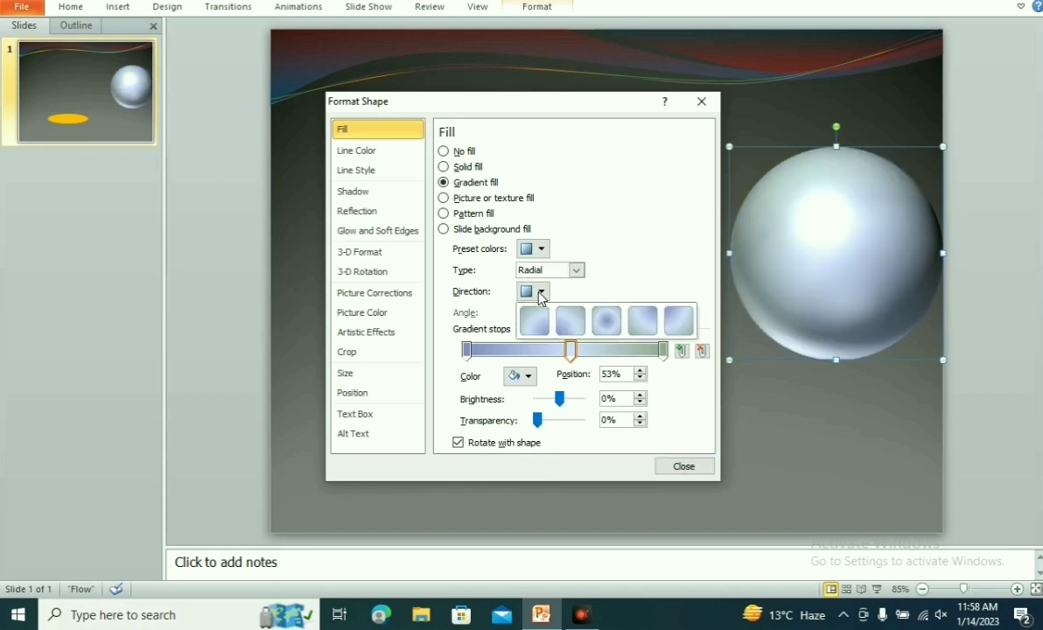
pyautogui.click(606, 320)
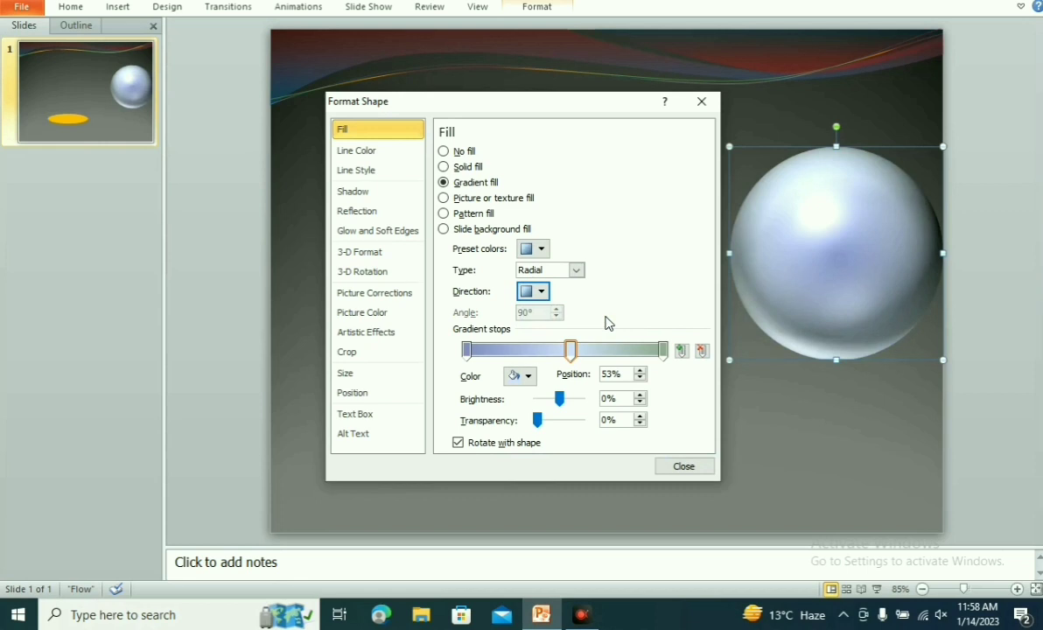
pyautogui.click(466, 350)
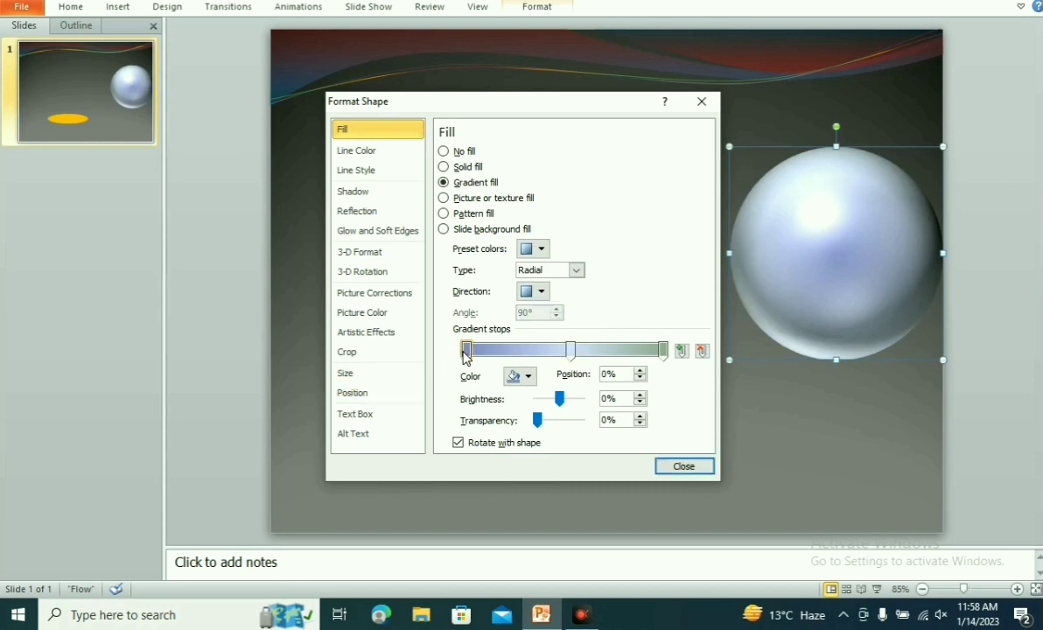
# Colour the first, middle (53%) and last gradient stops red.
pyautogui.click(524, 376)
pyautogui.click(524, 497)
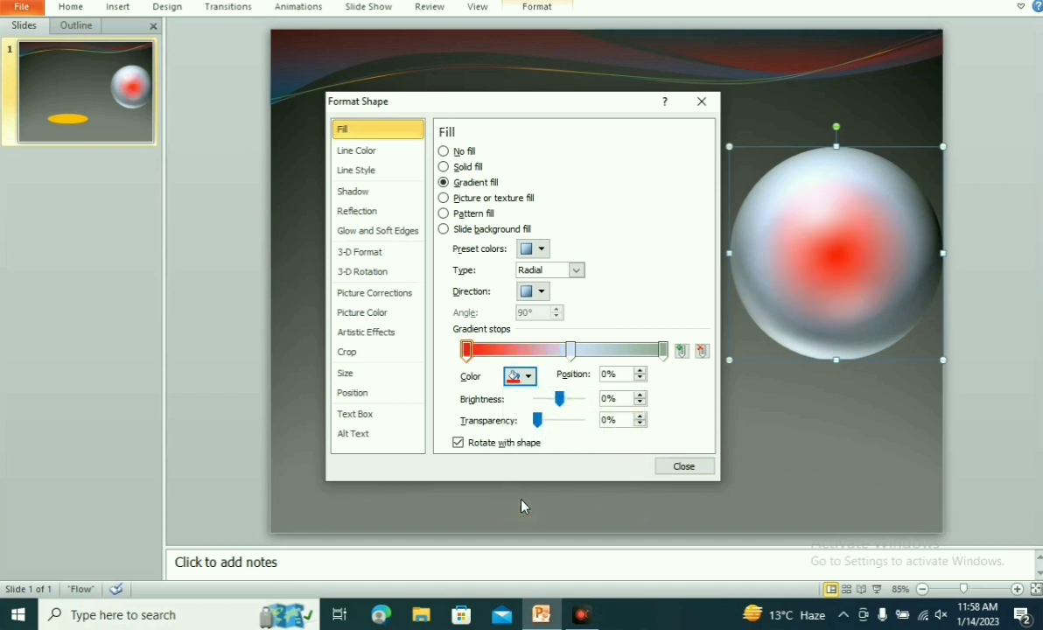
pyautogui.click(572, 351)
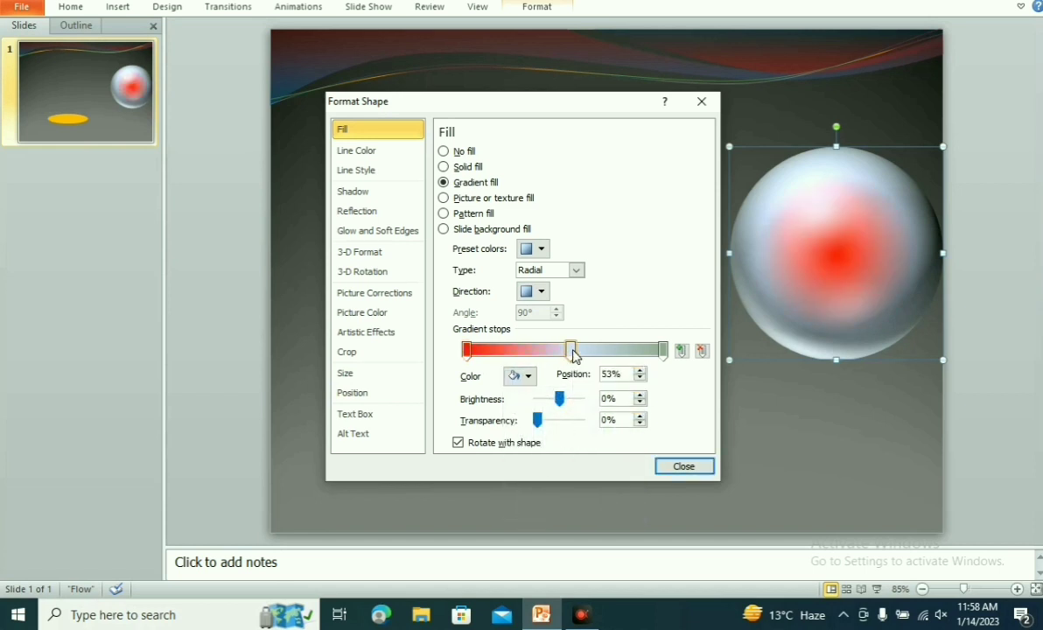
pyautogui.click(518, 375)
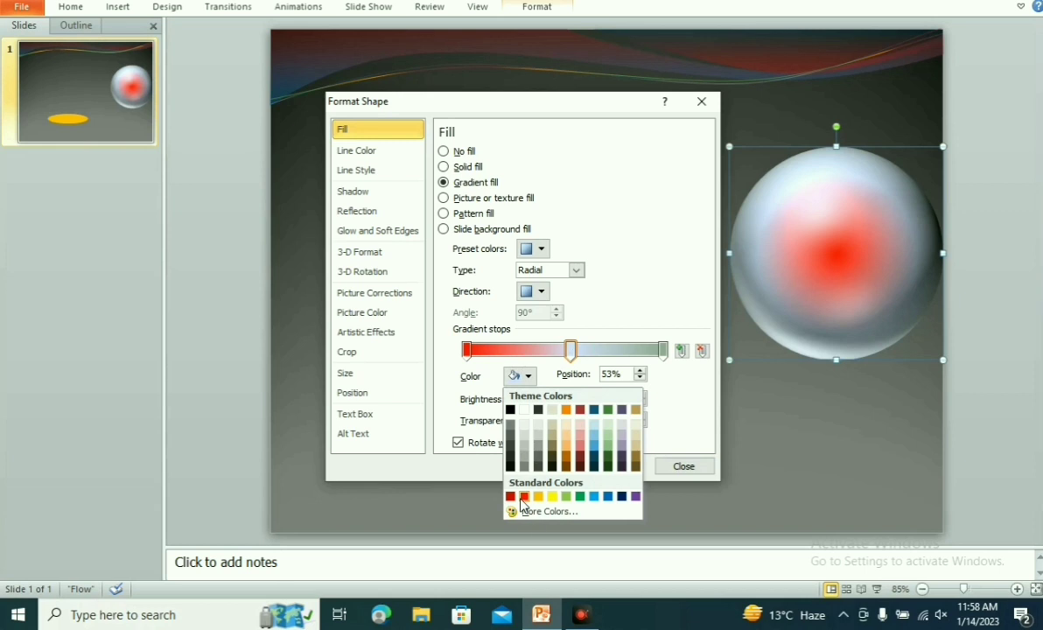
pyautogui.click(524, 497)
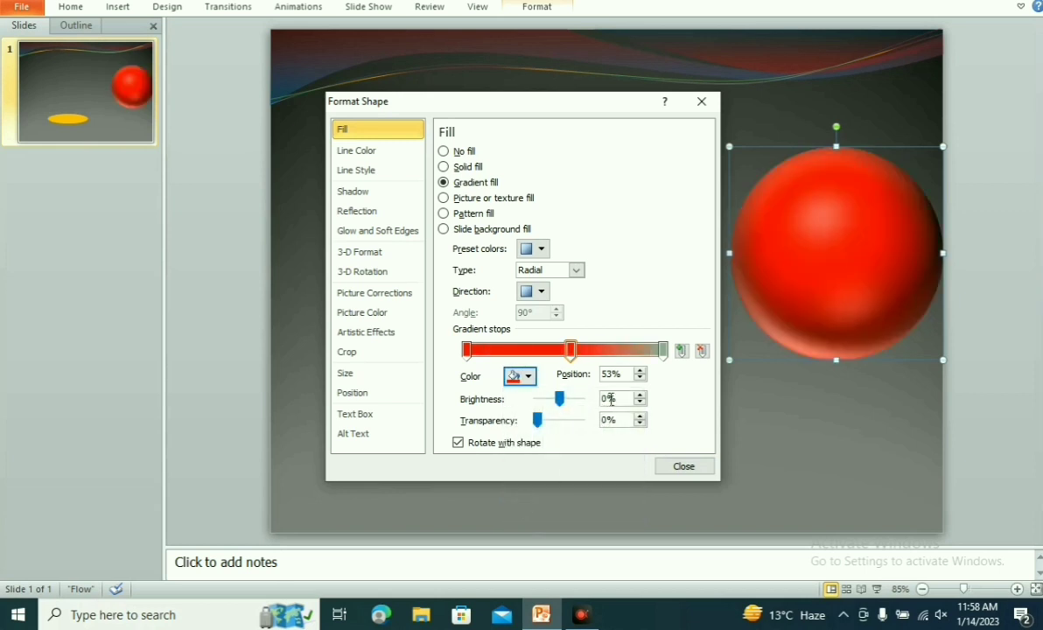
pyautogui.click(662, 350)
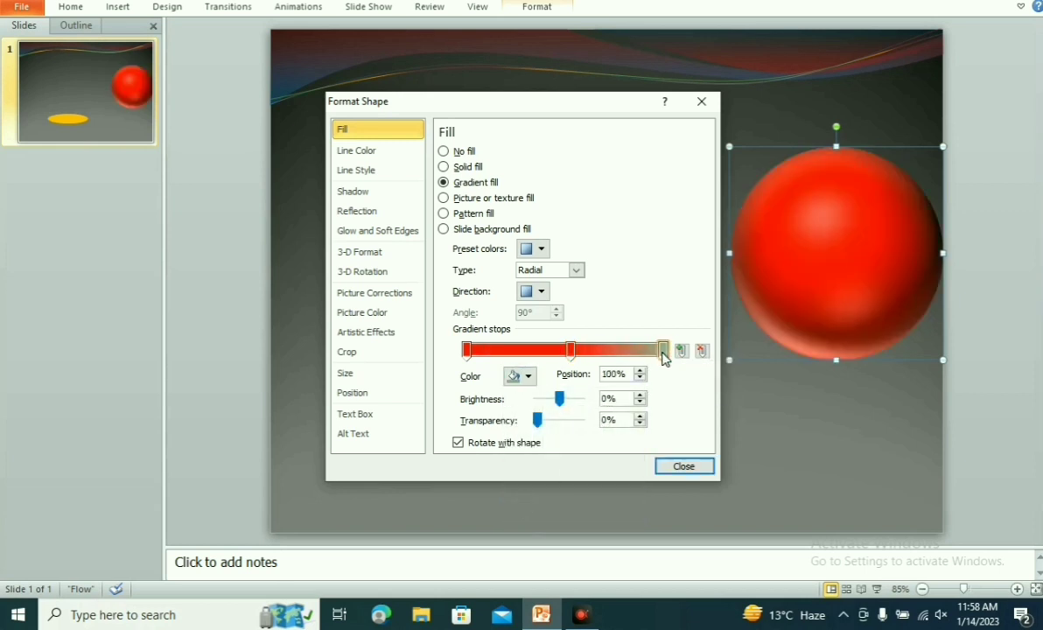
pyautogui.click(527, 377)
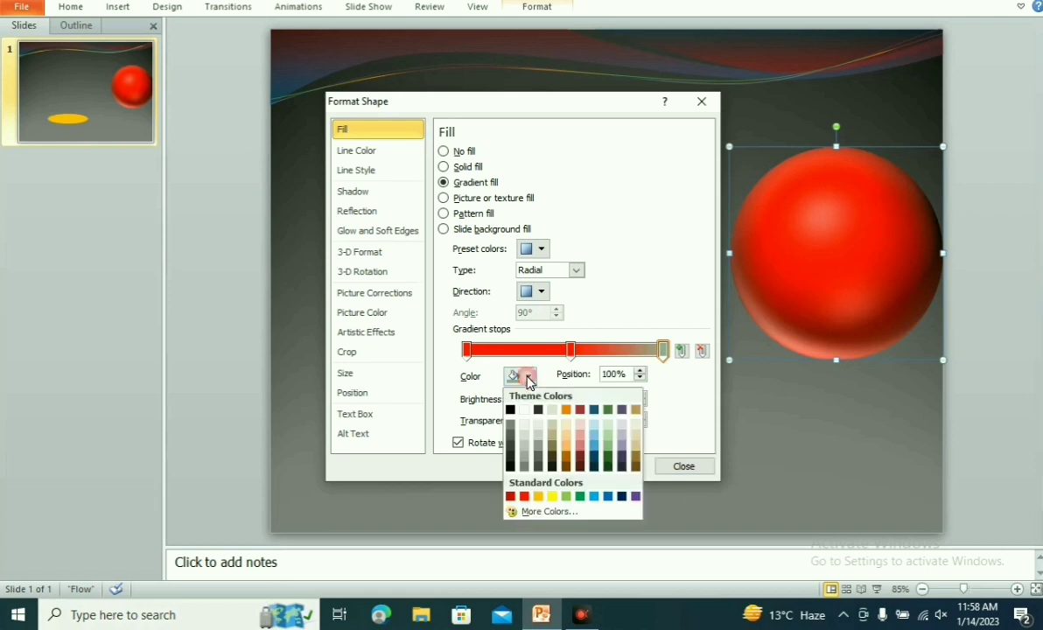
pyautogui.click(523, 497)
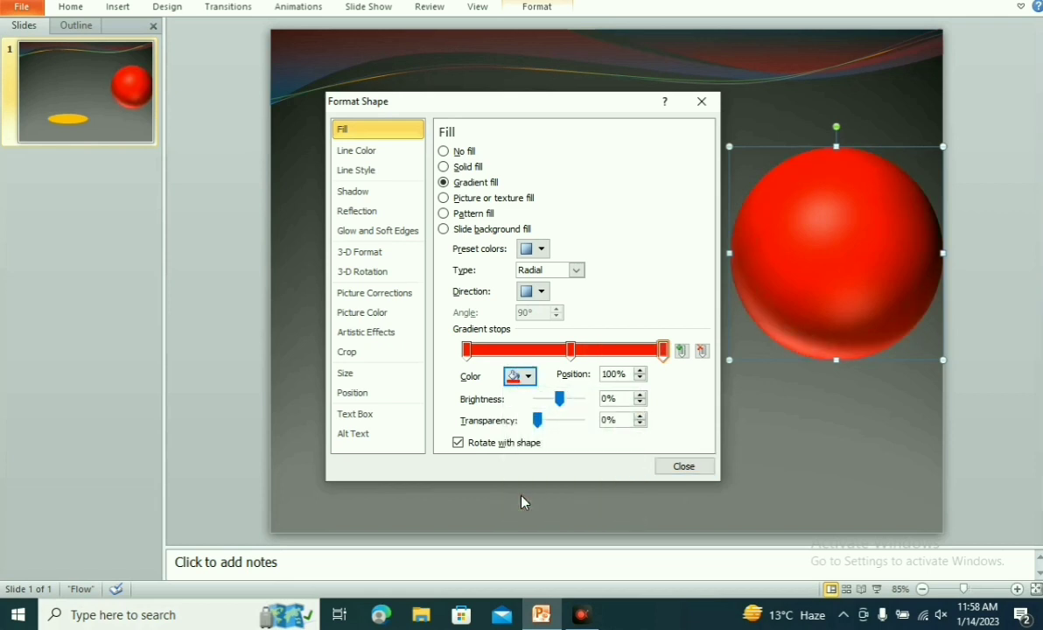
# Switch the gradient type to Linear, view the preset colours, and close Format Shape.
pyautogui.click(577, 271)
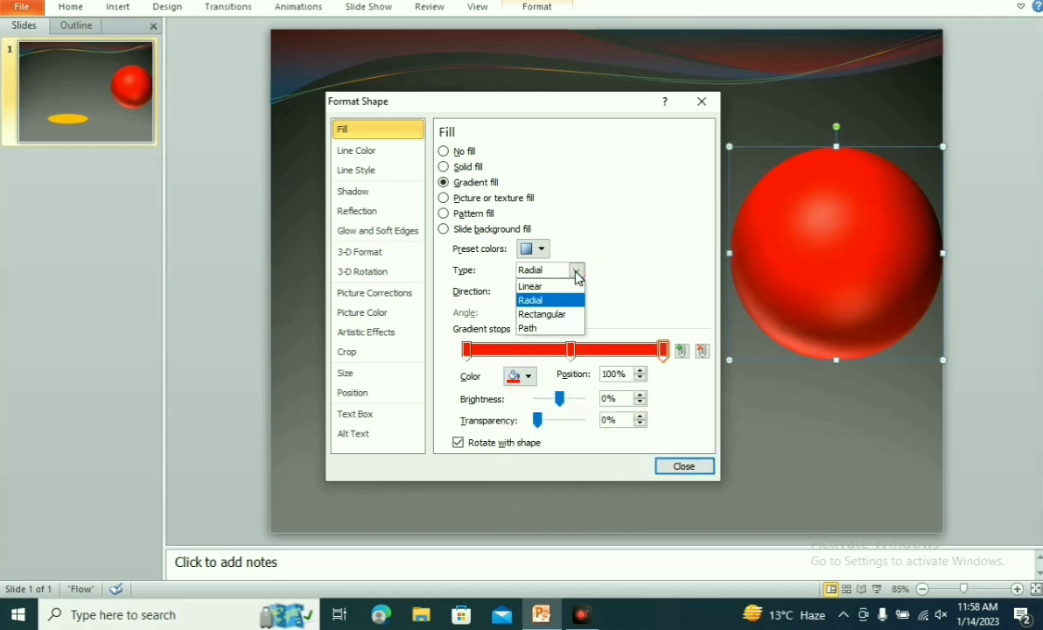
pyautogui.click(534, 286)
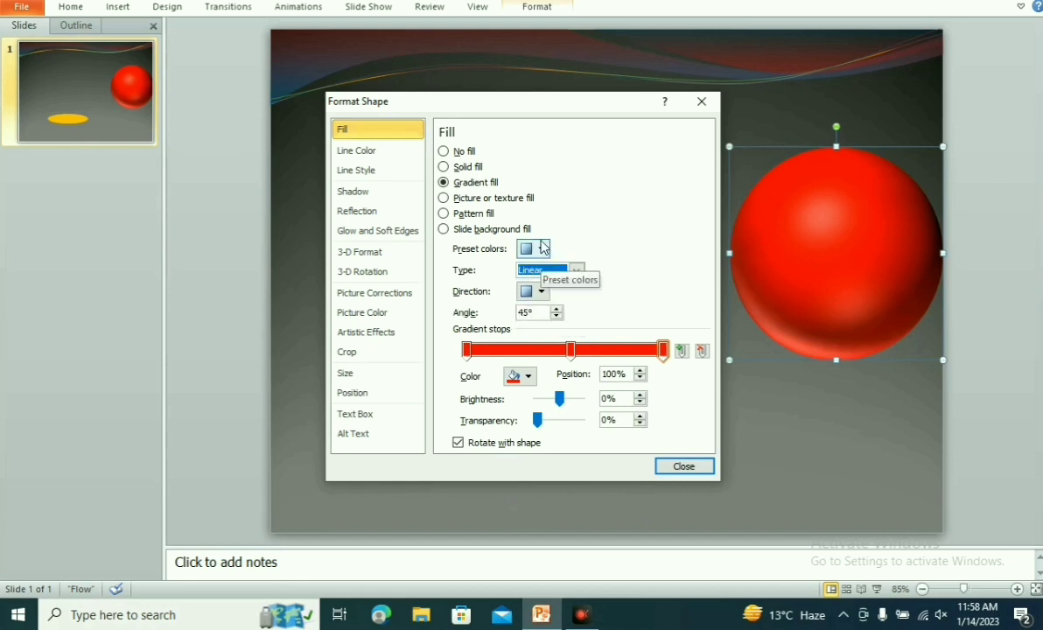
pyautogui.click(544, 249)
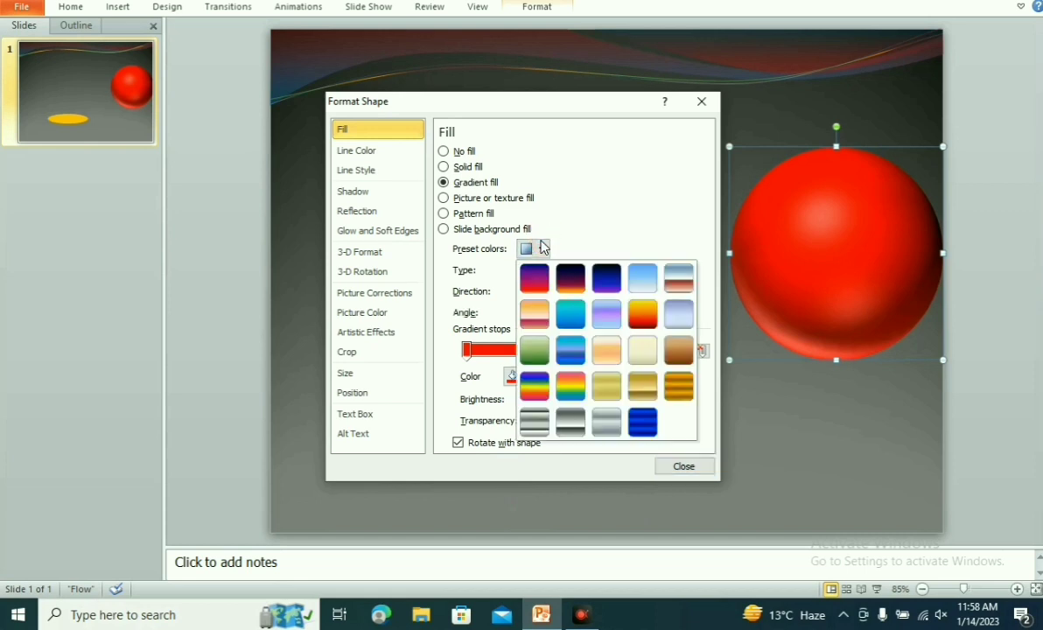
pyautogui.click(676, 469)
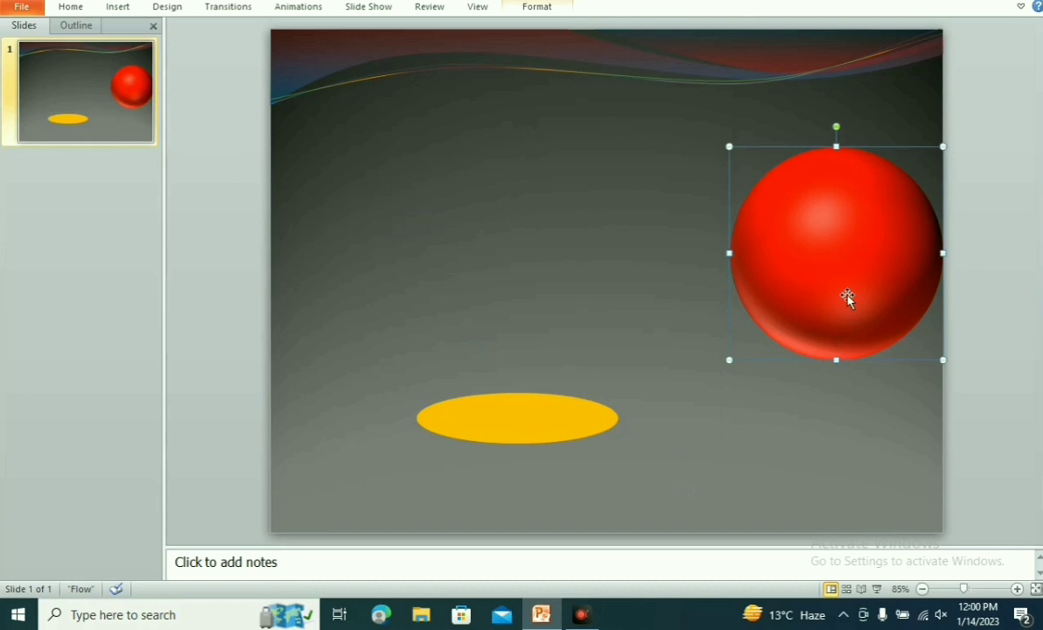
# Bring the red ball to the centre, lower the yellow ellipse, and rest the ball on it.
pyautogui.moveTo(847, 295)
pyautogui.mouseDown()
pyautogui.moveTo(551, 336)
pyautogui.moveTo(532, 352)
pyautogui.moveTo(510, 343)
pyautogui.mouseUp()
pyautogui.click(708, 331)
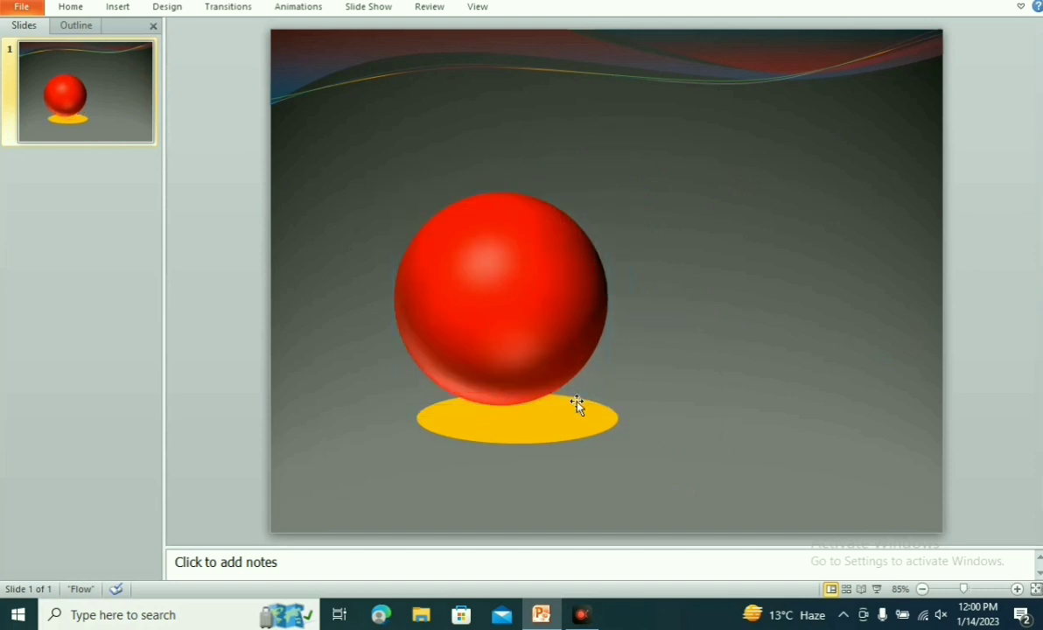
pyautogui.moveTo(570, 419); pyautogui.dragTo(571, 472)
pyautogui.click(592, 482)
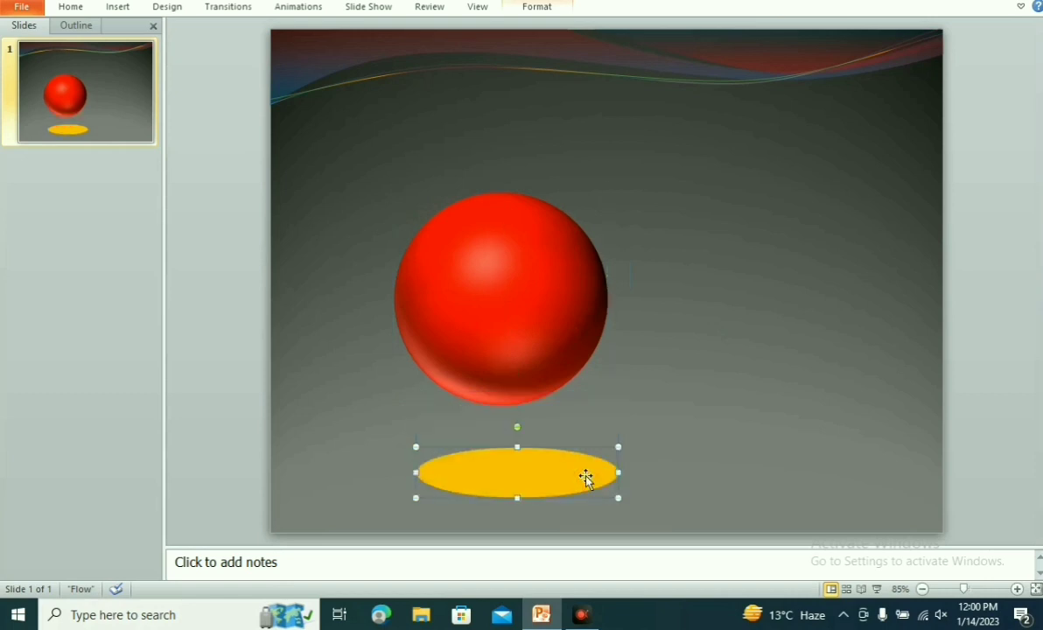
pyautogui.moveTo(507, 328); pyautogui.dragTo(512, 401)
pyautogui.click(530, 412)
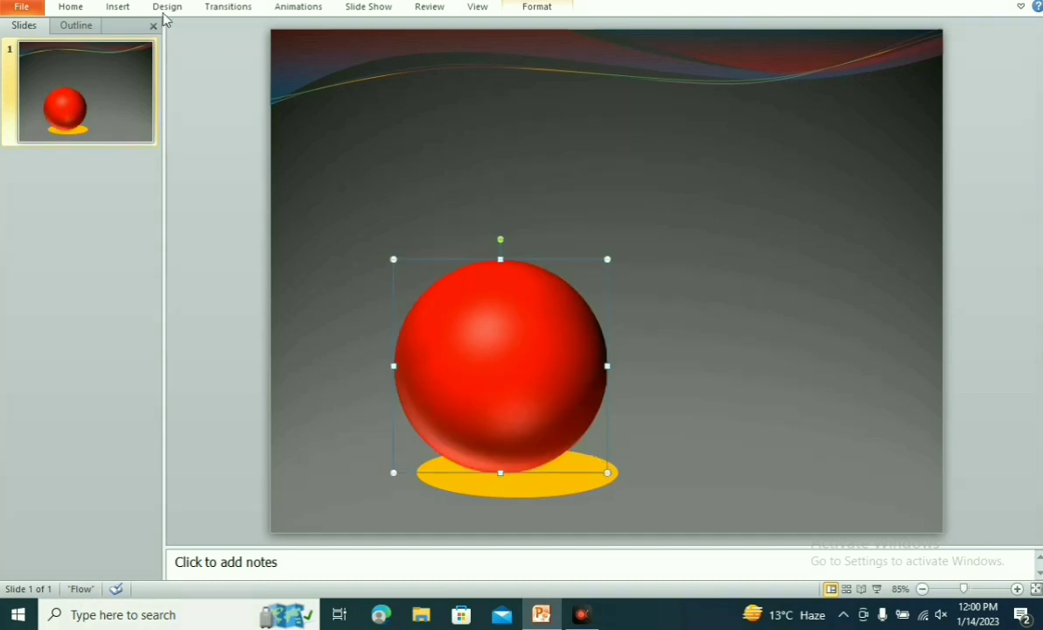
# Draw an isosceles triangle and stretch it from the slide top down to the yellow ellipse, widening it over the sphere.
pyautogui.click(122, 7)
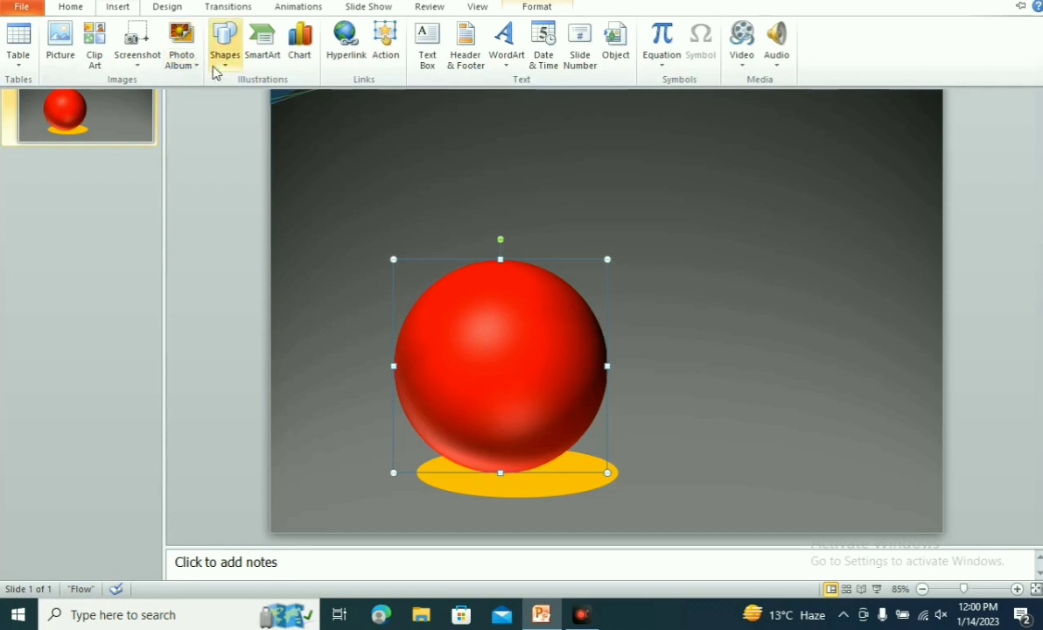
pyautogui.click(218, 61)
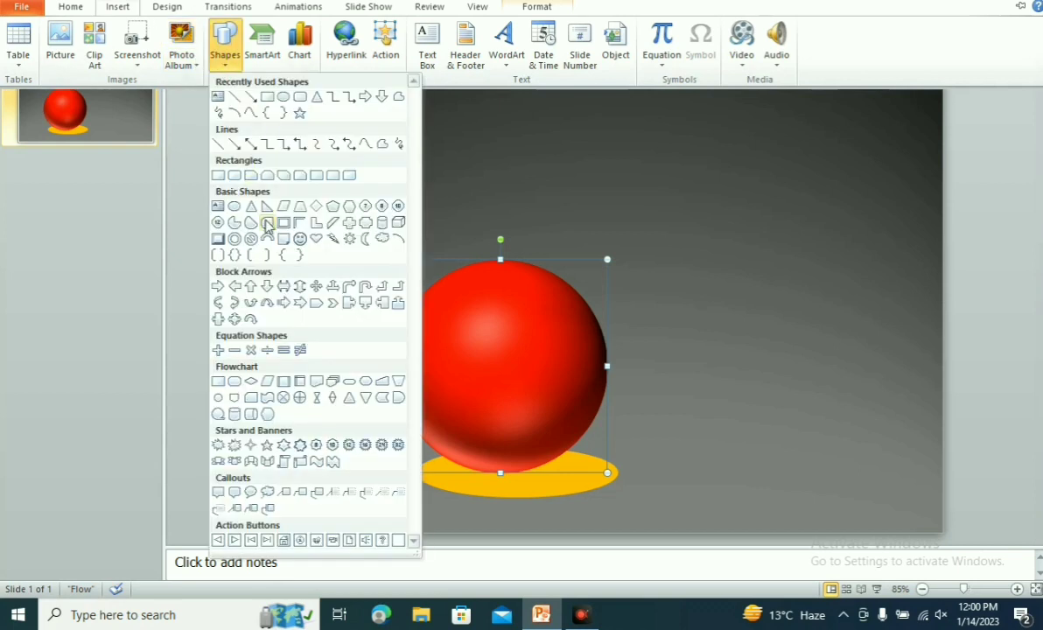
pyautogui.click(235, 206)
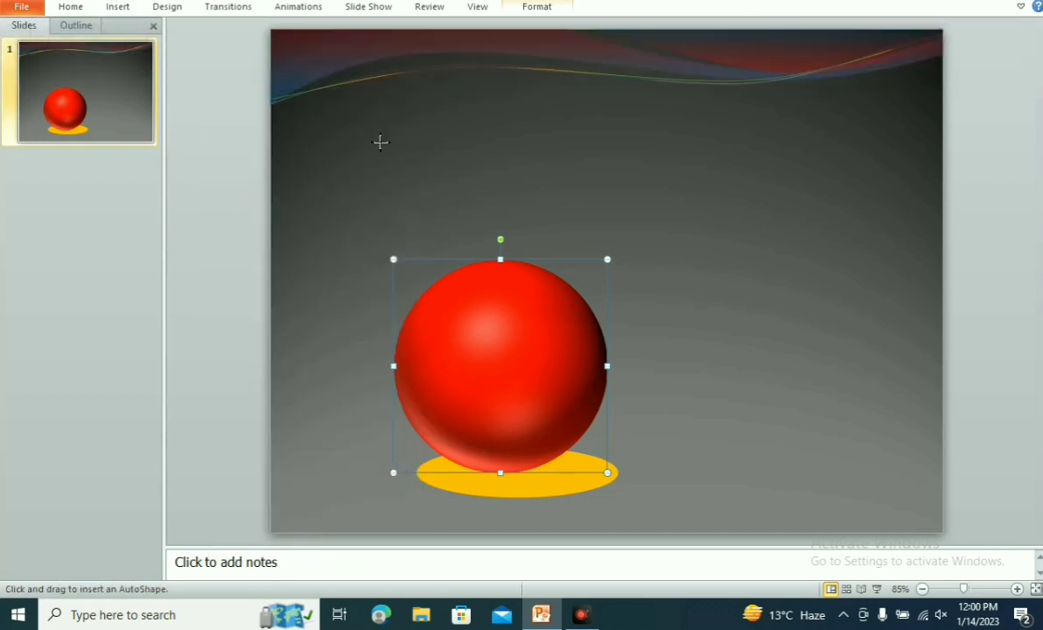
pyautogui.click(381, 141)
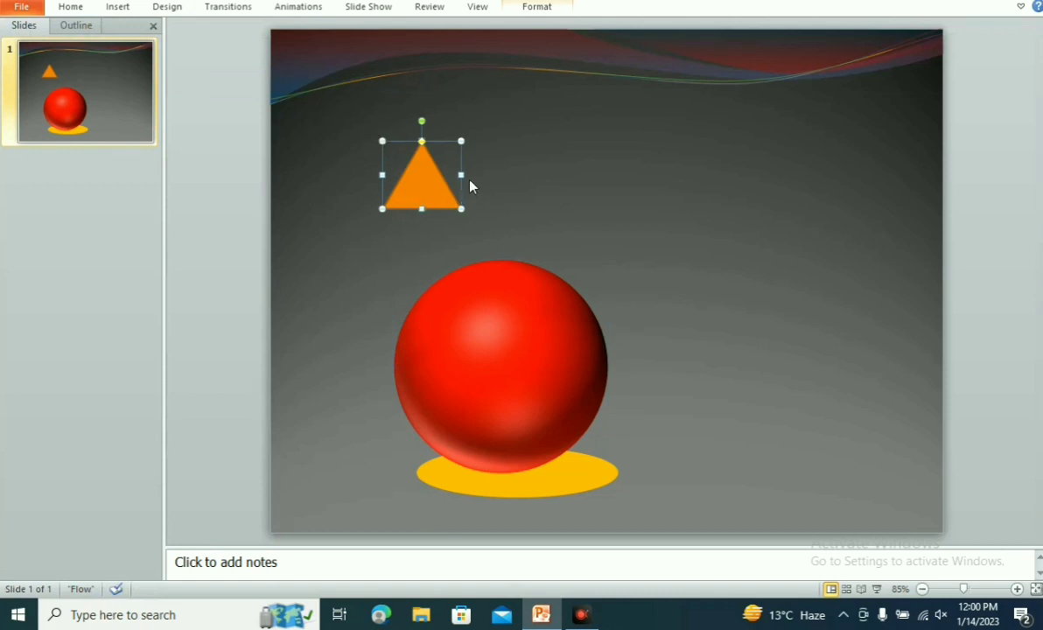
pyautogui.moveTo(461, 175); pyautogui.dragTo(623, 203)
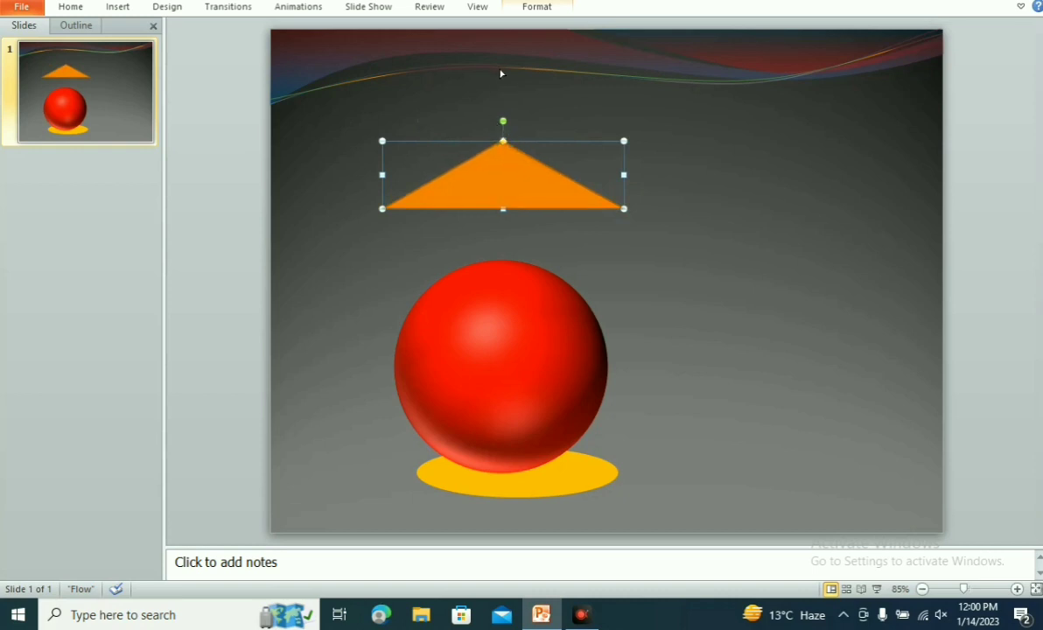
pyautogui.moveTo(503, 141); pyautogui.dragTo(498, 140)
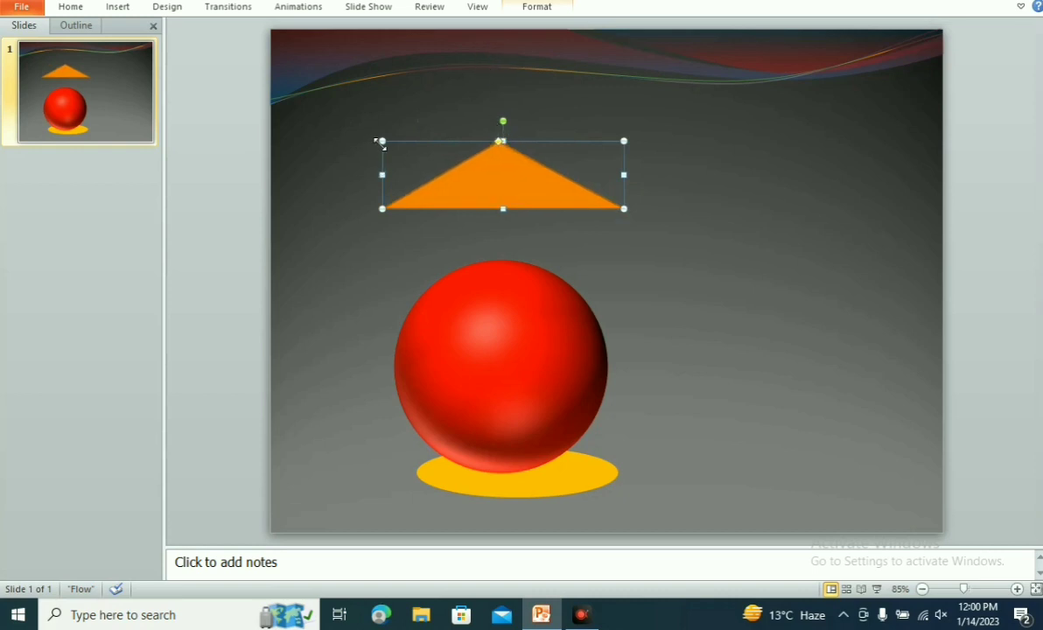
pyautogui.moveTo(382, 140); pyautogui.dragTo(380, 58)
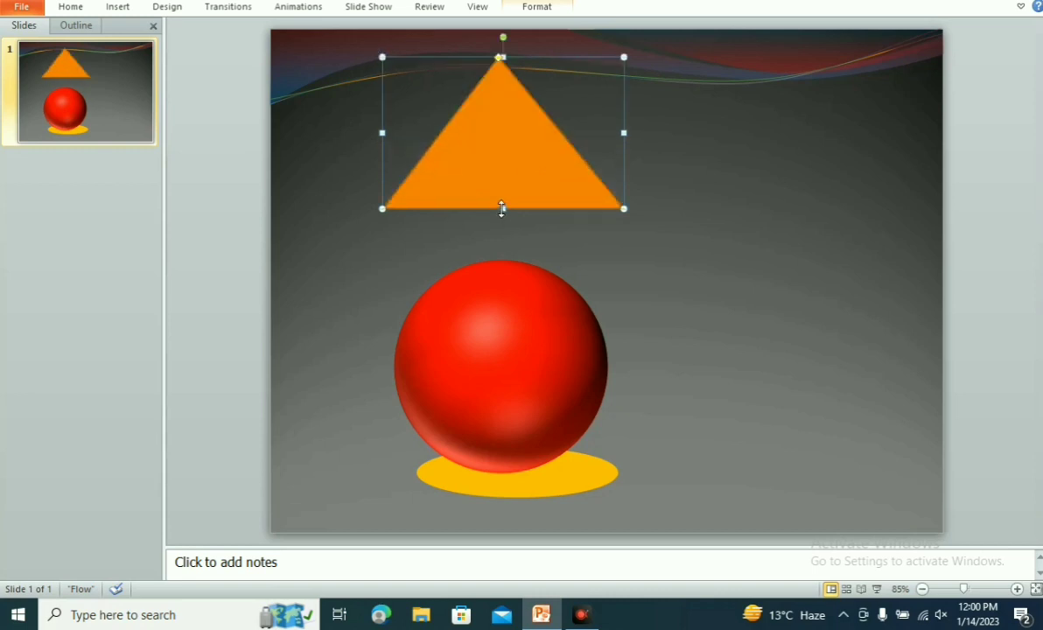
pyautogui.moveTo(501, 207)
pyautogui.mouseDown()
pyautogui.moveTo(497, 463)
pyautogui.moveTo(530, 473)
pyautogui.mouseUp()
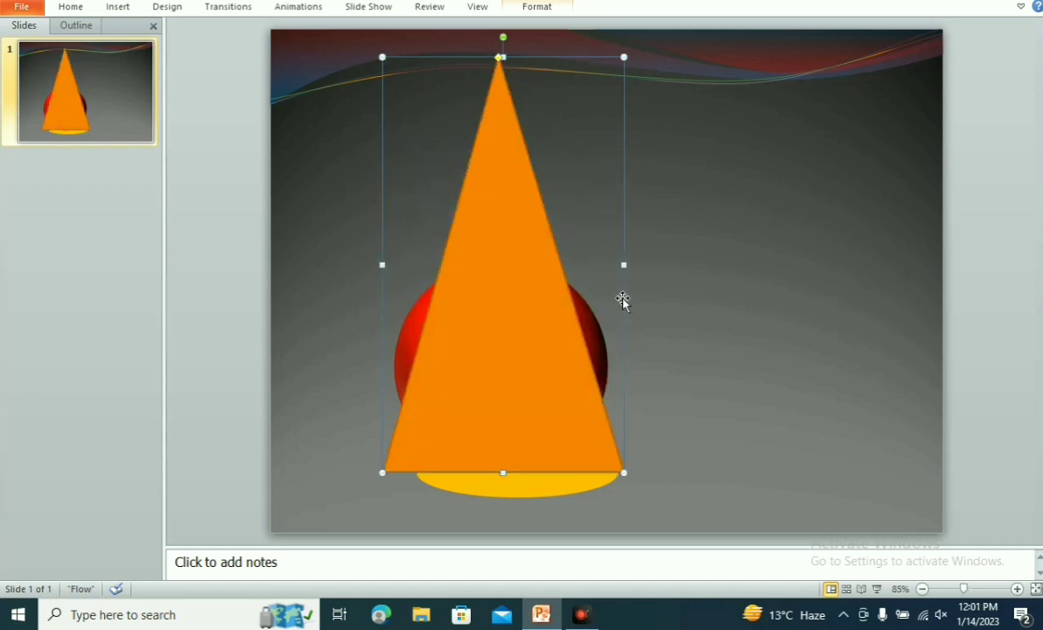
pyautogui.moveTo(626, 264); pyautogui.dragTo(669, 264)
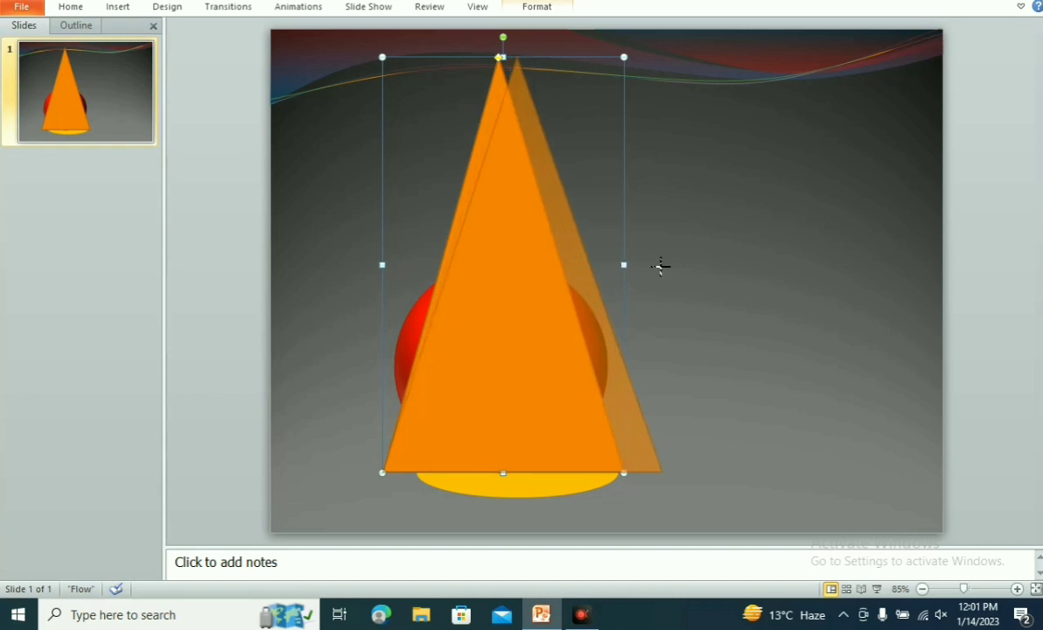
# Widen the triangle leftward and drag its apex to the far left edge.
pyautogui.rightClick(373, 265)
pyautogui.click(366, 261)
pyautogui.click(533, 280)
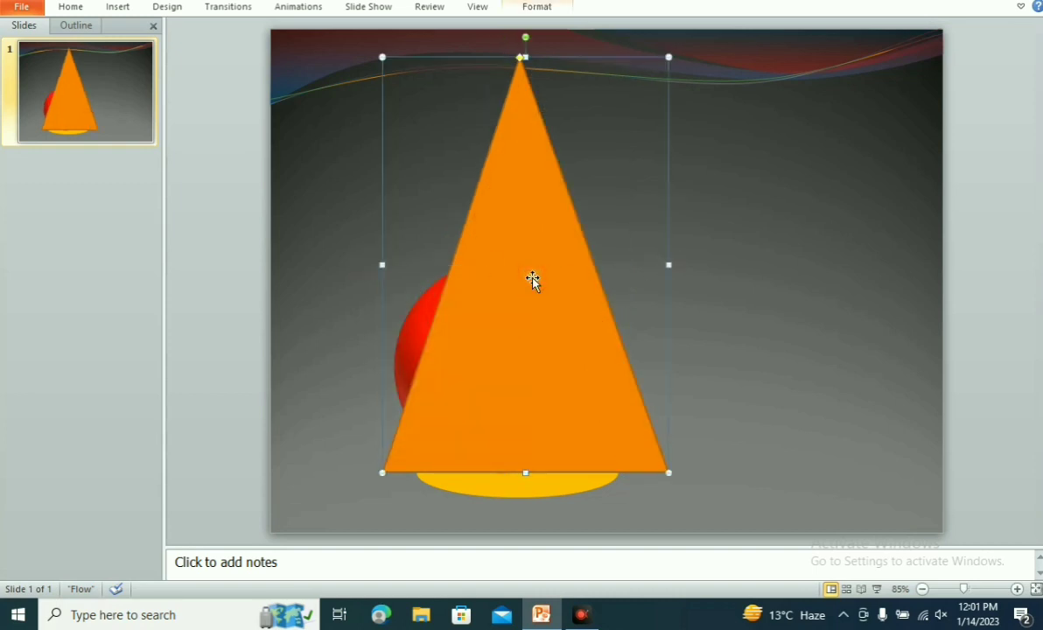
pyautogui.moveTo(382, 265); pyautogui.dragTo(349, 266)
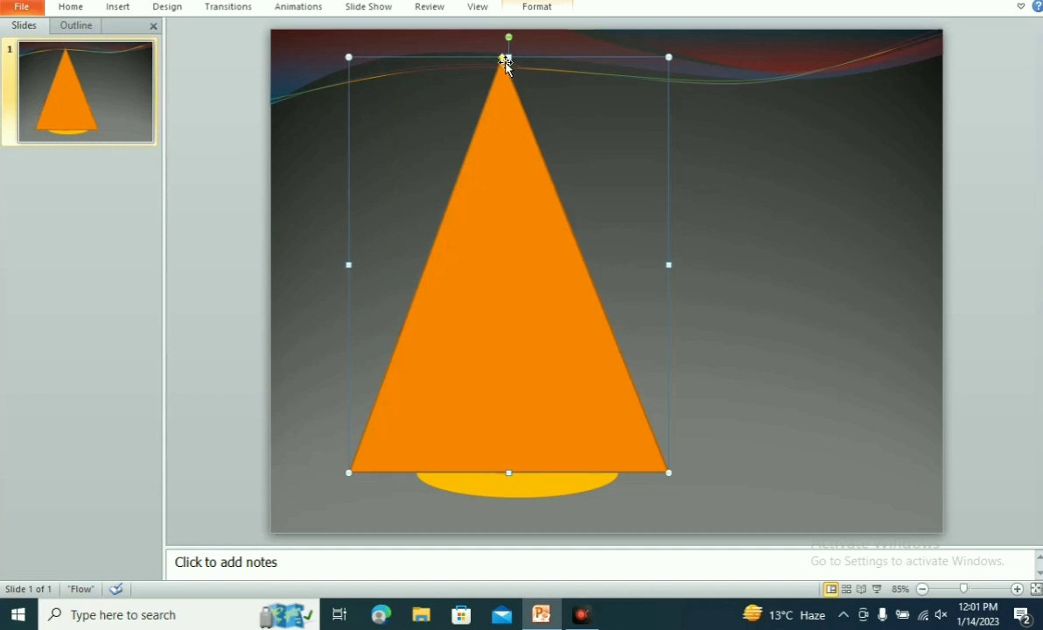
pyautogui.moveTo(487, 61); pyautogui.dragTo(352, 37)
# Remove the orange triangle's outline.
pyautogui.click(712, 217)
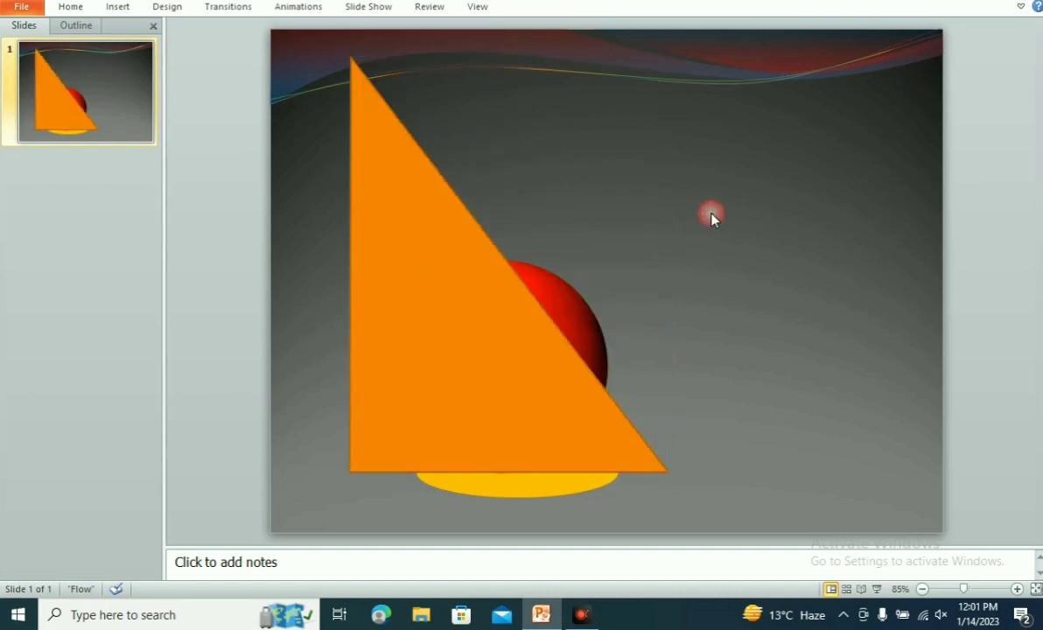
pyautogui.click(437, 242)
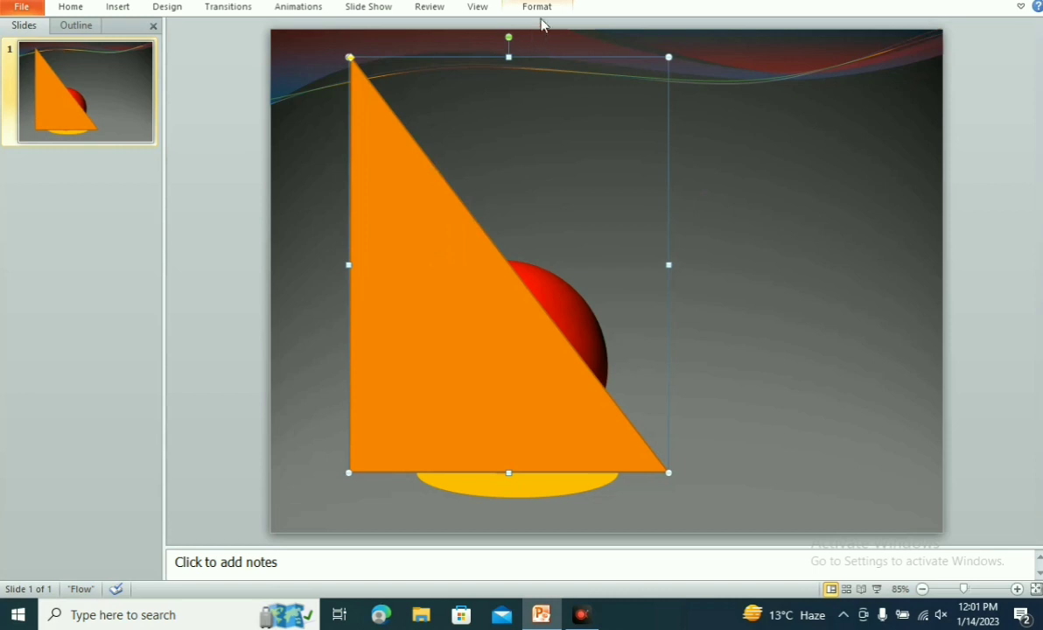
pyautogui.click(542, 9)
pyautogui.click(405, 46)
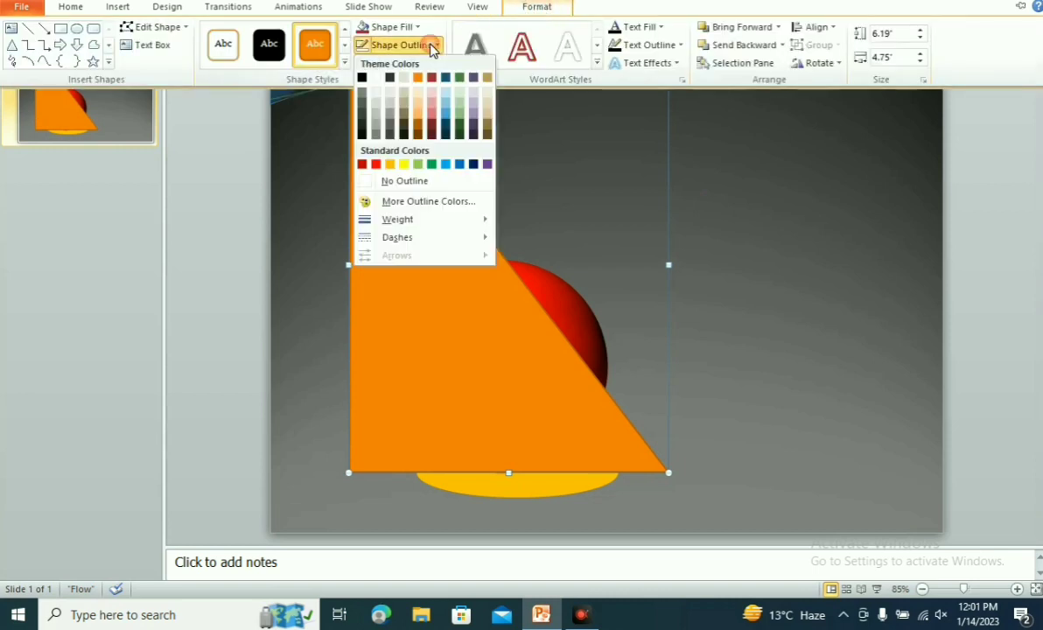
pyautogui.click(389, 182)
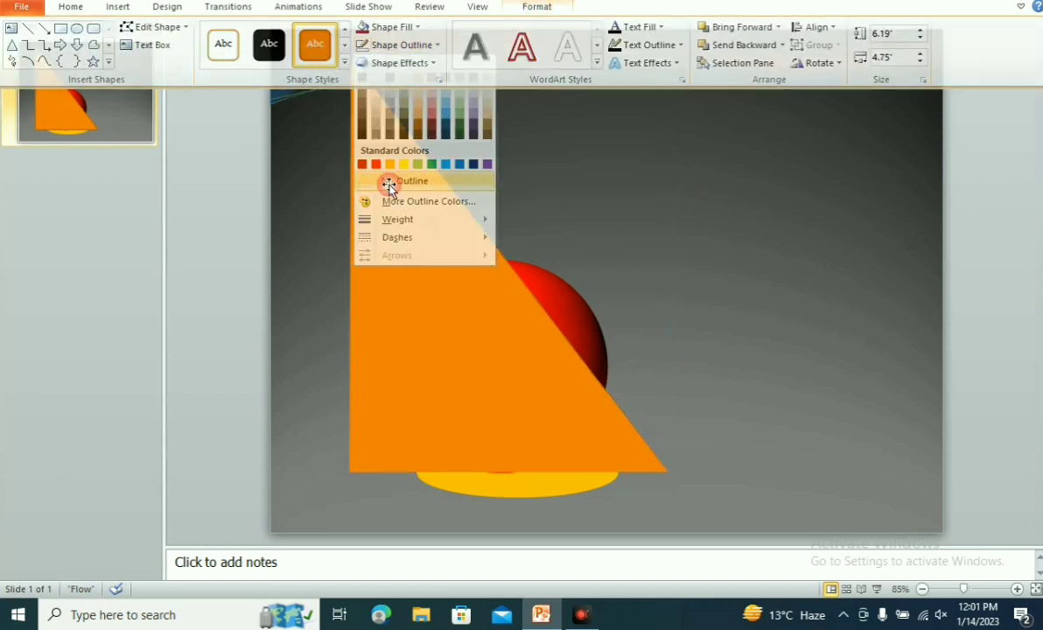
pyautogui.moveTo(390, 216)
pyautogui.mouseDown()
pyautogui.moveTo(309, 164)
pyautogui.moveTo(309, 180)
pyautogui.mouseUp()
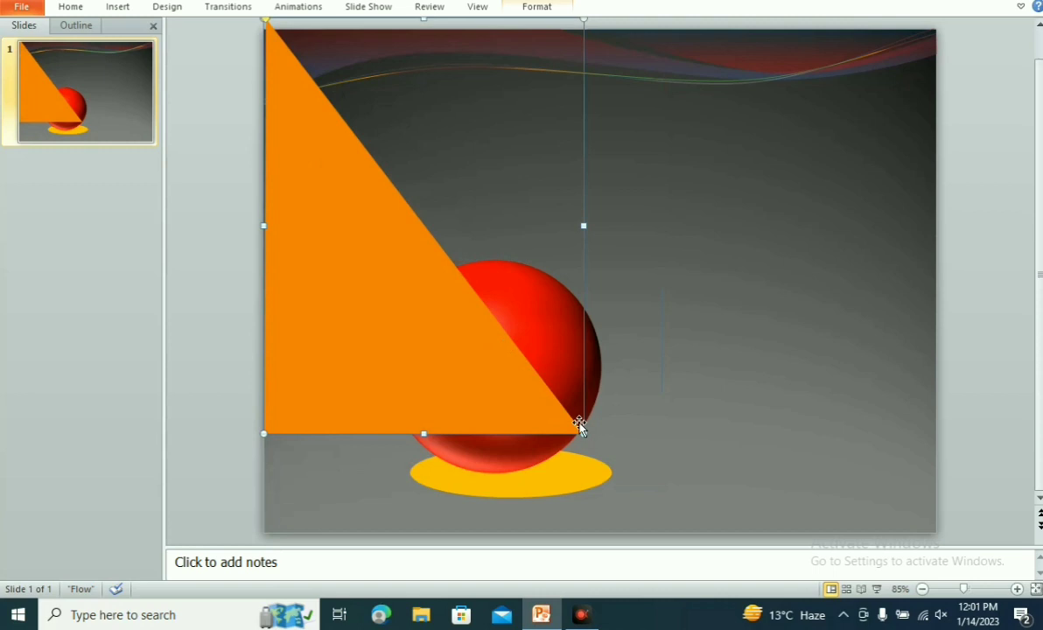
pyautogui.hotkey('ctrl', 'z')
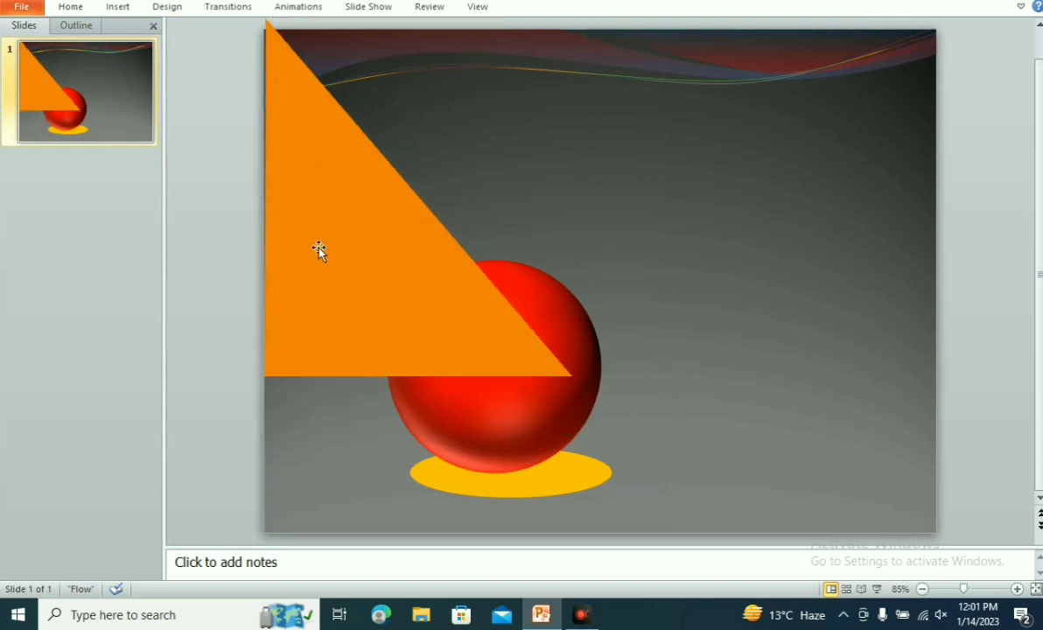
# Move the yellow ellipse and the red sphere down and to the left.
pyautogui.click(503, 478)
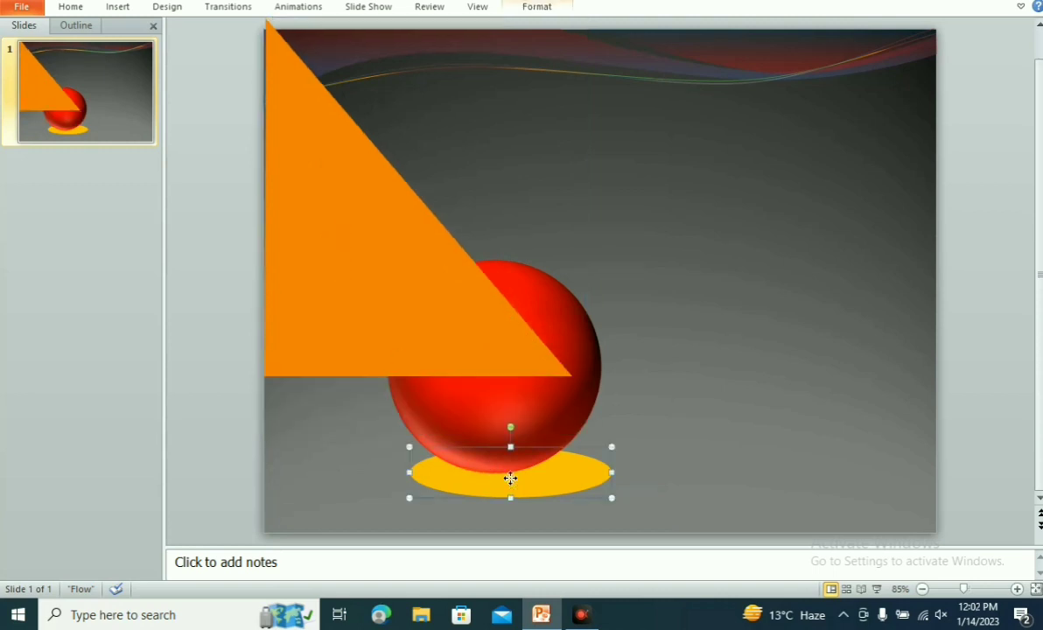
pyautogui.moveTo(510, 477); pyautogui.dragTo(465, 504)
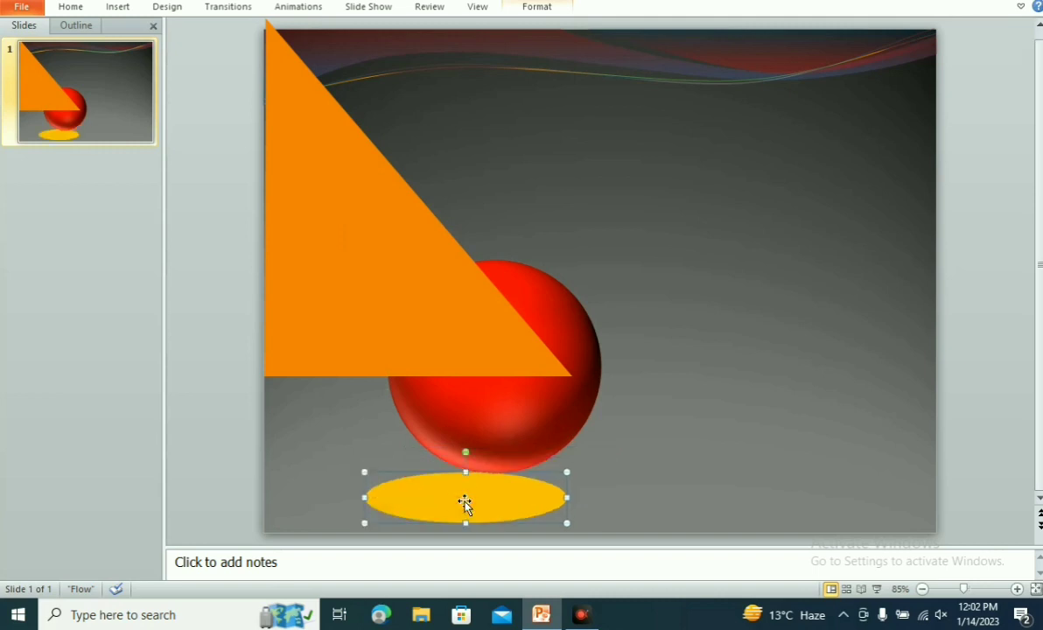
pyautogui.moveTo(519, 407); pyautogui.dragTo(468, 440)
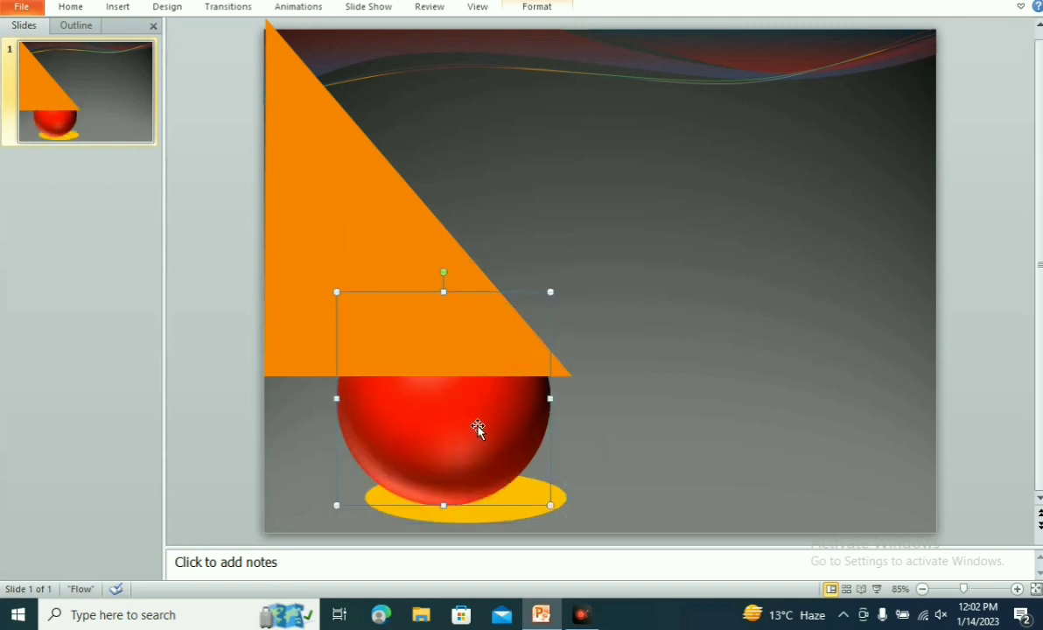
# Make the triangle narrower and lengthen it downward over the sphere.
pyautogui.click(362, 255)
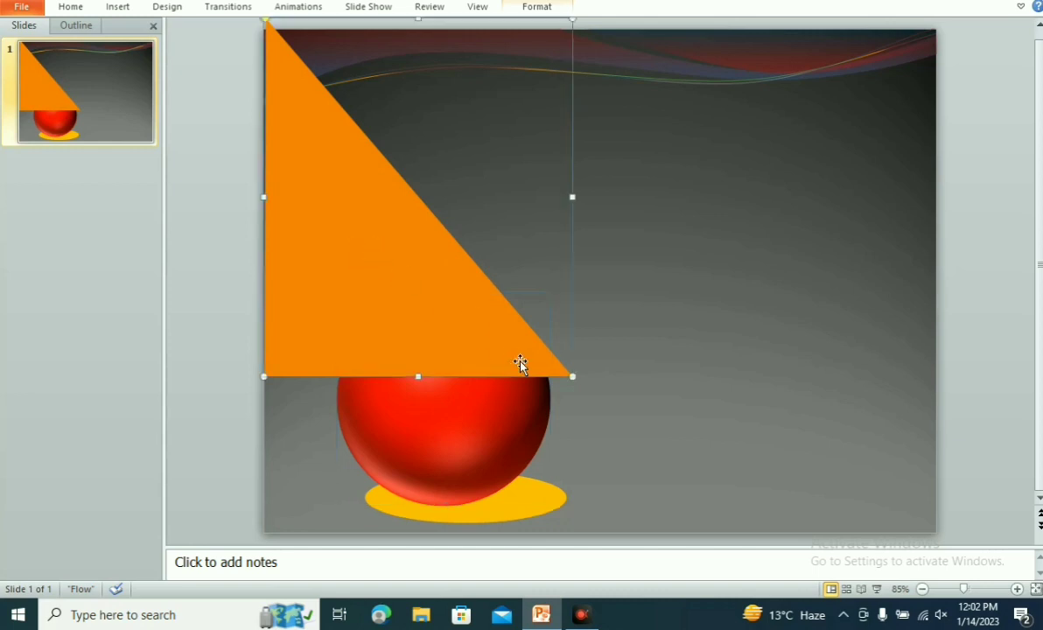
pyautogui.moveTo(570, 371); pyautogui.dragTo(549, 353)
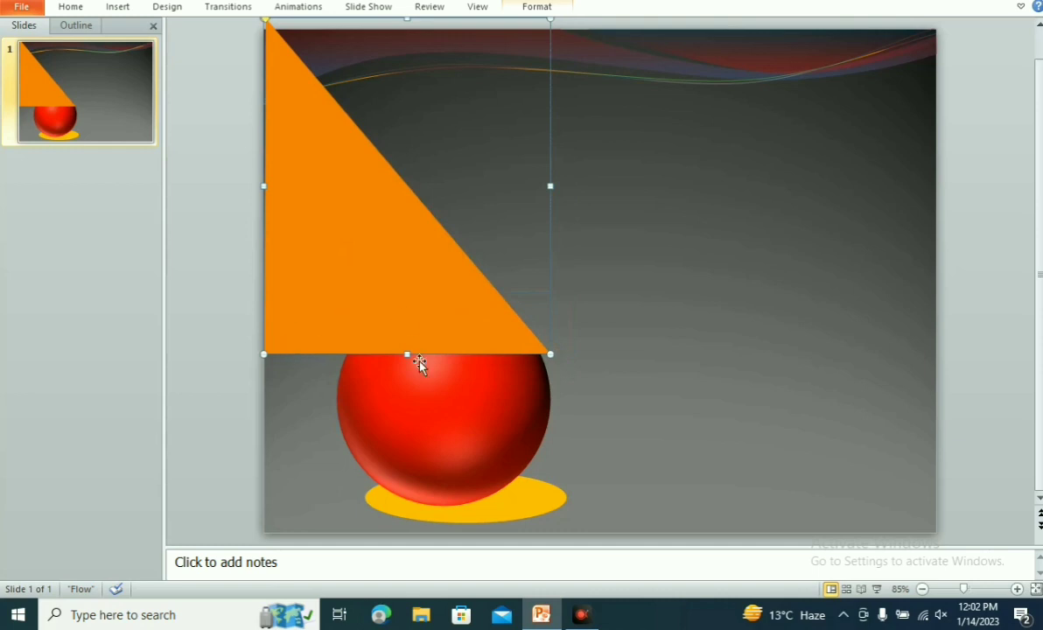
pyautogui.moveTo(407, 353); pyautogui.dragTo(420, 411)
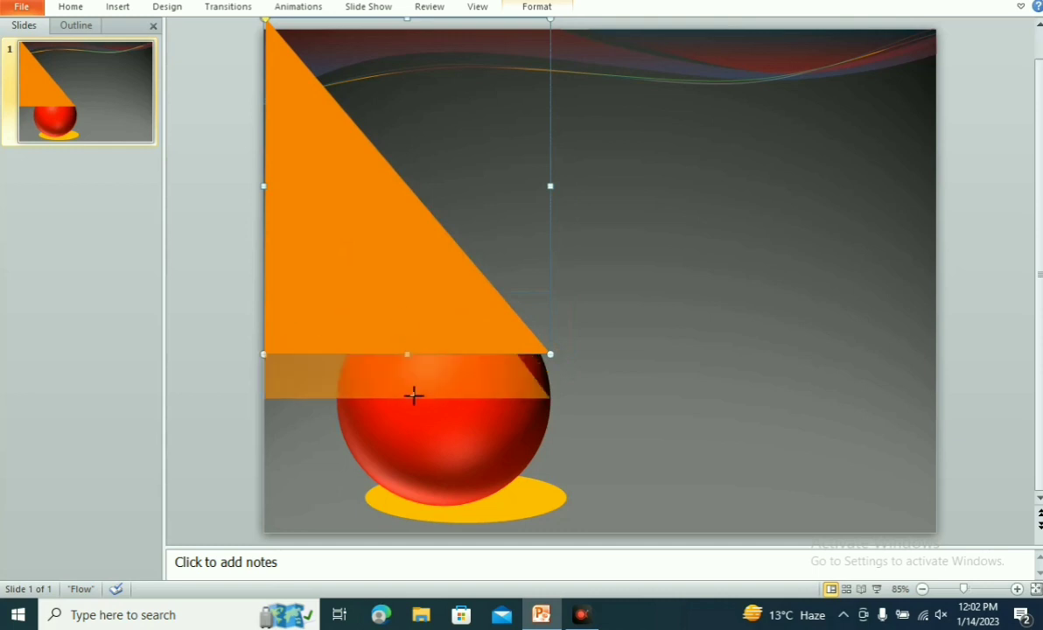
# Shift the yellow ellipse and red sphere about 25 px further left.
pyautogui.click(452, 453)
pyautogui.moveTo(505, 522); pyautogui.dragTo(480, 523)
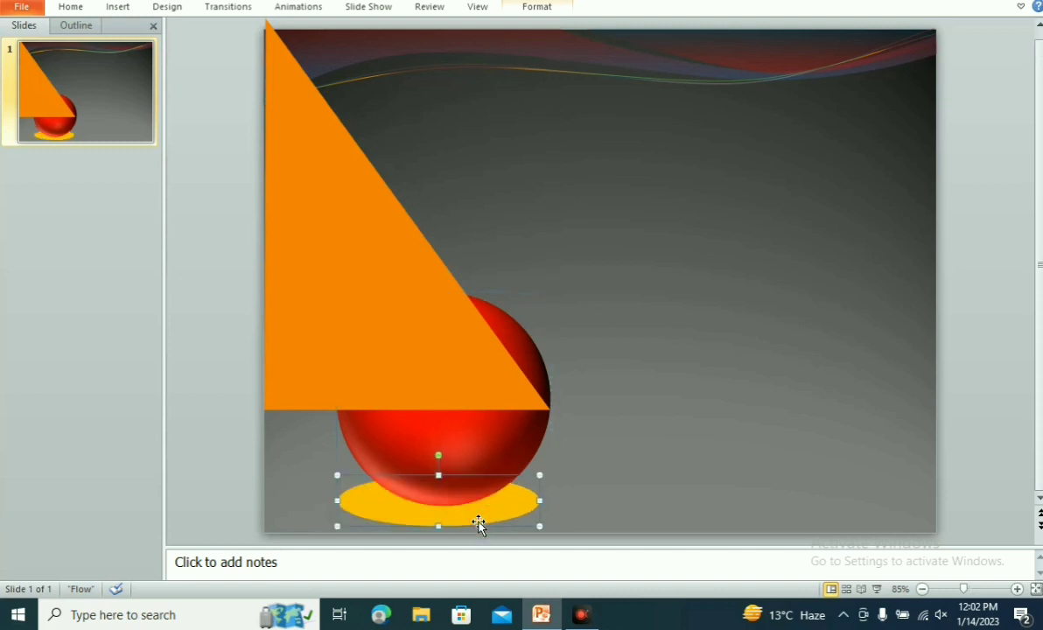
pyautogui.click(504, 444)
pyautogui.moveTo(504, 444); pyautogui.dragTo(480, 444)
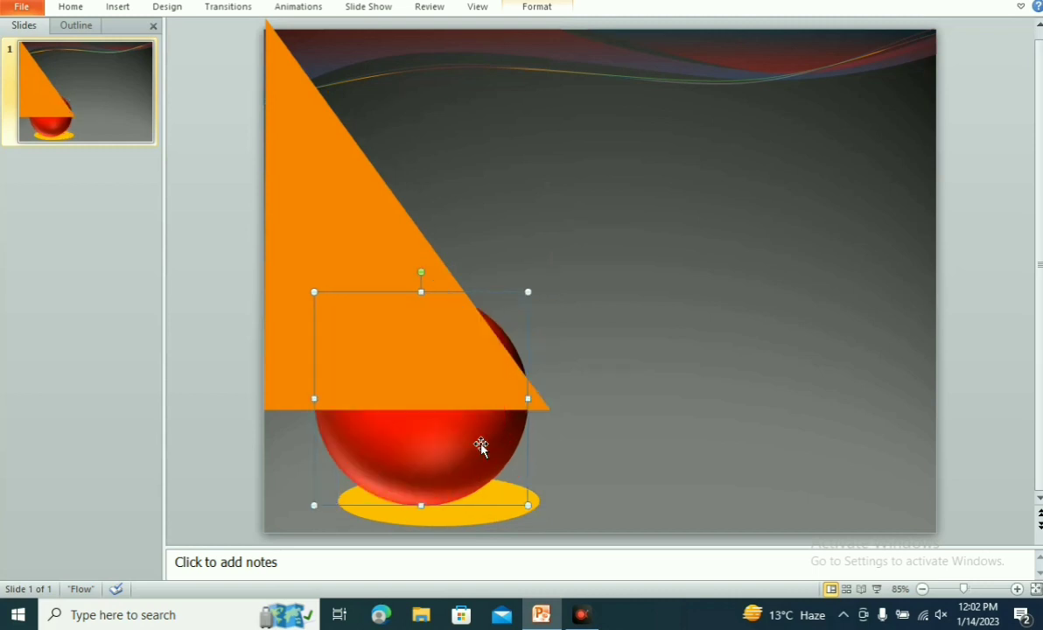
pyautogui.click(475, 517)
pyautogui.moveTo(475, 517); pyautogui.dragTo(444, 517)
pyautogui.click(447, 469)
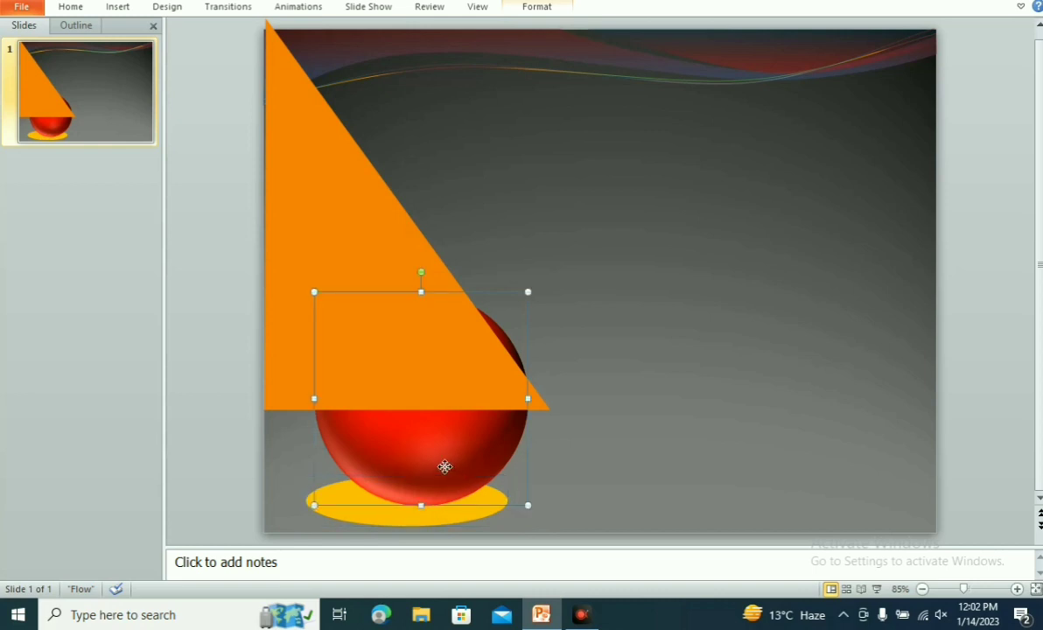
pyautogui.moveTo(445, 467); pyautogui.dragTo(423, 468)
pyautogui.click(462, 481)
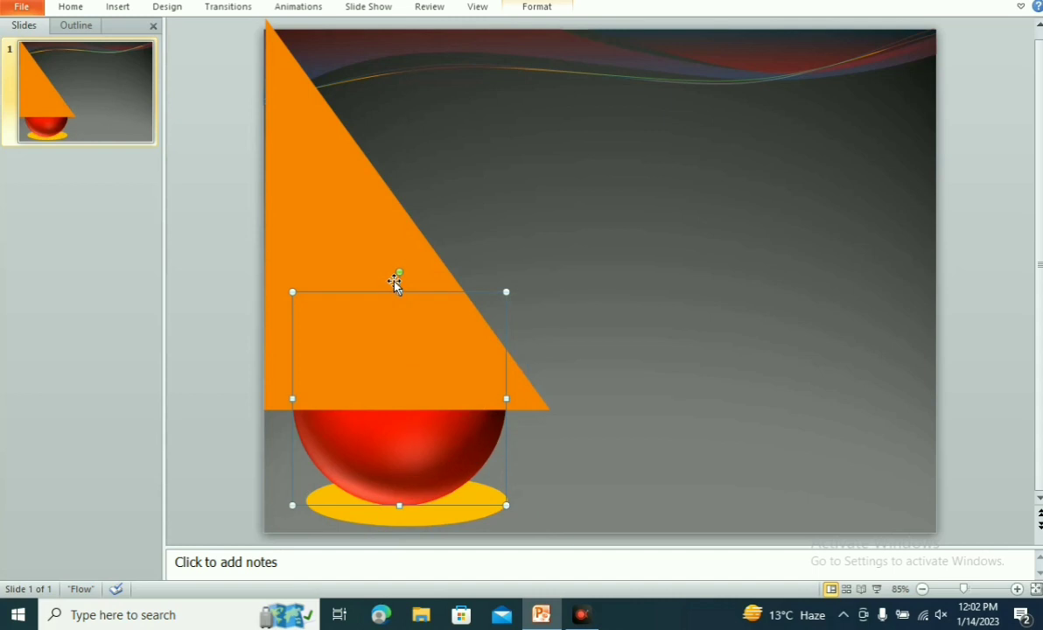
# Give the triangle a gradient fill using the peach preset.
pyautogui.click(359, 230)
pyautogui.rightClick(358, 230)
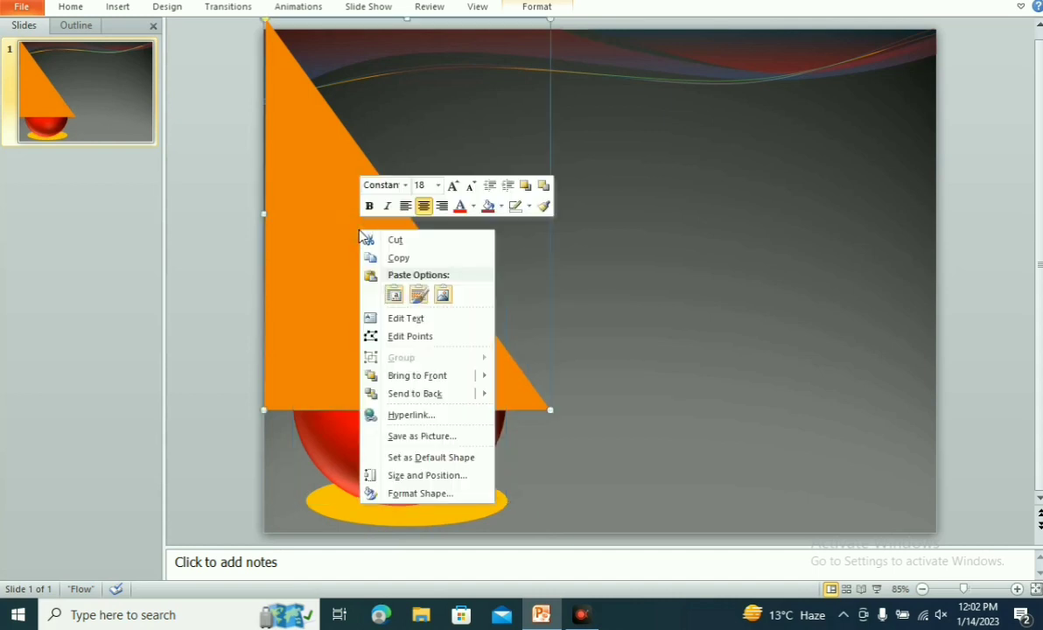
pyautogui.click(435, 492)
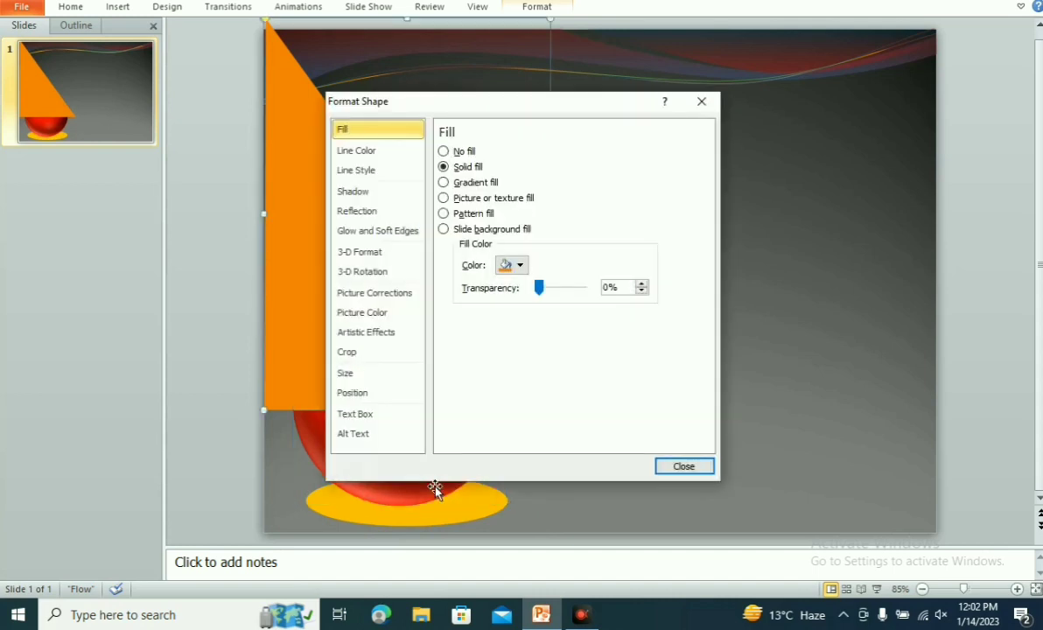
pyautogui.click(455, 186)
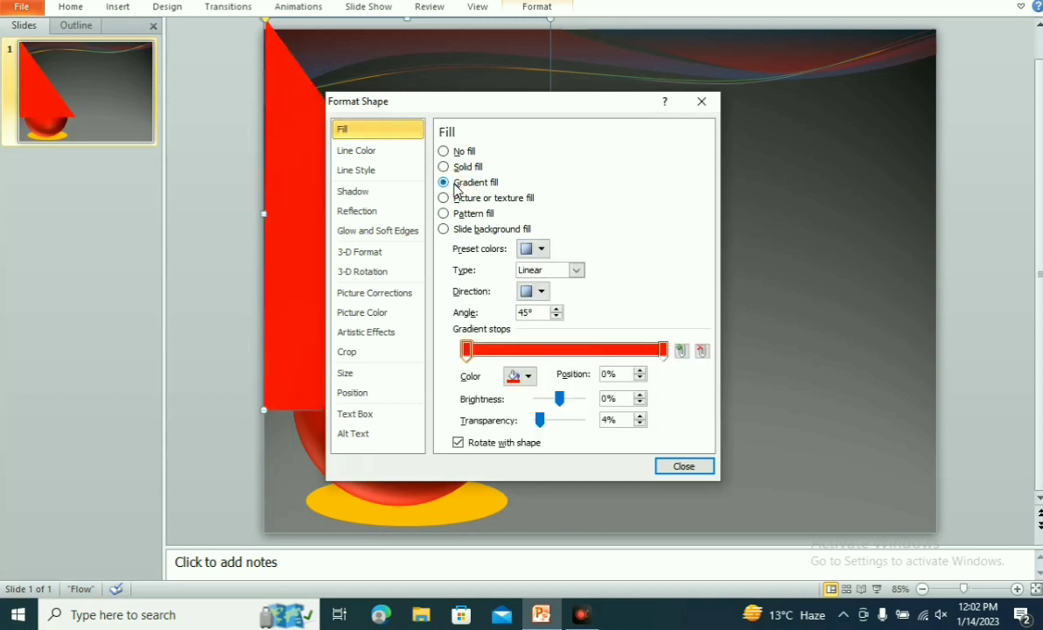
pyautogui.click(540, 250)
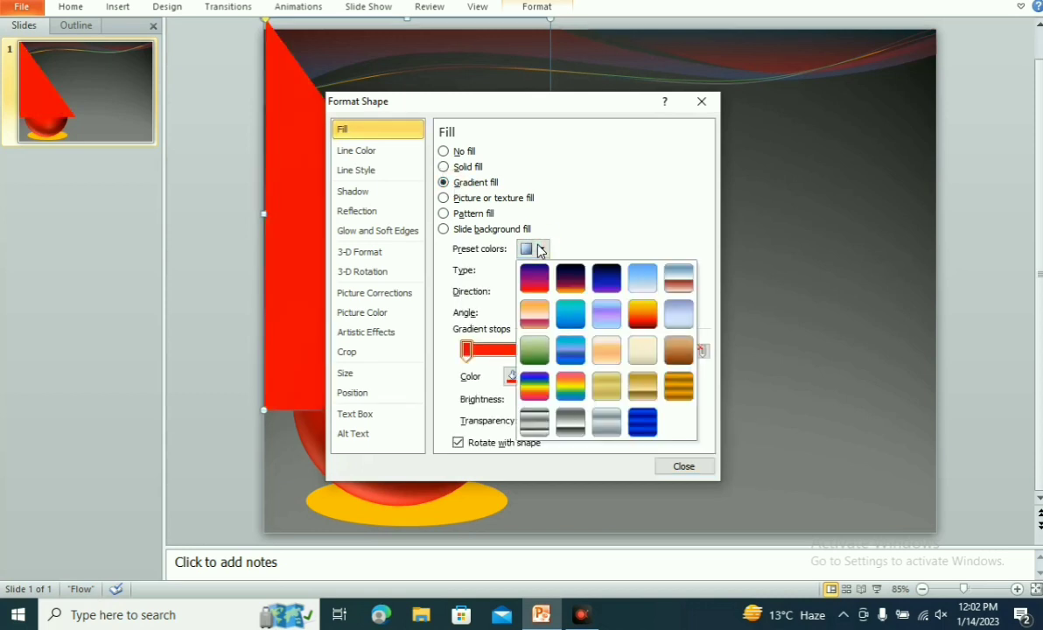
pyautogui.click(611, 351)
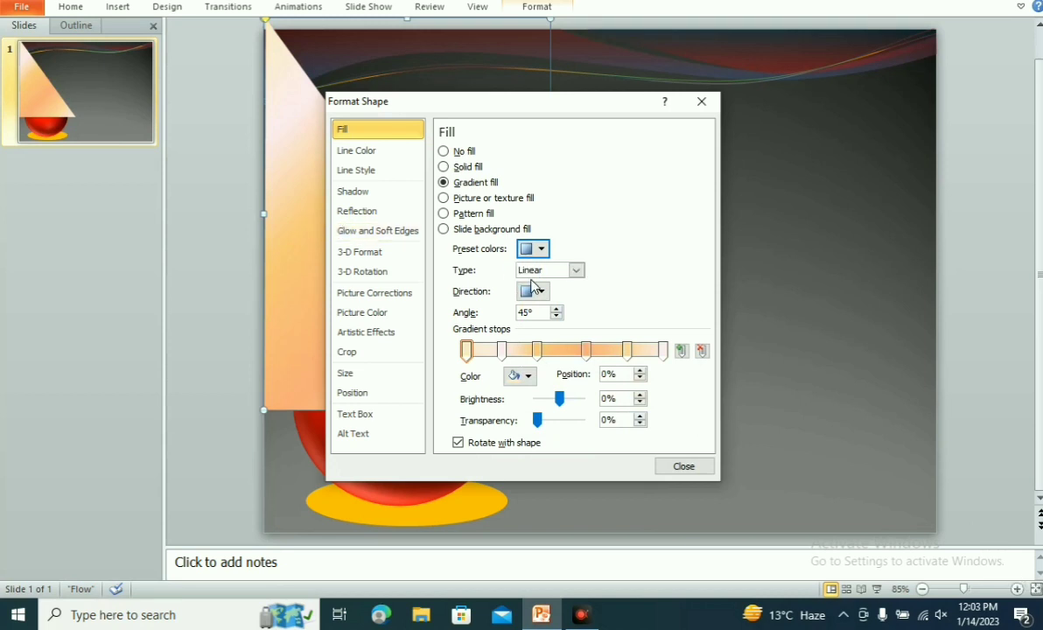
# Remove the 18%, 82% and 36% gradient stops, leaving three stops.
pyautogui.click(501, 351)
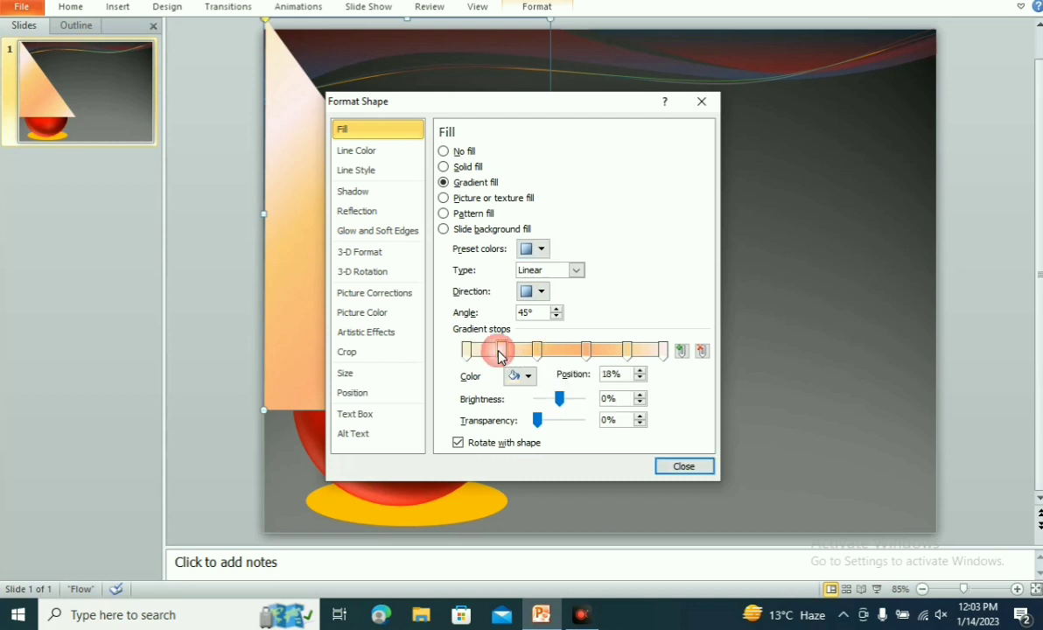
pyautogui.click(703, 351)
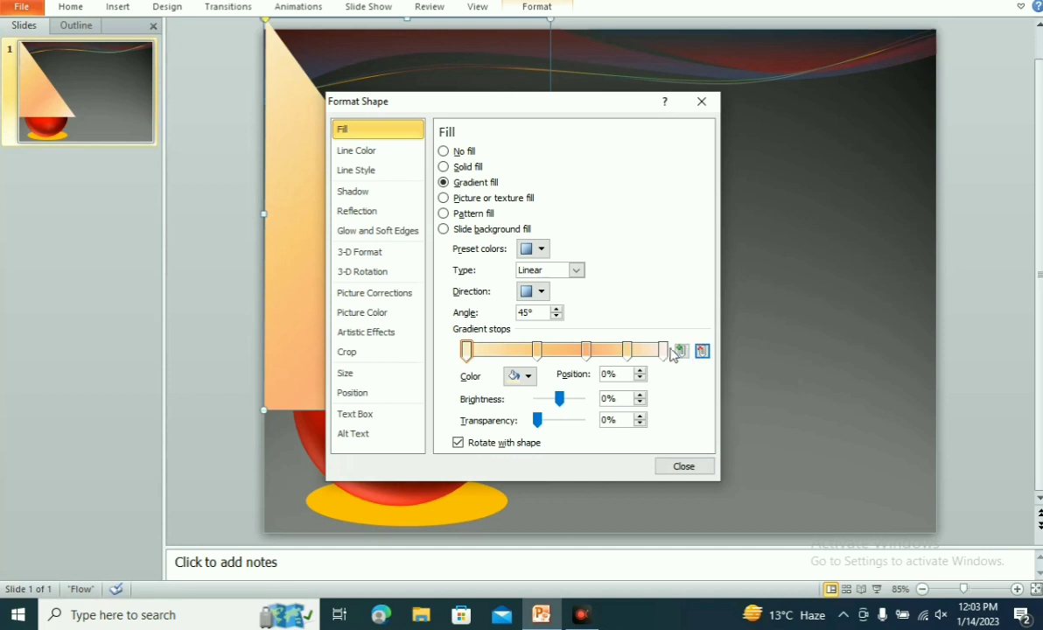
pyautogui.click(627, 351)
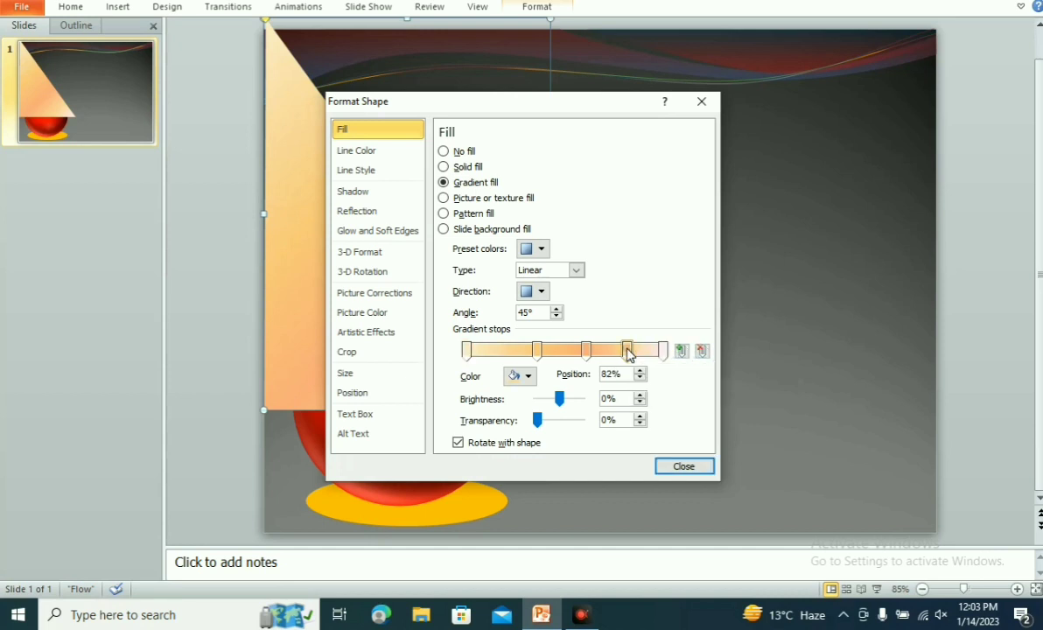
pyautogui.click(702, 350)
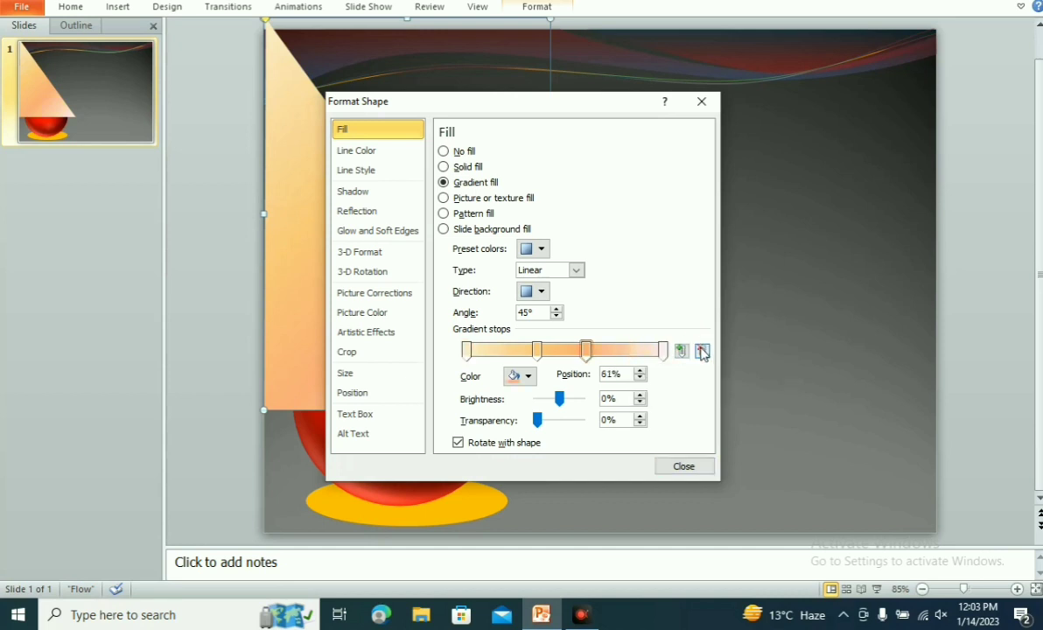
pyautogui.click(537, 350)
pyautogui.click(703, 350)
# Set the first, 61% and 100% gradient stops to Standard Orange and close Format Shape.
pyautogui.click(528, 377)
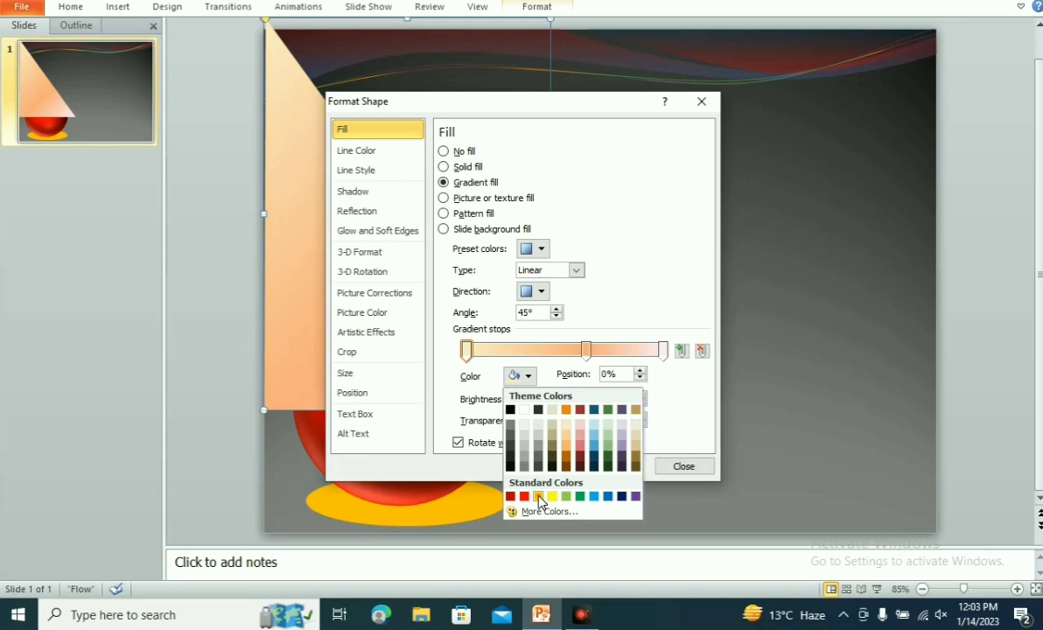
pyautogui.click(538, 497)
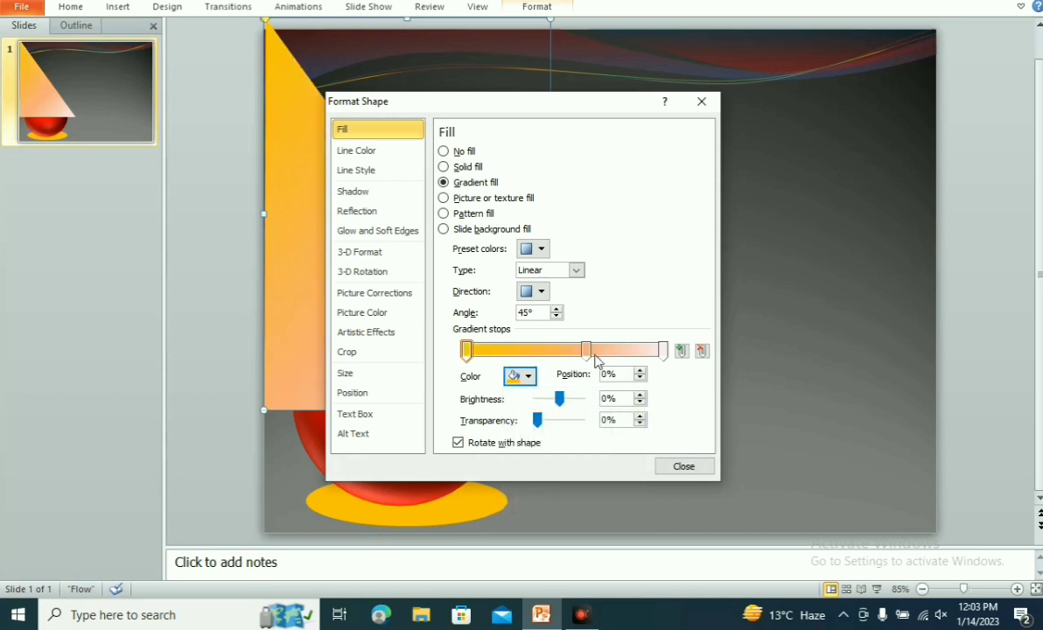
pyautogui.click(529, 377)
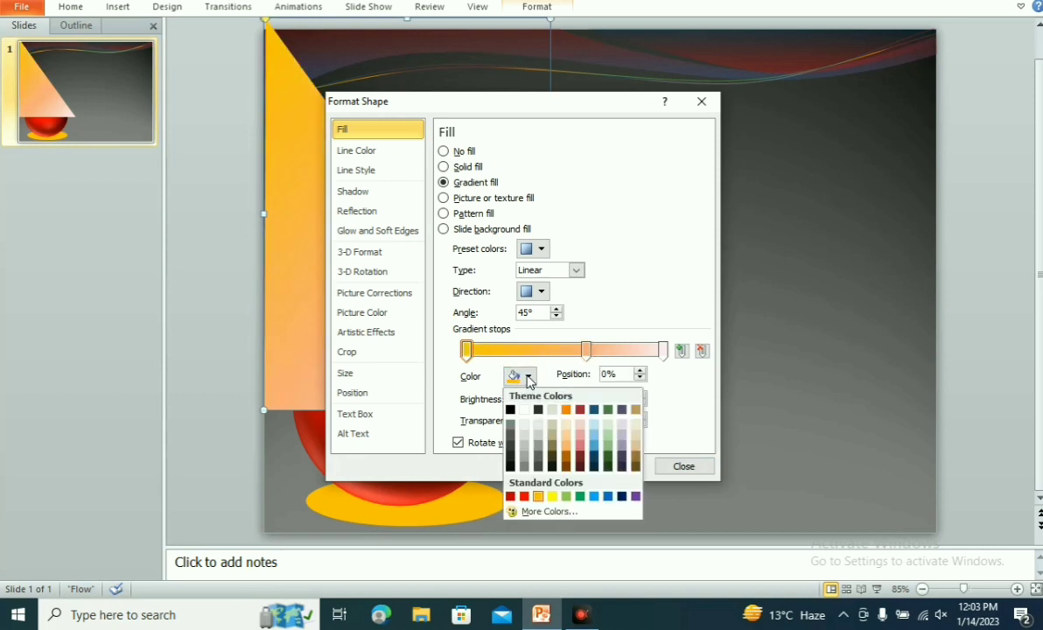
pyautogui.click(538, 497)
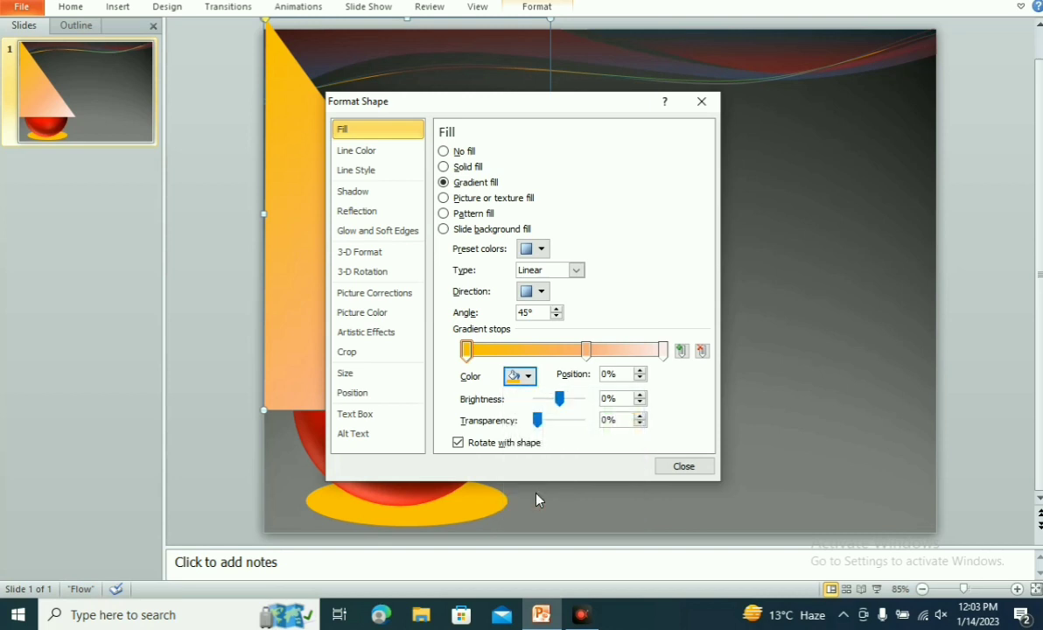
pyautogui.click(585, 350)
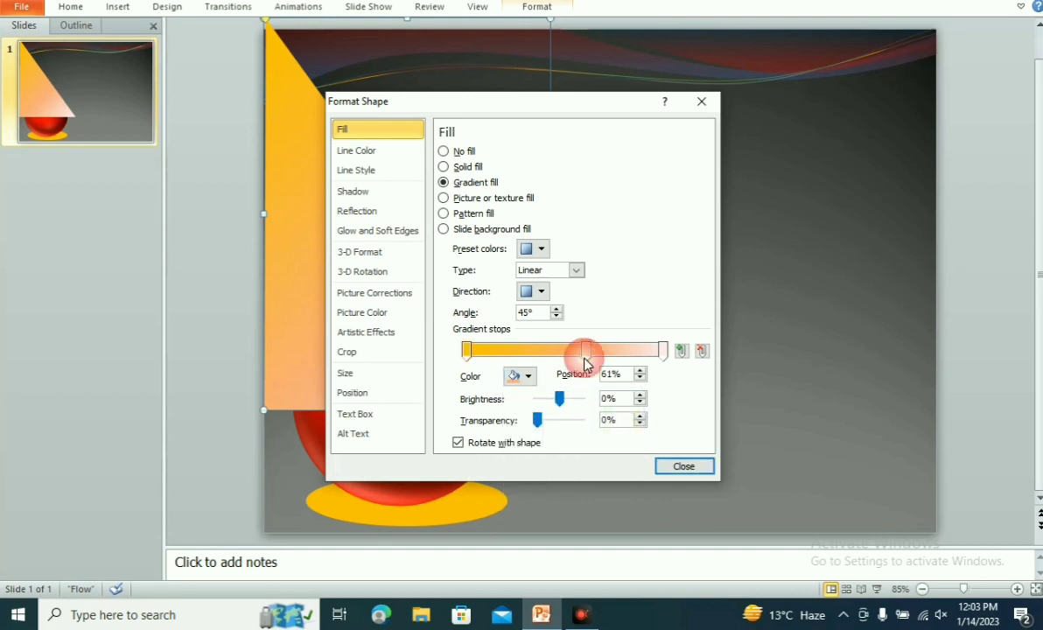
pyautogui.click(529, 377)
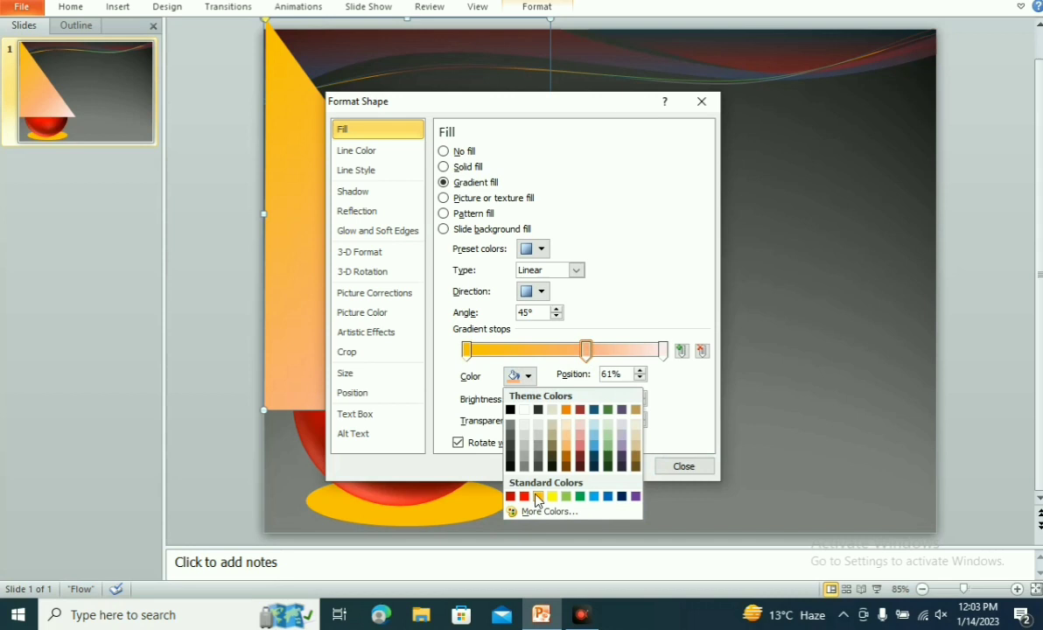
pyautogui.click(538, 497)
pyautogui.click(662, 350)
pyautogui.click(528, 376)
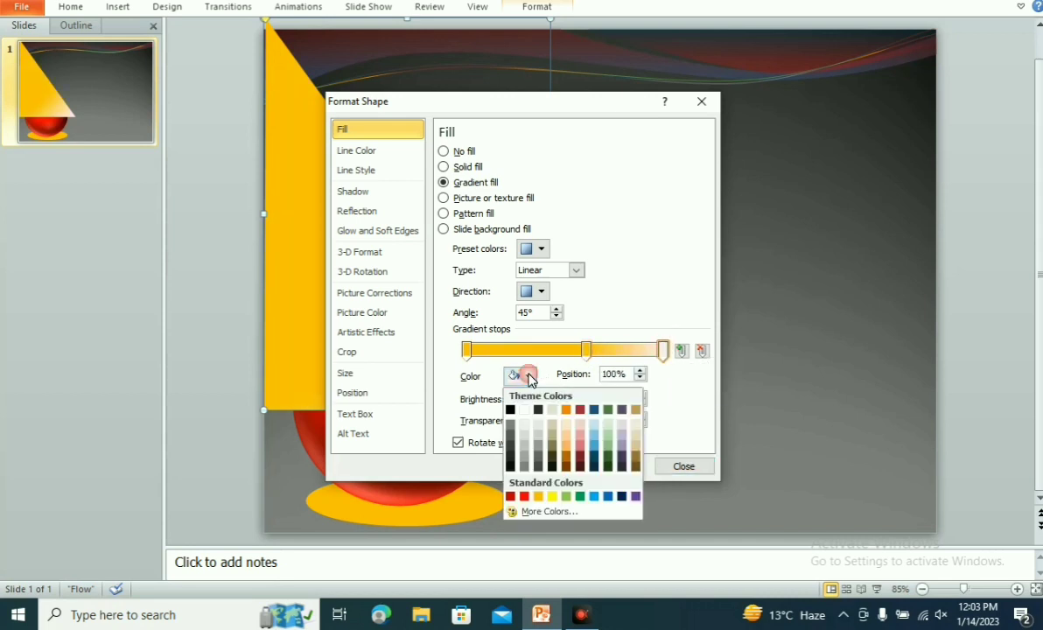
pyautogui.click(539, 496)
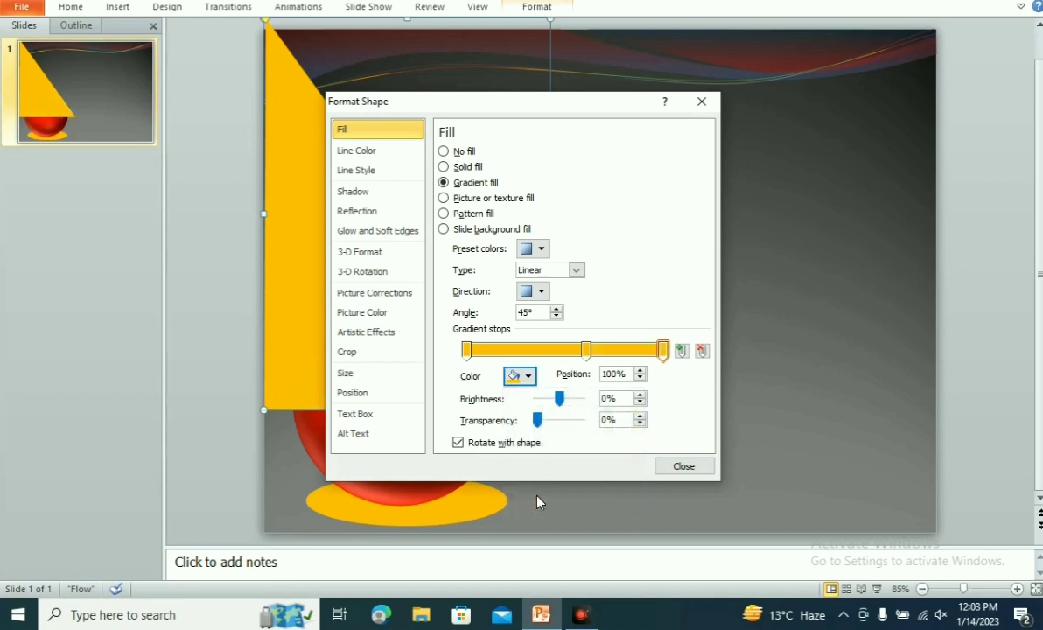
pyautogui.click(682, 467)
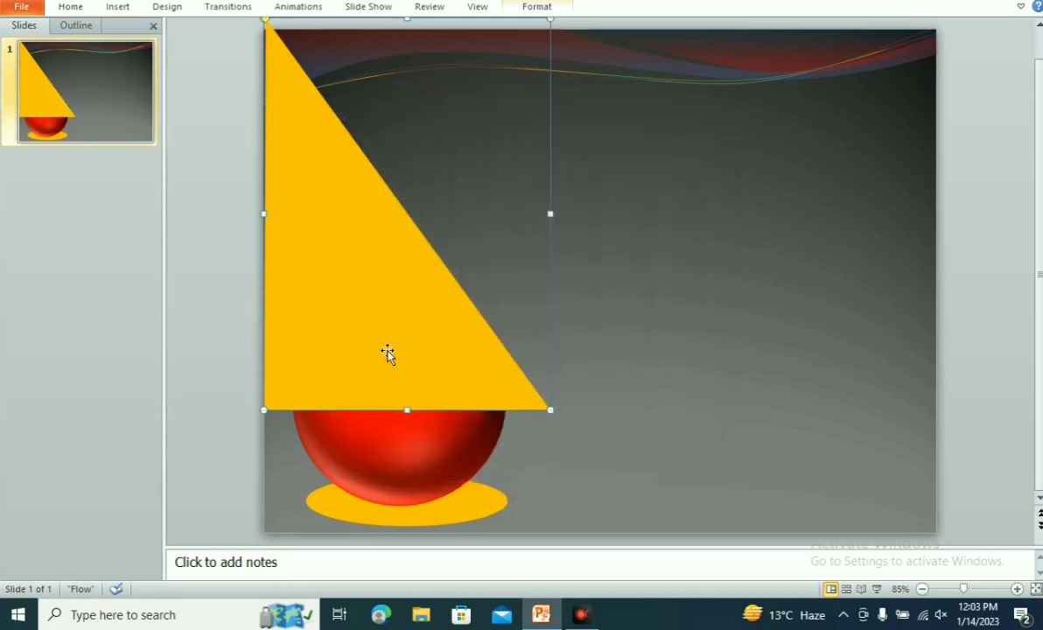
# Move the gold triangle to the slide's right edge, with the sphere and ellipse beneath it.
pyautogui.moveTo(379, 344)
pyautogui.mouseDown()
pyautogui.moveTo(817, 410)
pyautogui.moveTo(753, 347)
pyautogui.mouseUp()
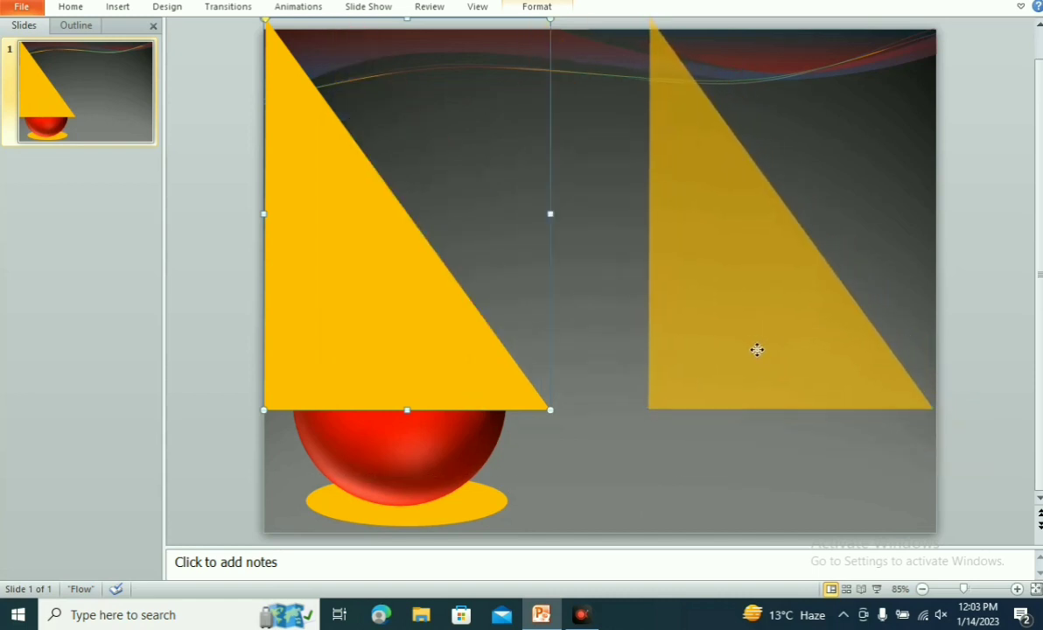
pyautogui.moveTo(757, 349); pyautogui.dragTo(759, 343)
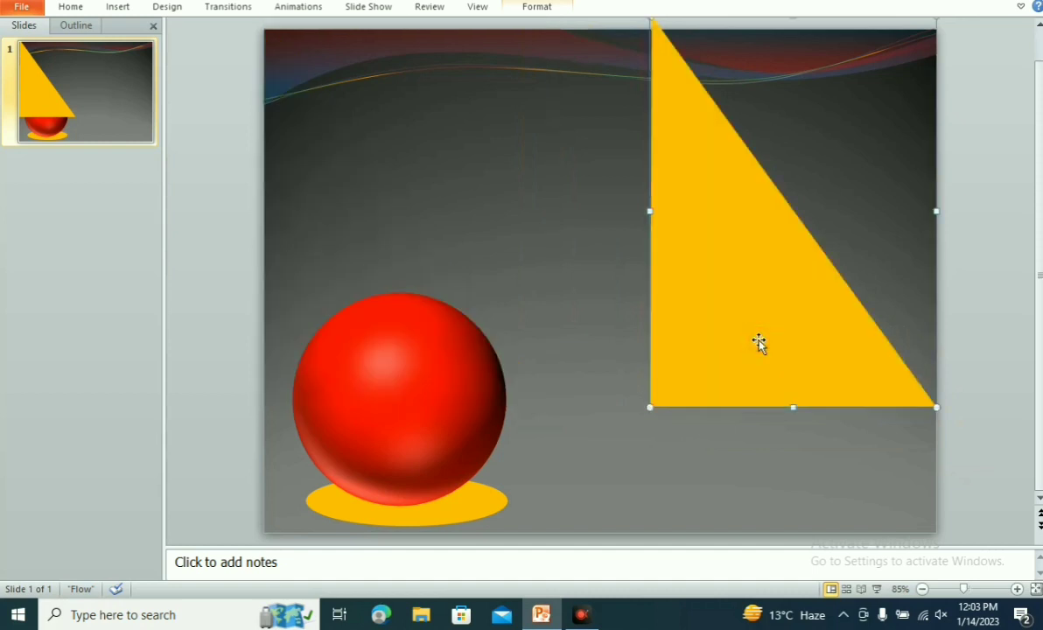
pyautogui.click(447, 407)
pyautogui.moveTo(447, 408)
pyautogui.mouseDown()
pyautogui.moveTo(822, 426)
pyautogui.moveTo(828, 412)
pyautogui.mouseUp()
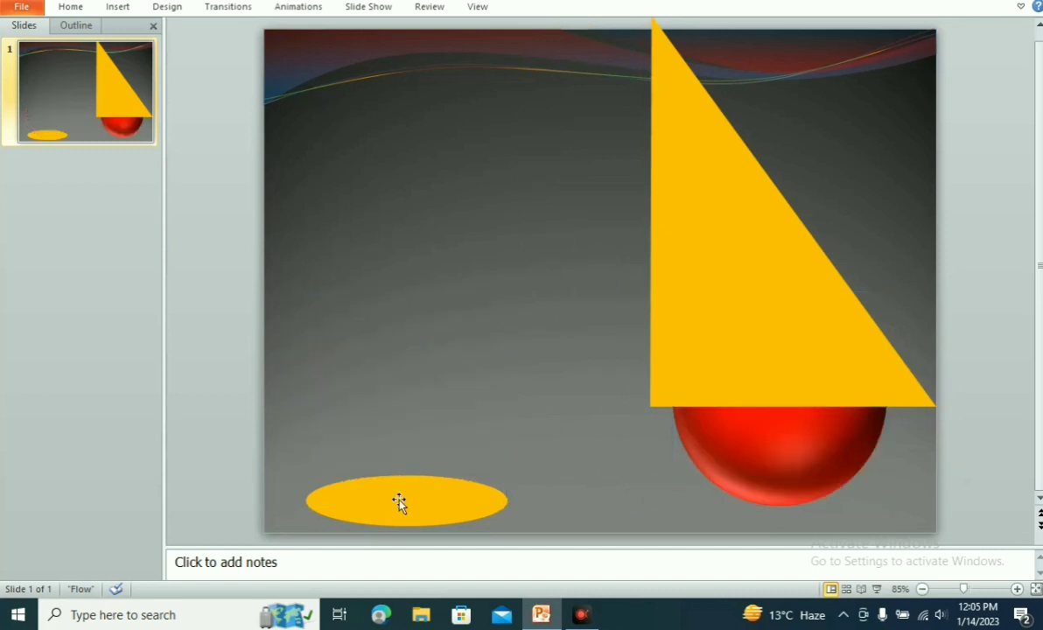
pyautogui.click(399, 501)
pyautogui.moveTo(399, 500); pyautogui.dragTo(785, 516)
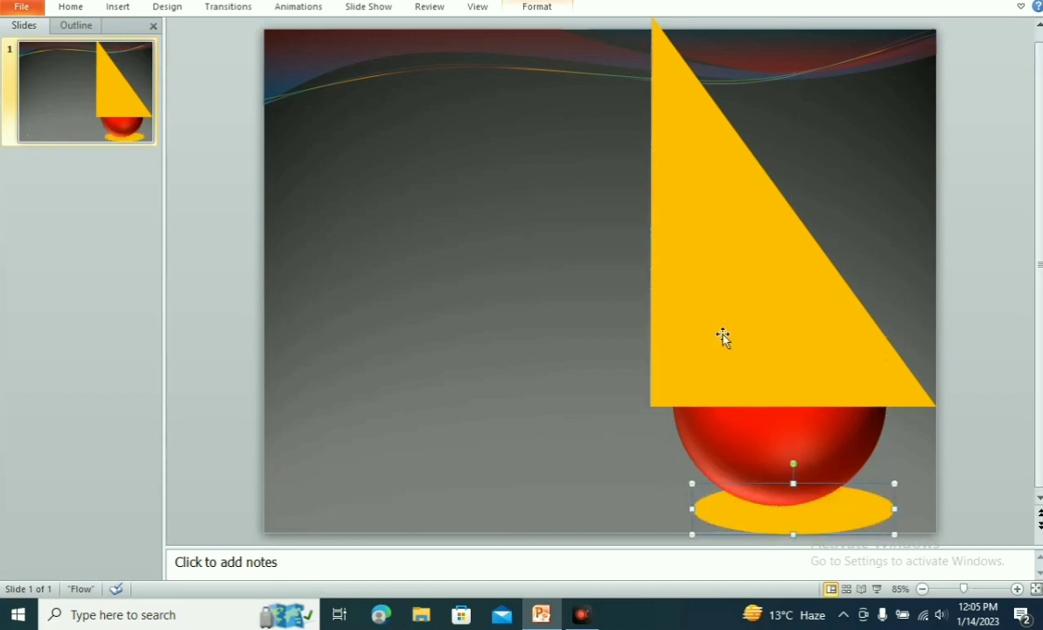
pyautogui.click(733, 222)
# Set the beam's 100% gradient stop to fully transparent.
pyautogui.rightClick(735, 219)
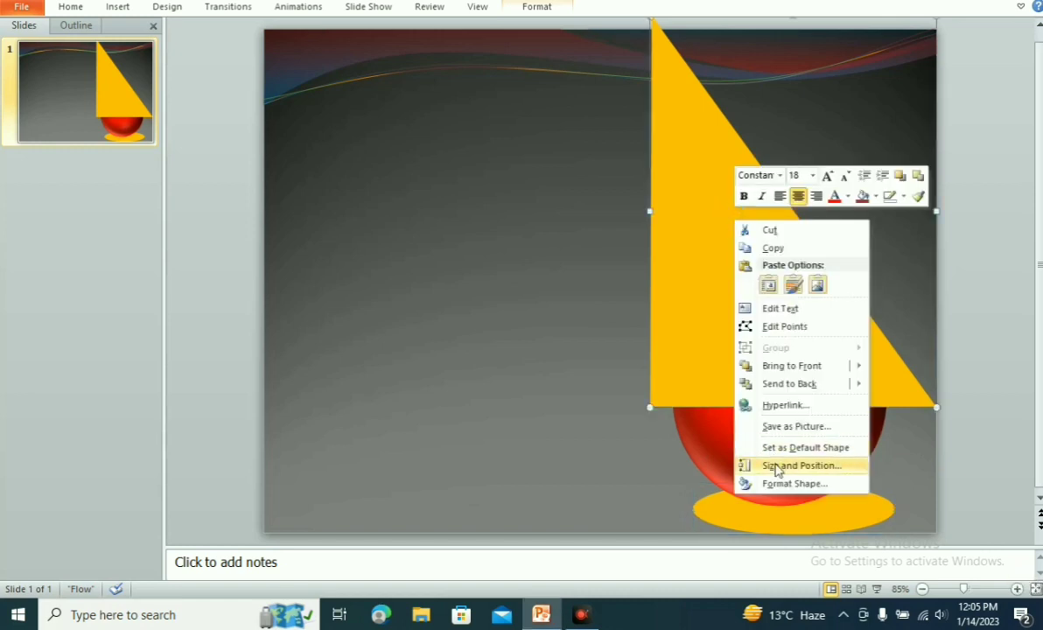
pyautogui.click(801, 484)
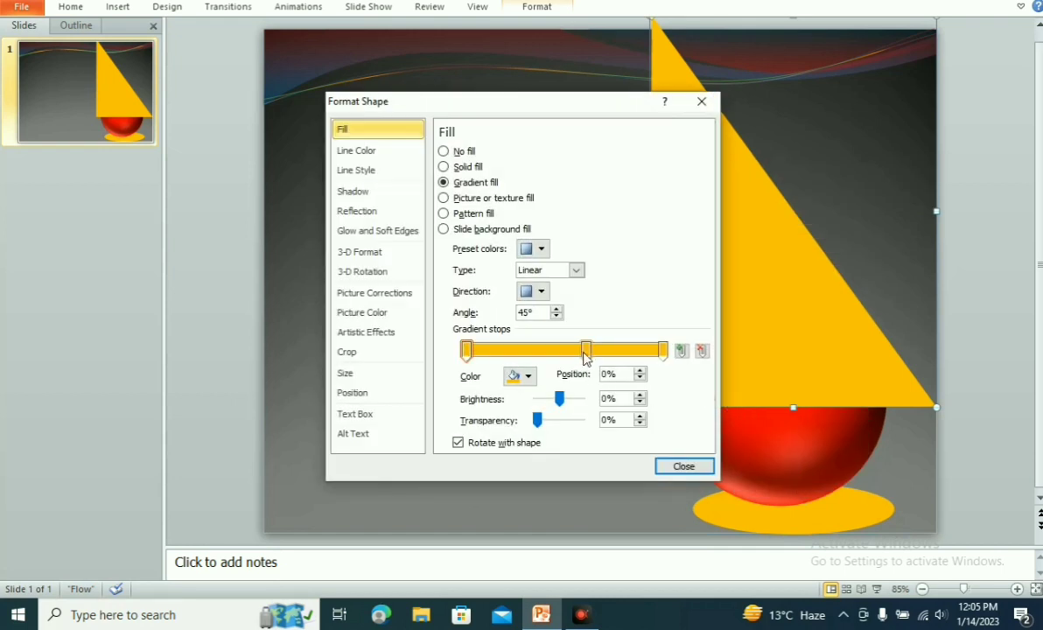
pyautogui.click(662, 351)
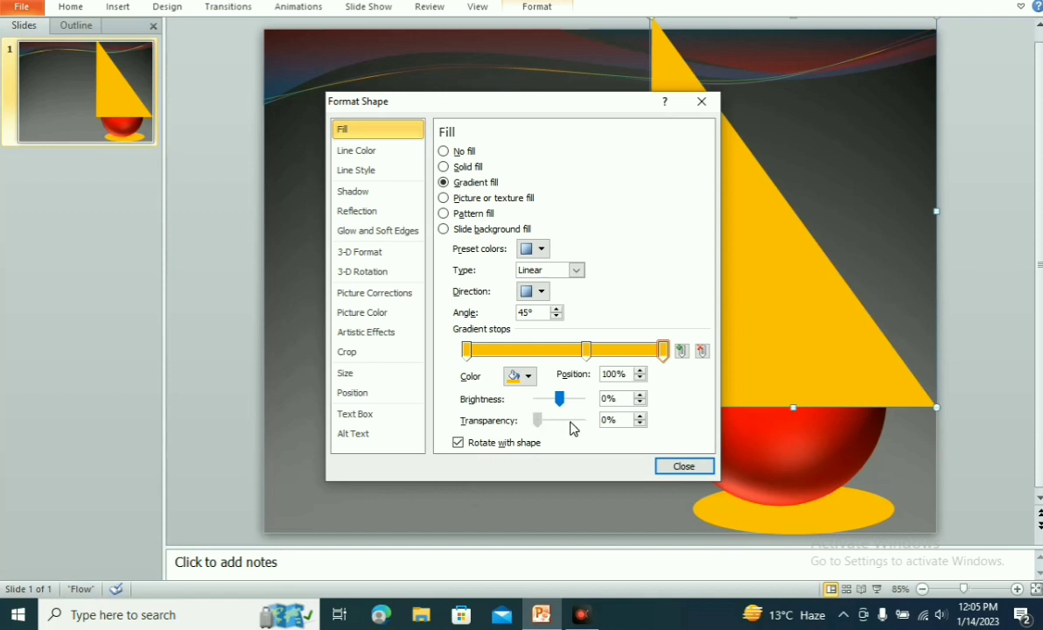
pyautogui.moveTo(536, 421); pyautogui.dragTo(539, 422)
pyautogui.click(573, 421)
pyautogui.click(582, 421)
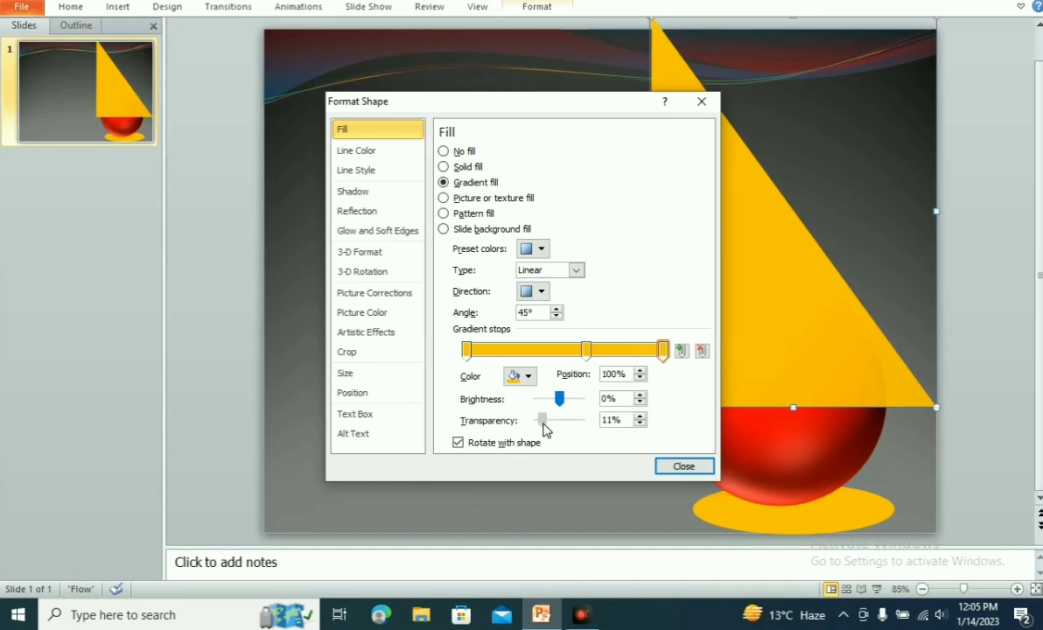
pyautogui.moveTo(544, 423); pyautogui.dragTo(597, 429)
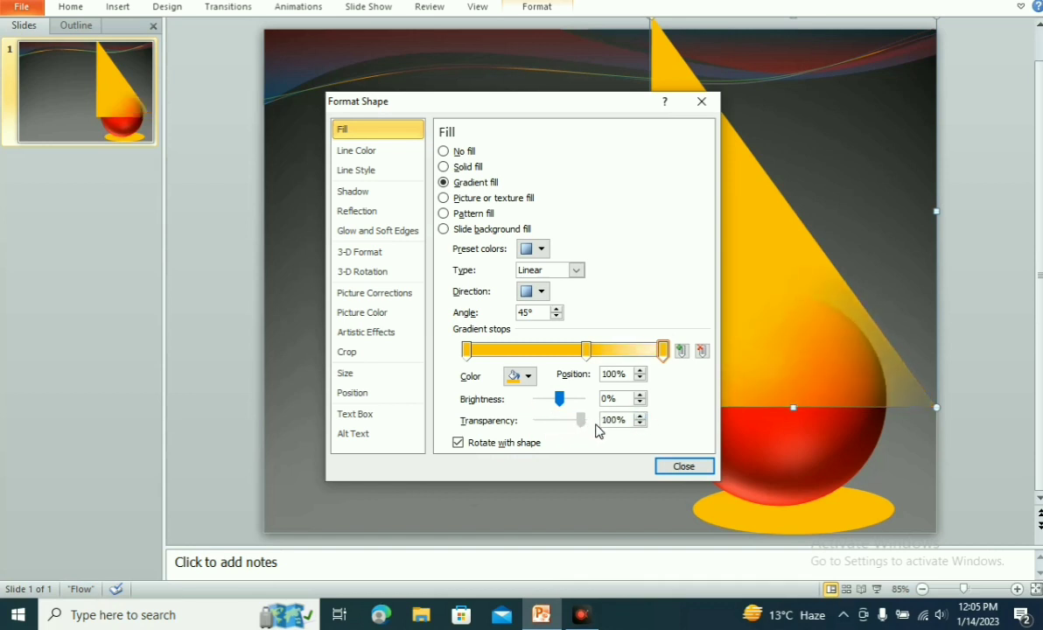
# Change the gradient direction to Linear Down.
pyautogui.rightClick(617, 432)
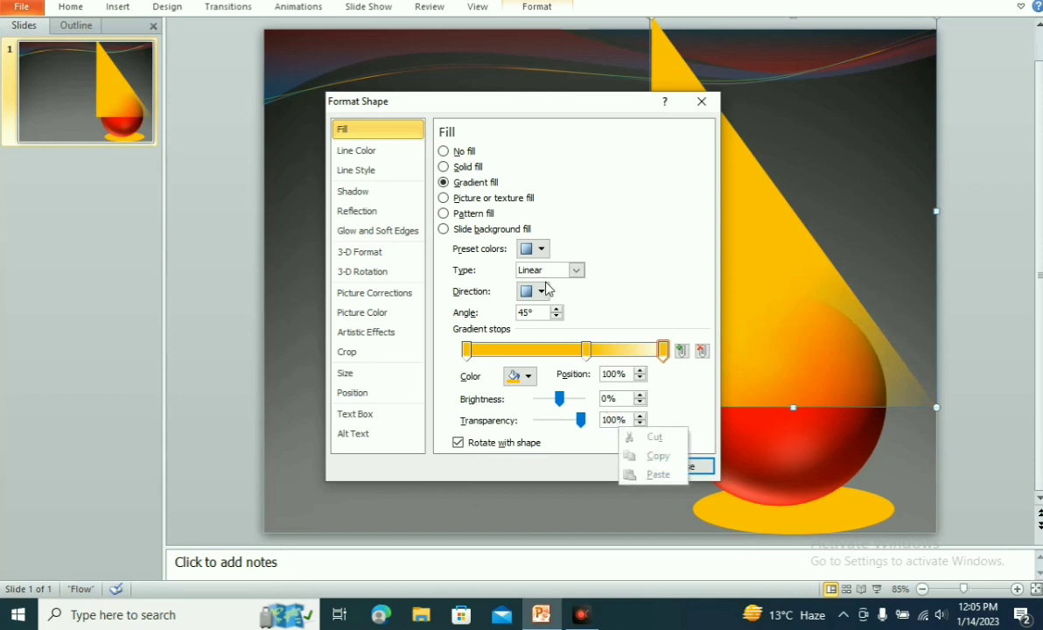
pyautogui.click(532, 292)
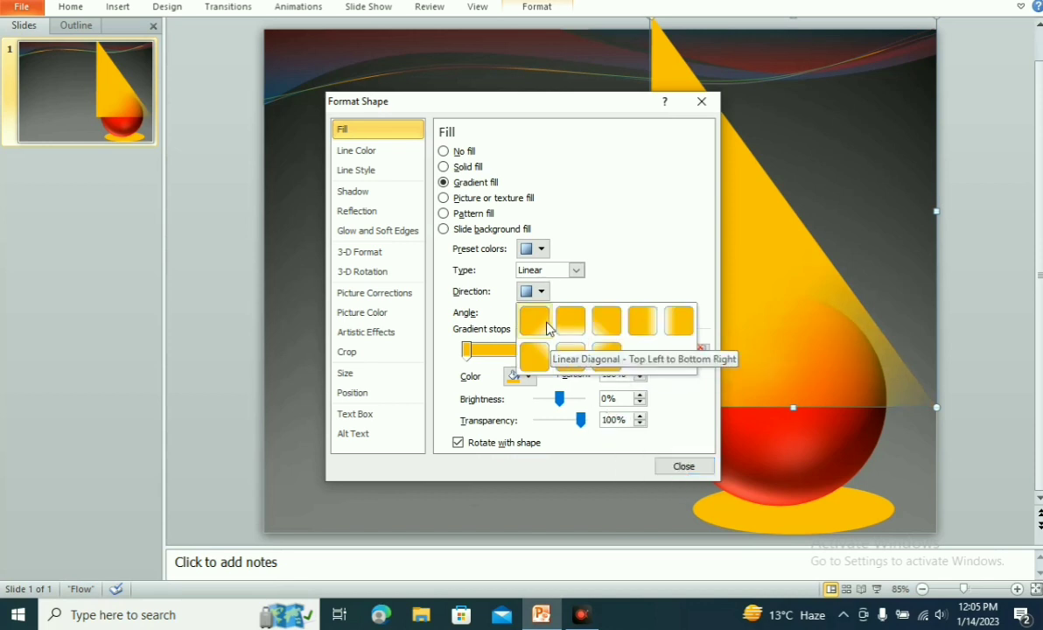
pyautogui.click(570, 323)
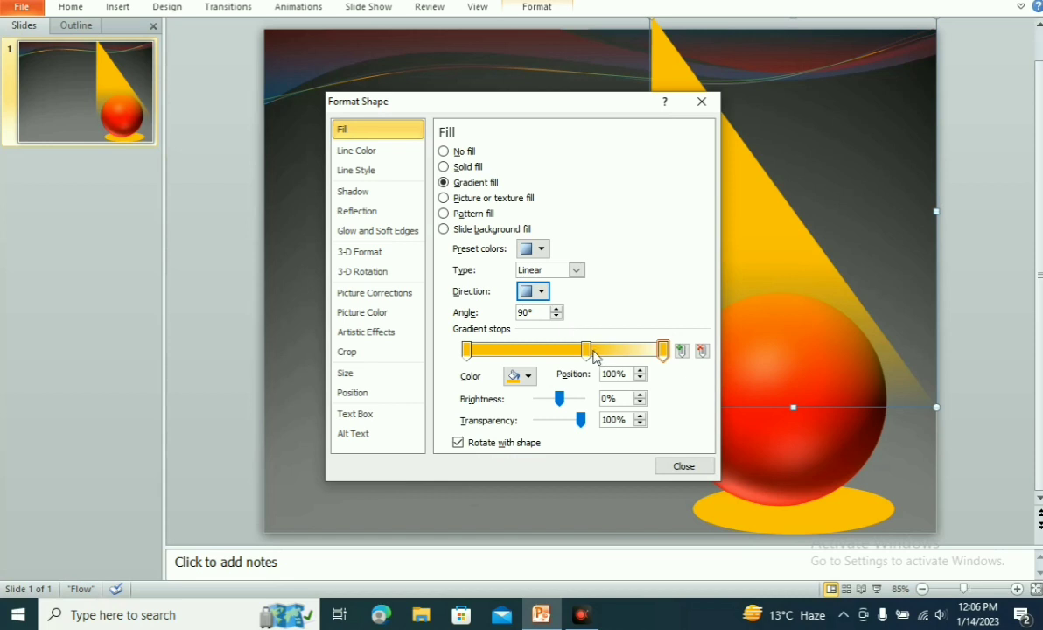
# Raise the middle stop's transparency to about 41% and close Format Shape.
pyautogui.click(588, 351)
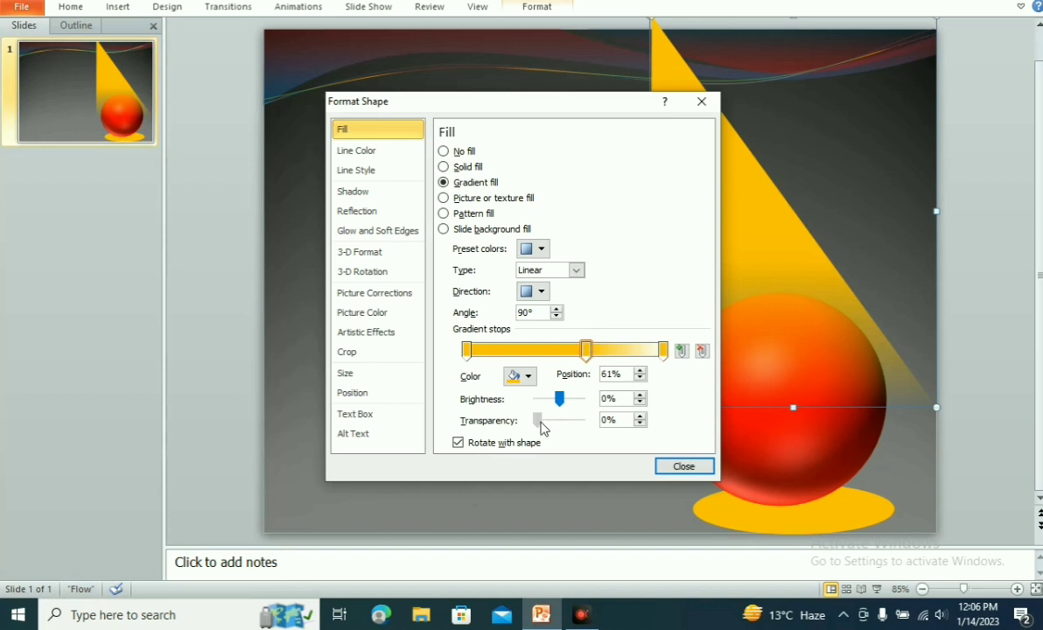
pyautogui.click(567, 423)
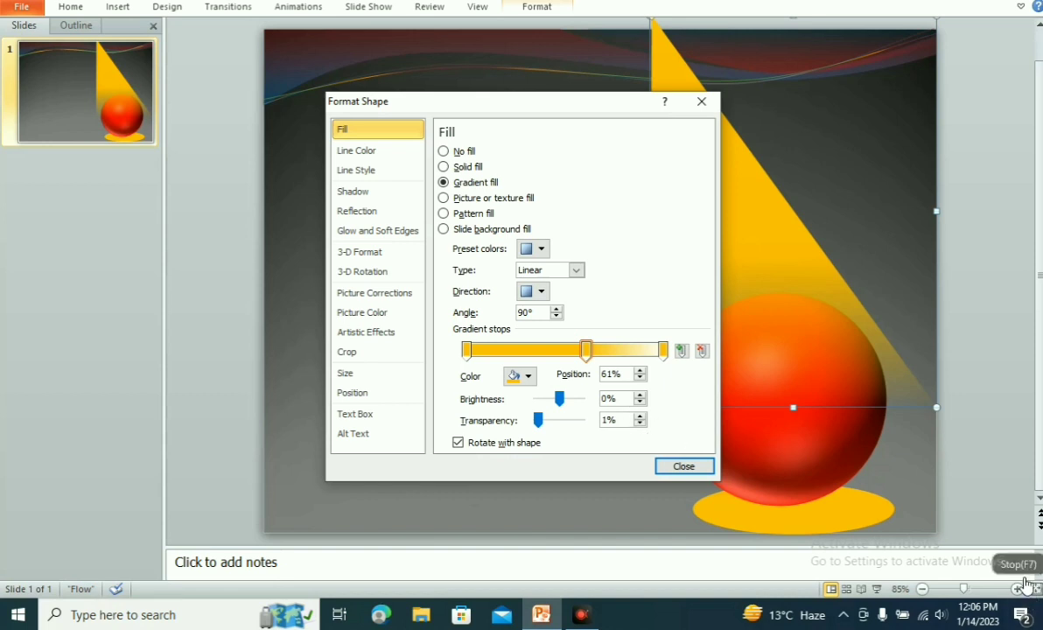
pyautogui.click(702, 351)
pyautogui.click(585, 350)
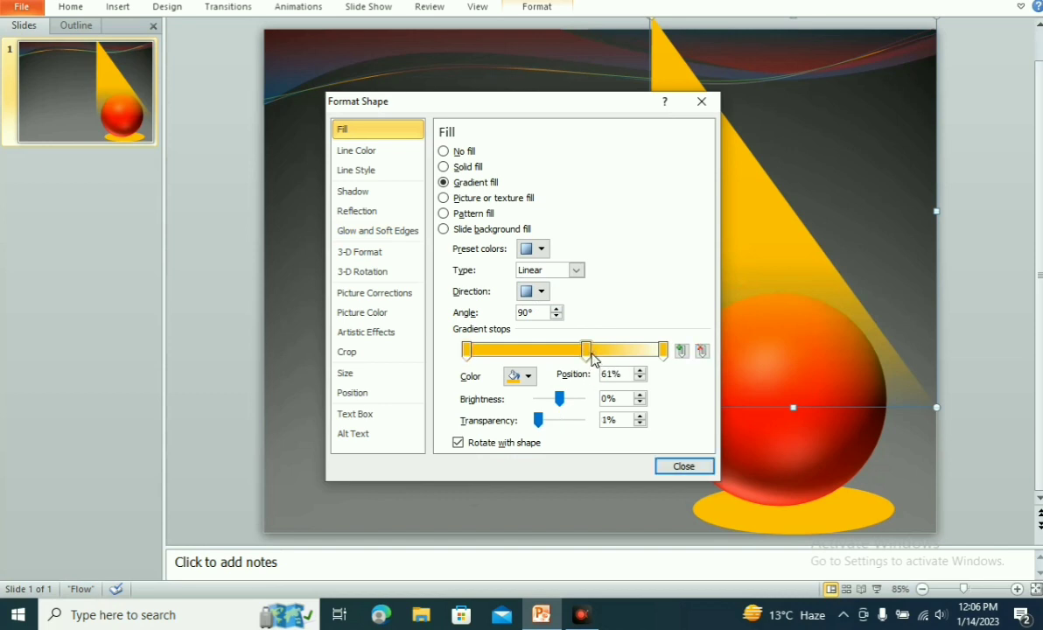
pyautogui.click(574, 421)
pyautogui.click(573, 421)
pyautogui.click(573, 421)
pyautogui.click(574, 421)
pyautogui.click(572, 420)
pyautogui.click(574, 421)
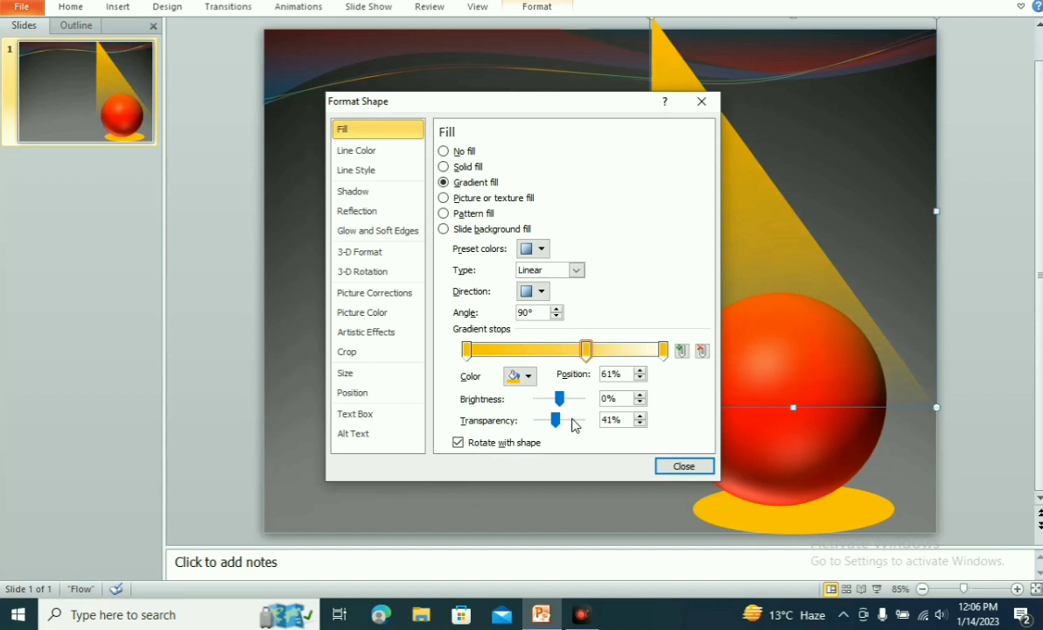
pyautogui.click(683, 466)
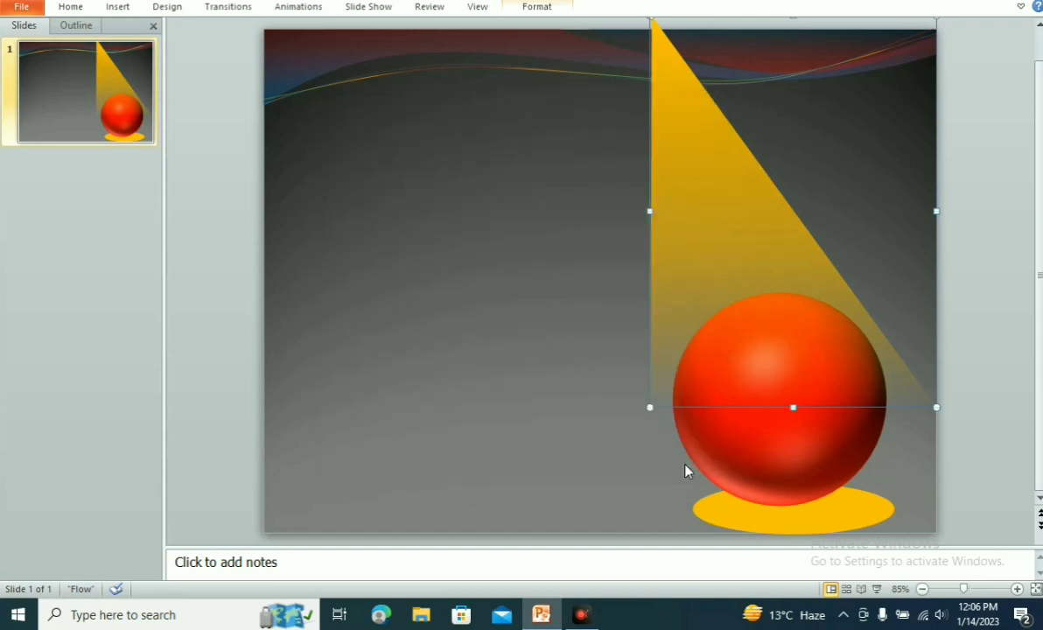
# Move the yellow ellipse, red sphere and light beam to the left side of the slide.
pyautogui.click(594, 427)
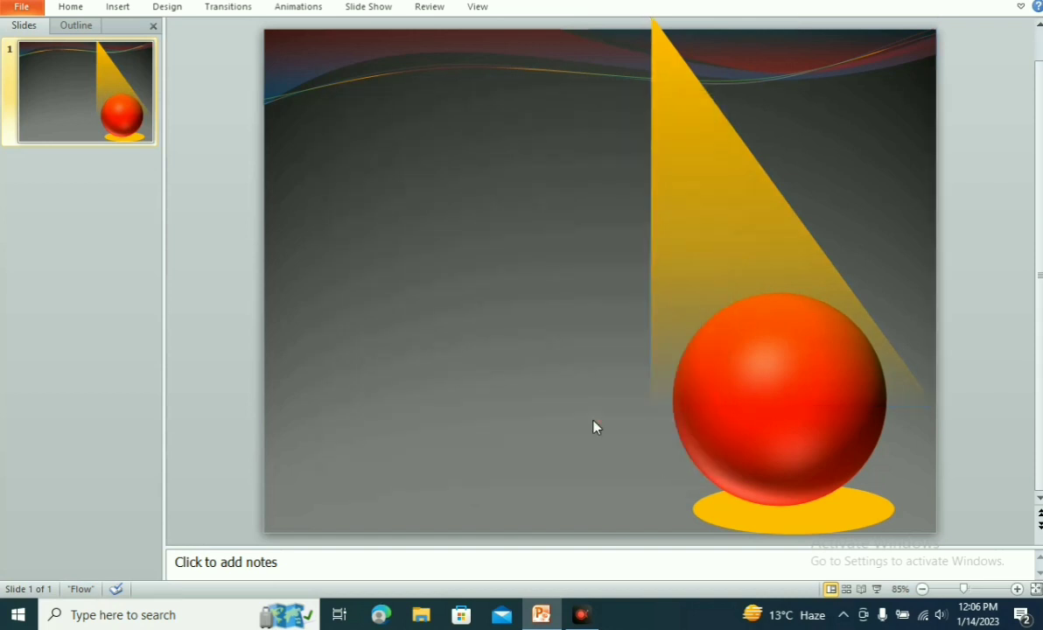
pyautogui.click(764, 436)
pyautogui.click(770, 513)
pyautogui.moveTo(768, 515); pyautogui.dragTo(357, 499)
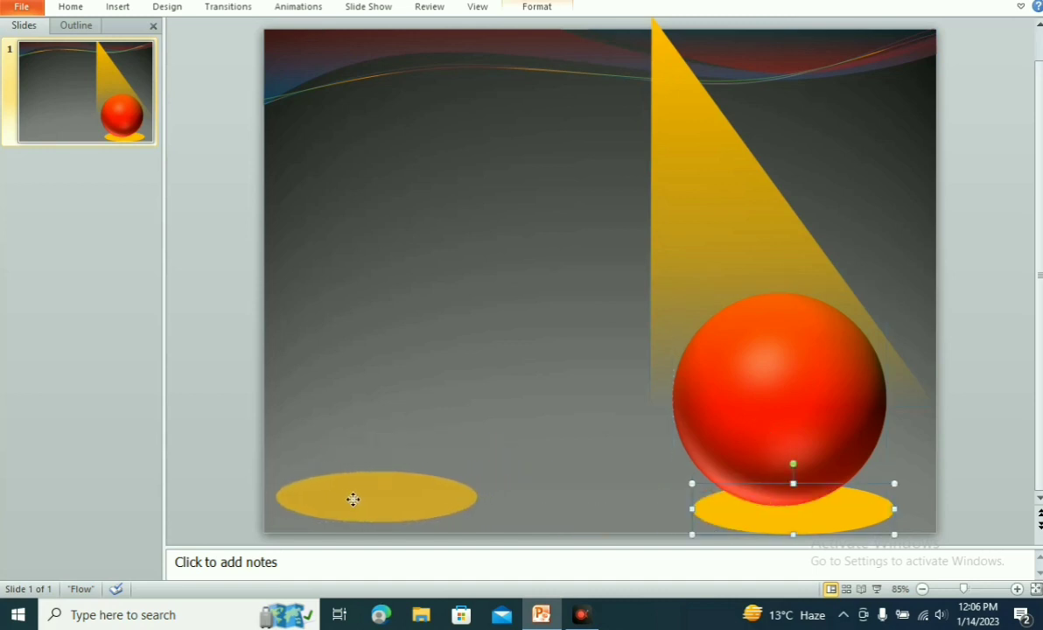
pyautogui.moveTo(354, 499); pyautogui.dragTo(353, 498)
pyautogui.click(783, 424)
pyautogui.moveTo(783, 424)
pyautogui.mouseDown()
pyautogui.moveTo(386, 402)
pyautogui.moveTo(385, 411)
pyautogui.mouseUp()
pyautogui.moveTo(721, 281); pyautogui.dragTo(333, 223)
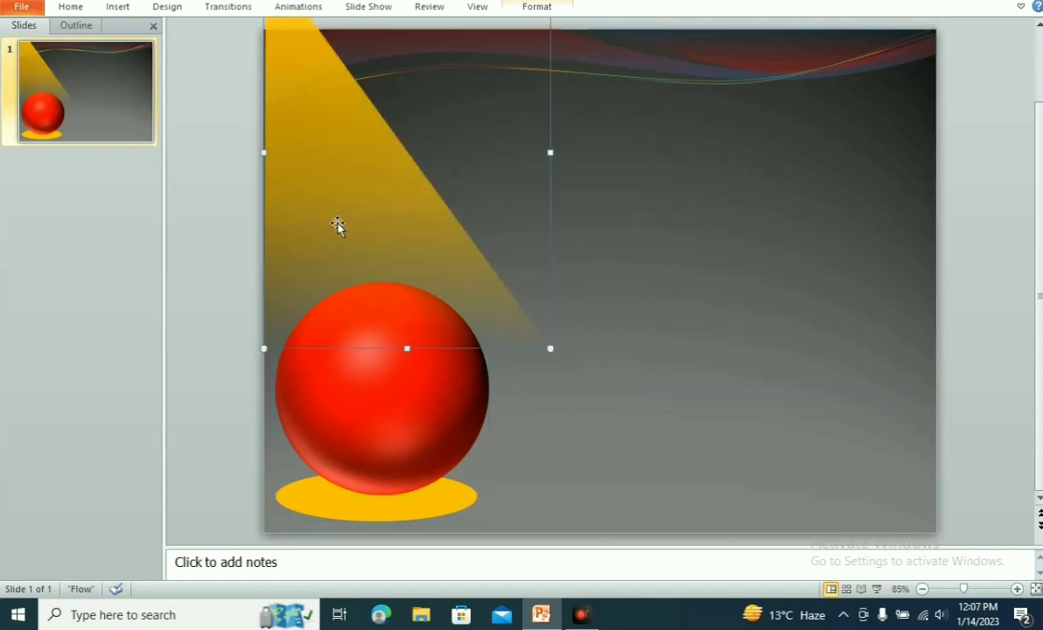
# Widen the yellow ellipse, then undo the resize with Ctrl+Z.
pyautogui.click(636, 283)
pyautogui.click(372, 420)
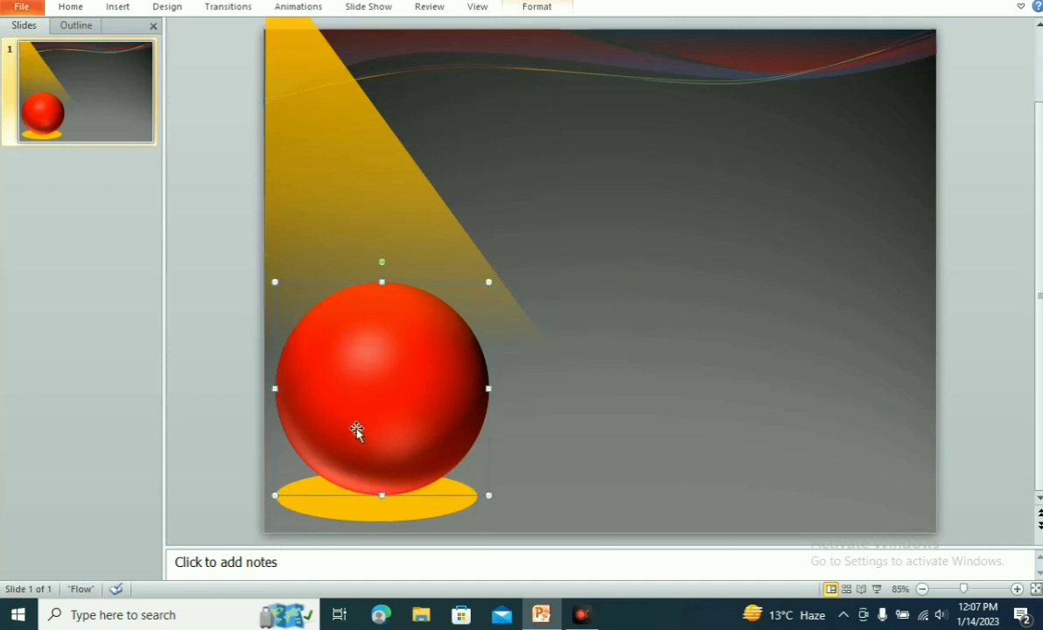
pyautogui.click(401, 520)
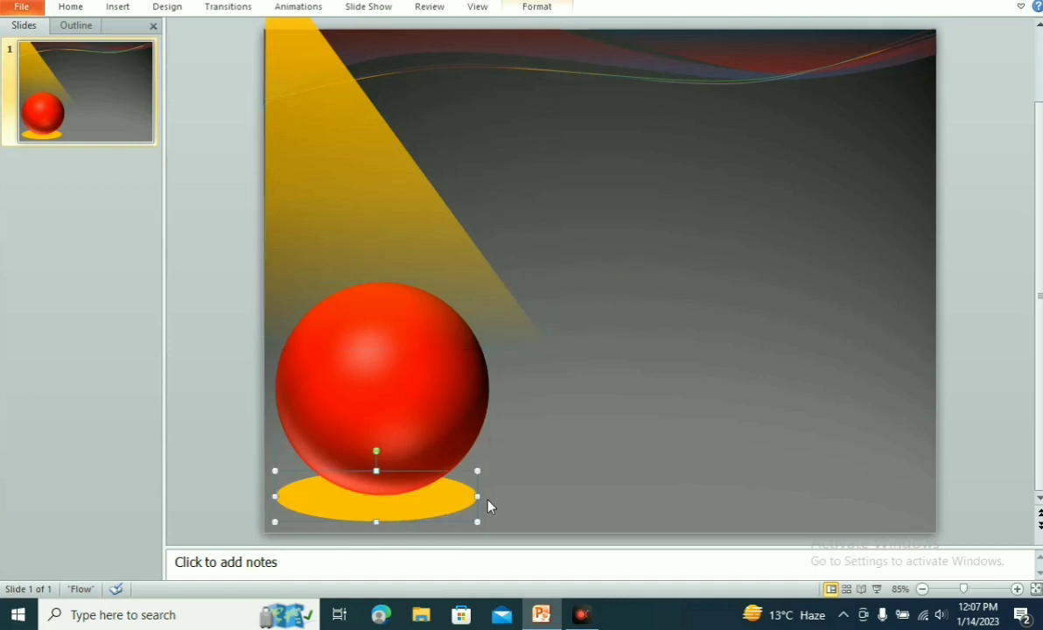
pyautogui.moveTo(477, 496); pyautogui.dragTo(511, 495)
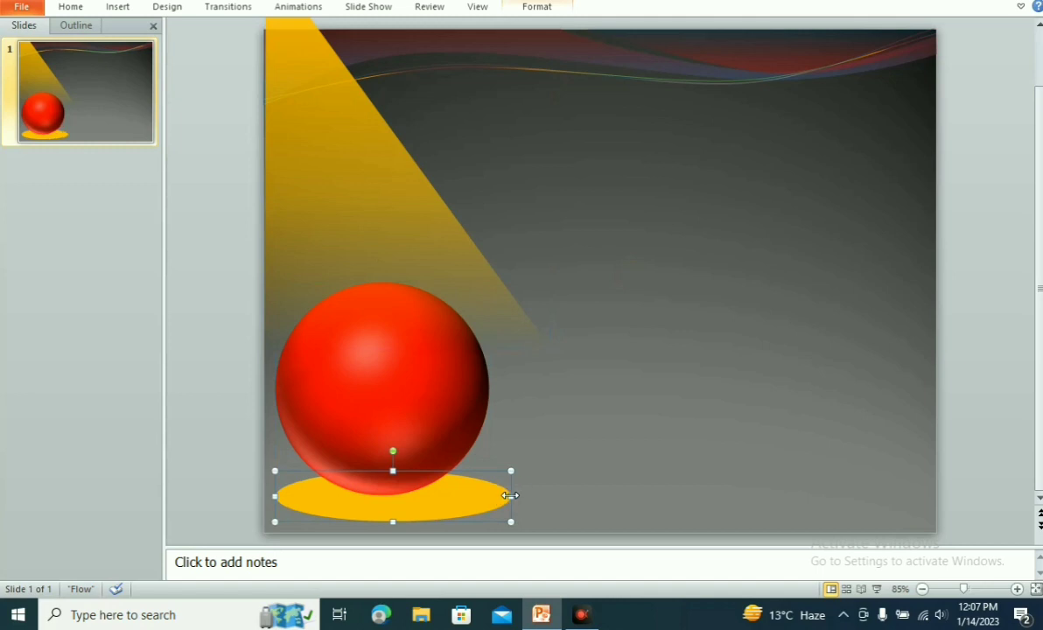
pyautogui.click(382, 424)
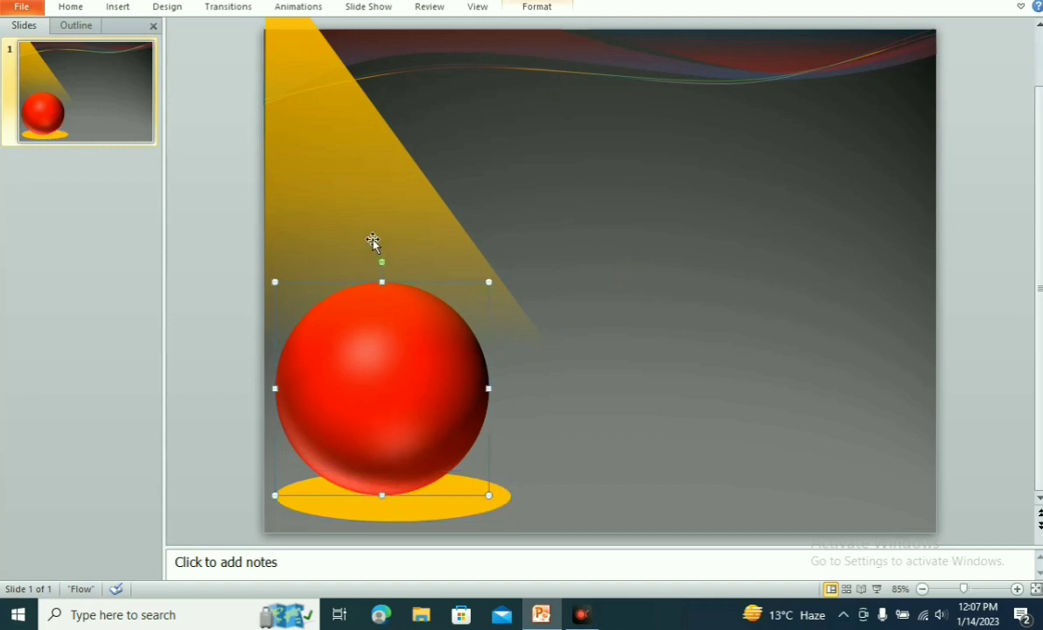
pyautogui.hotkey('ctrl', 'z')
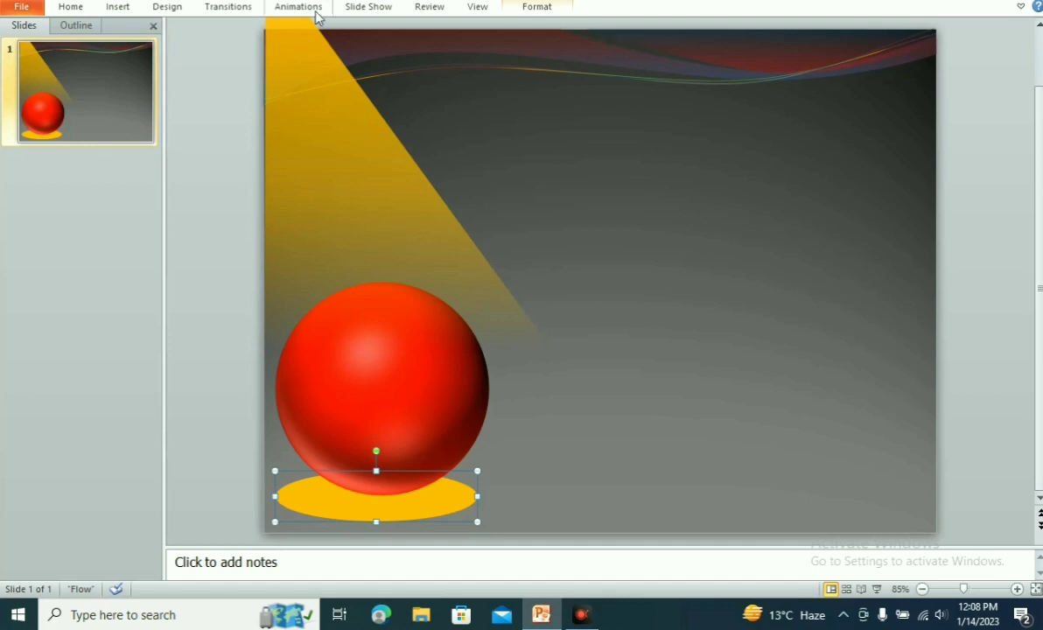
# Give the yellow ellipse and the red ball Fly In entrances from the top.
pyautogui.click(299, 7)
pyautogui.click(280, 44)
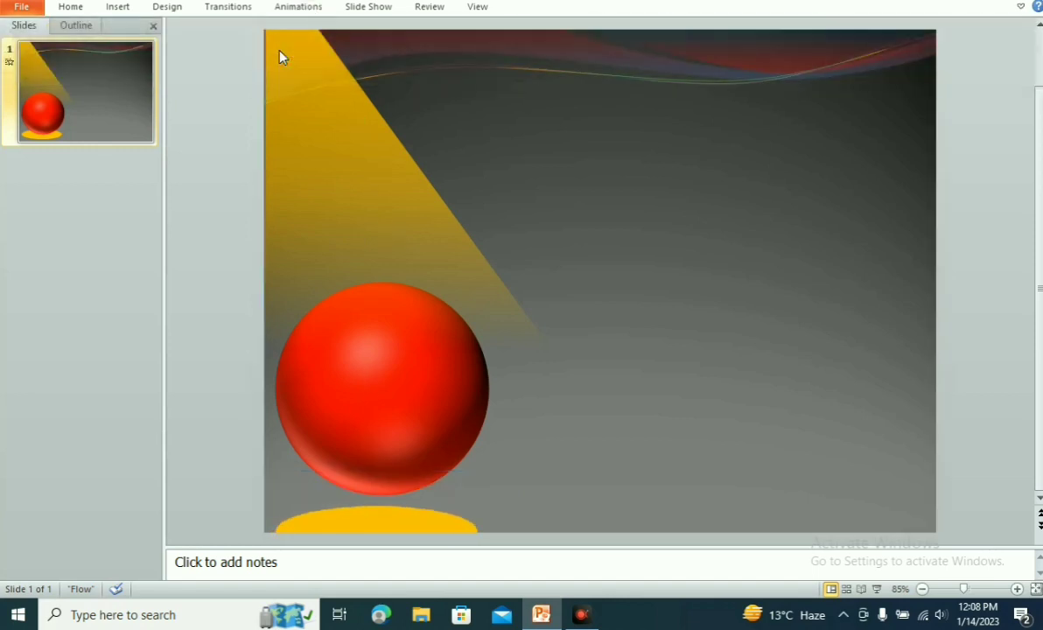
pyautogui.click(299, 7)
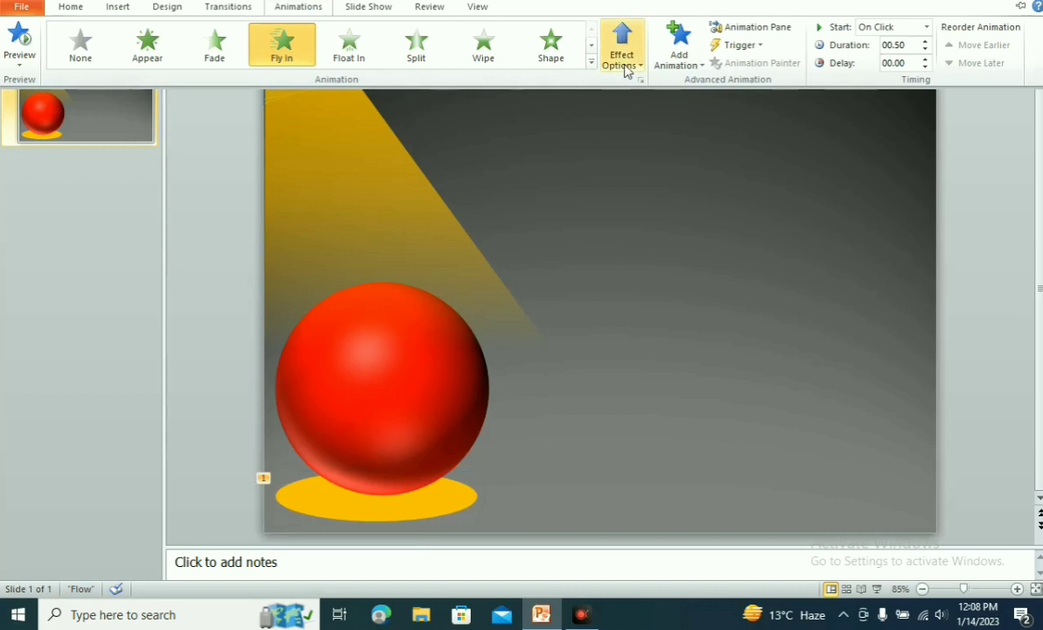
pyautogui.click(623, 68)
pyautogui.click(652, 253)
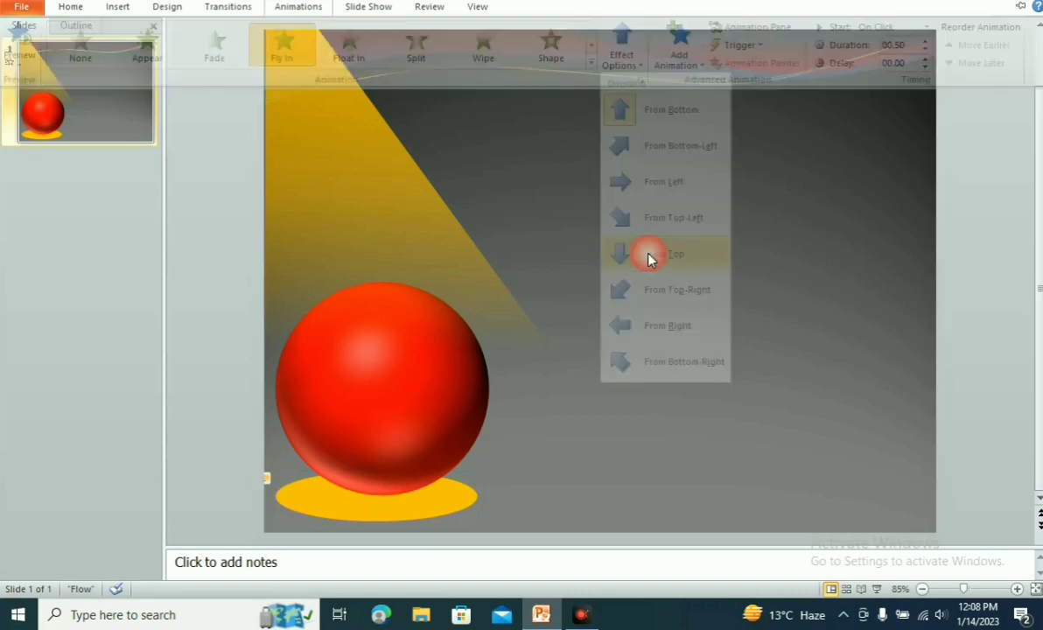
pyautogui.click(376, 373)
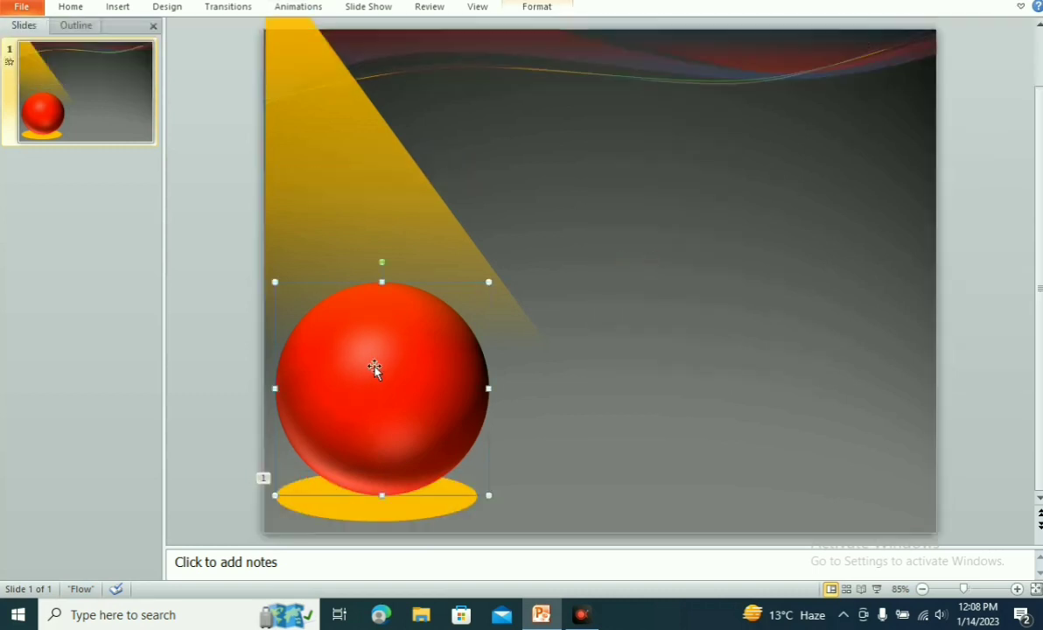
pyautogui.click(273, 8)
pyautogui.click(278, 48)
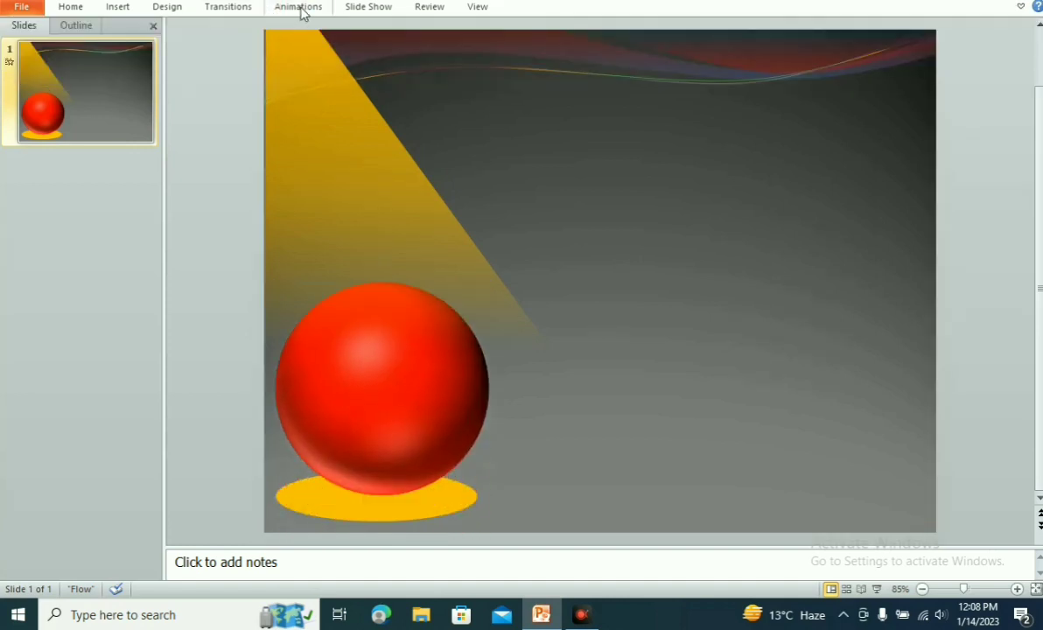
pyautogui.click(299, 7)
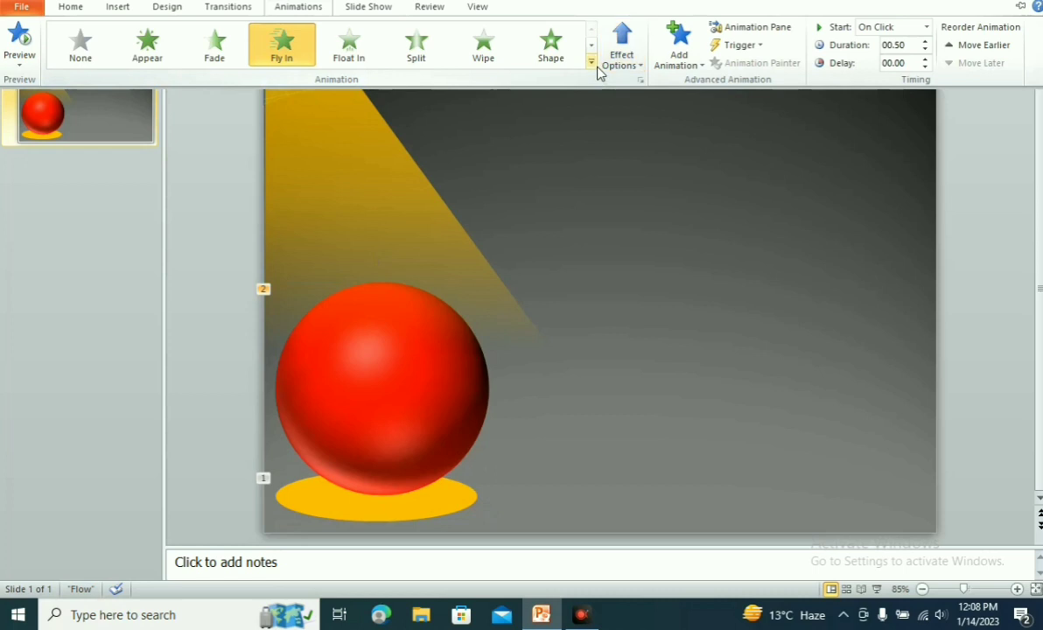
pyautogui.click(621, 55)
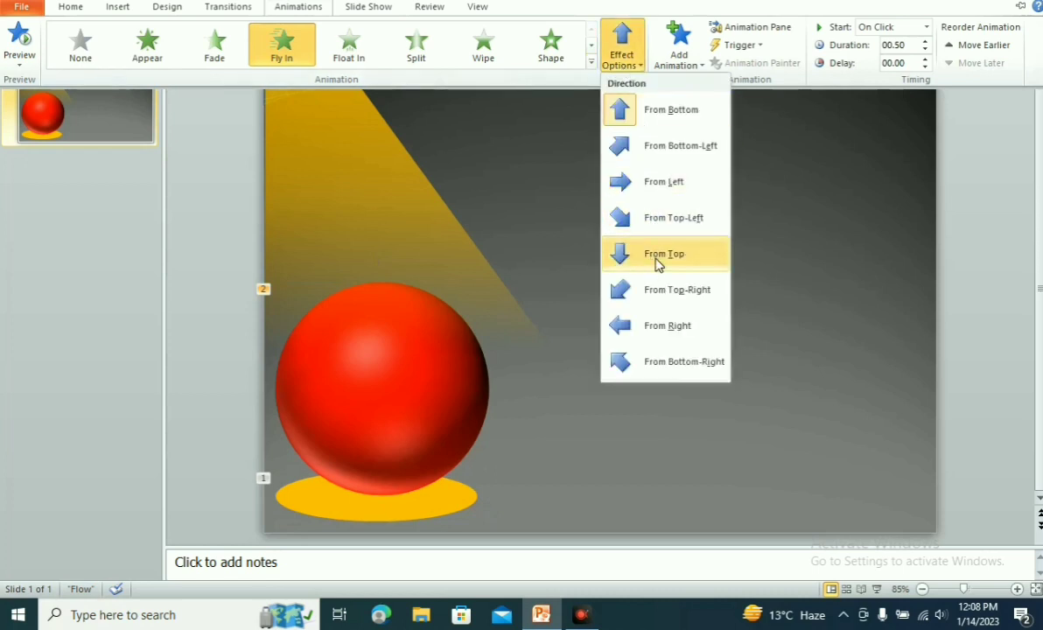
pyautogui.click(658, 255)
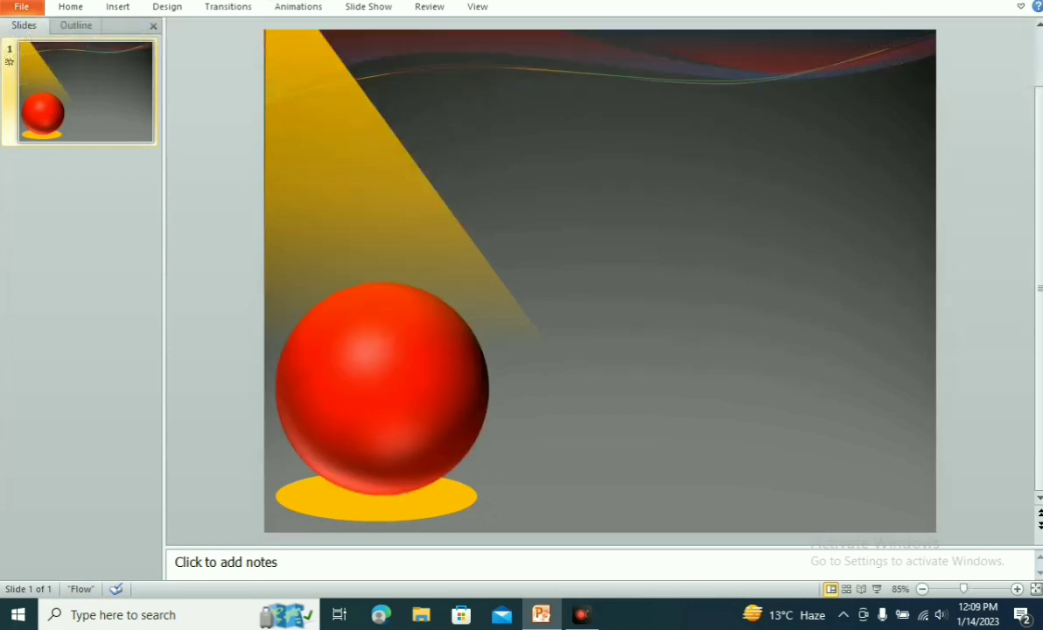
# Give the light beam a Fly In From Top entrance and preview the slide show.
pyautogui.click(297, 7)
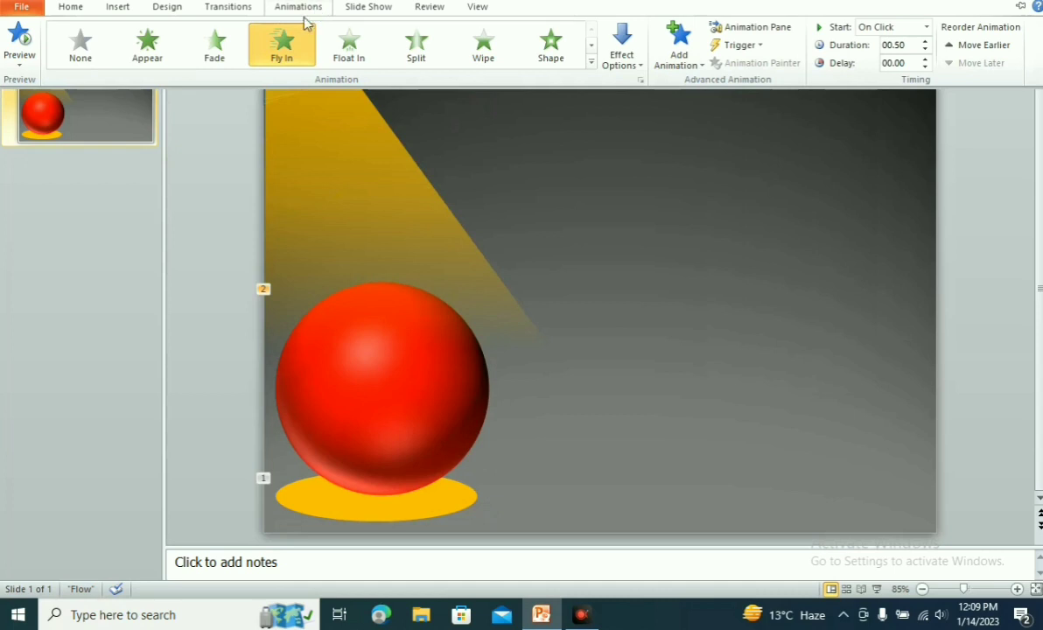
pyautogui.click(309, 167)
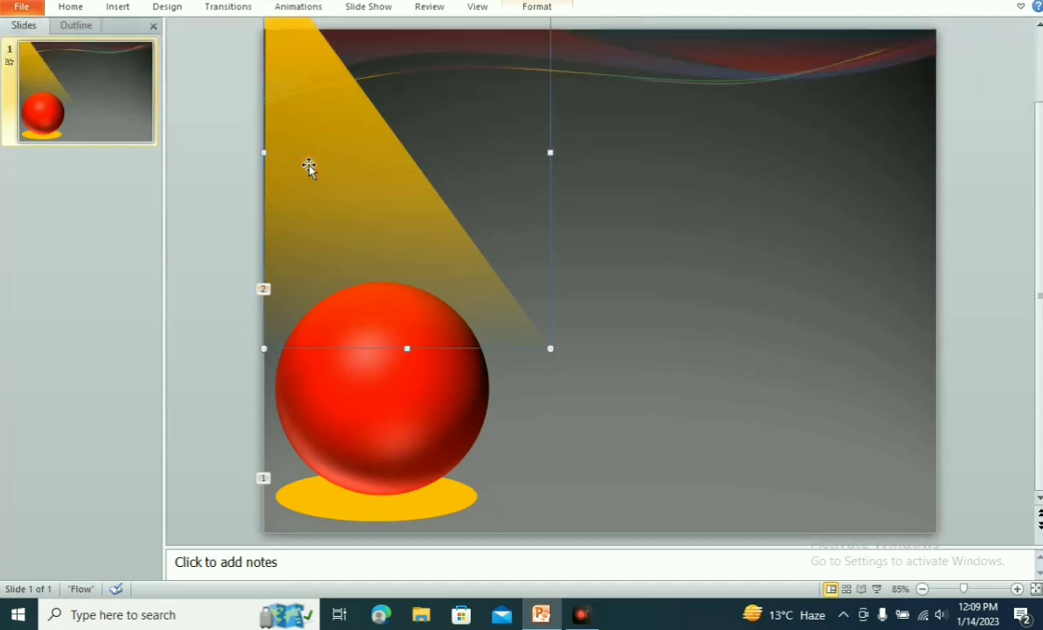
pyautogui.click(281, 9)
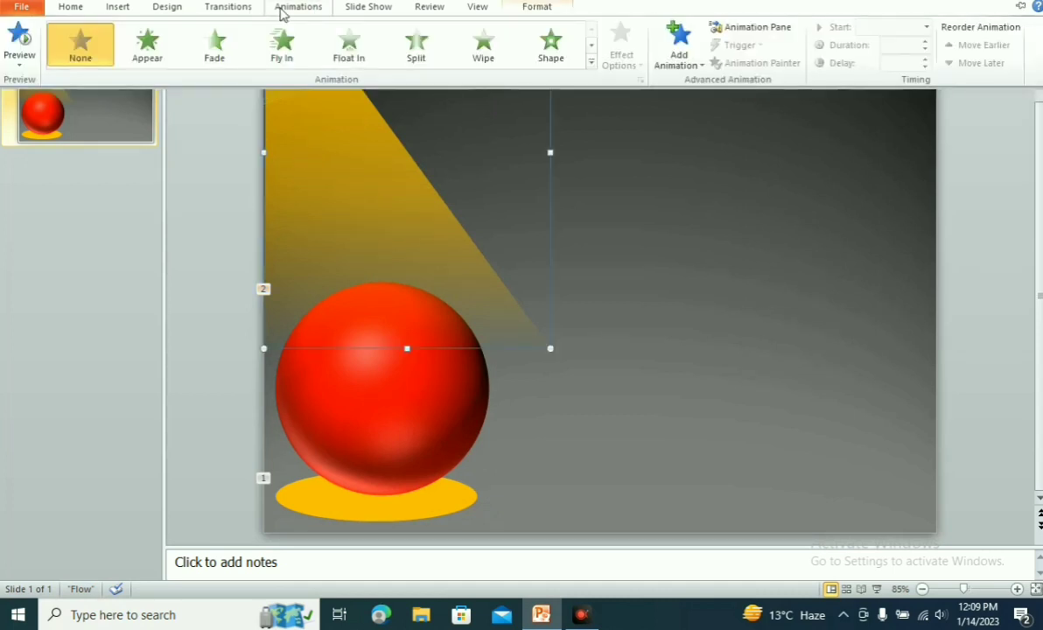
pyautogui.click(273, 66)
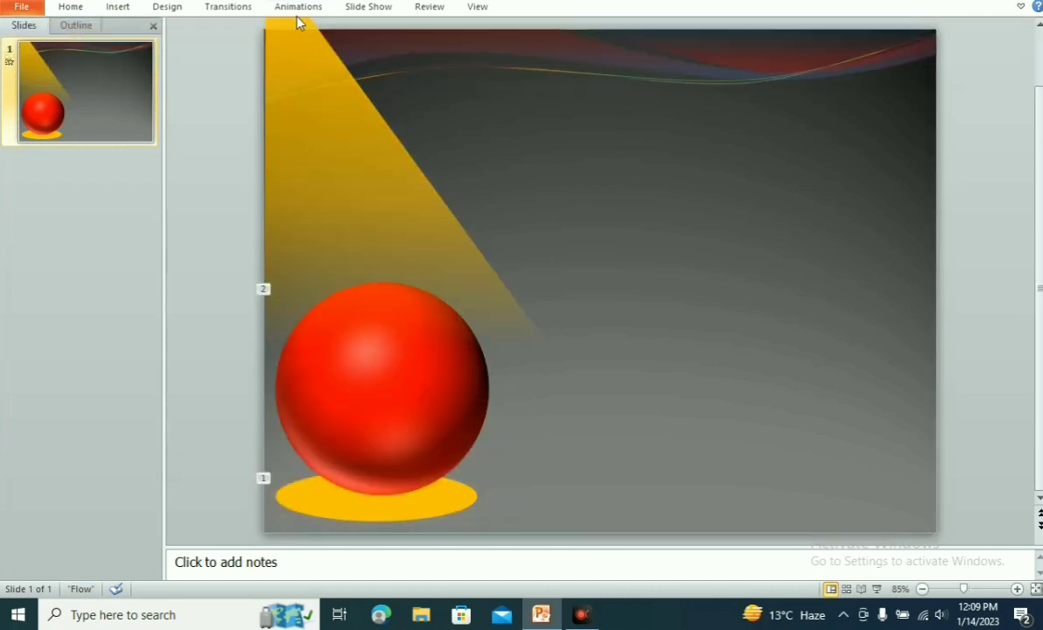
pyautogui.click(297, 9)
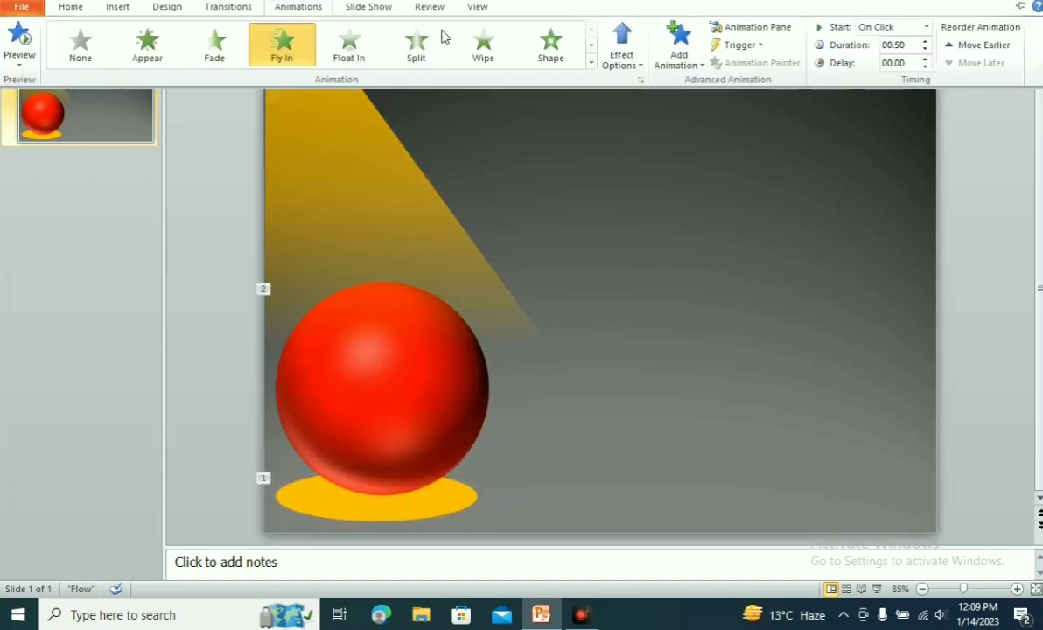
pyautogui.click(625, 58)
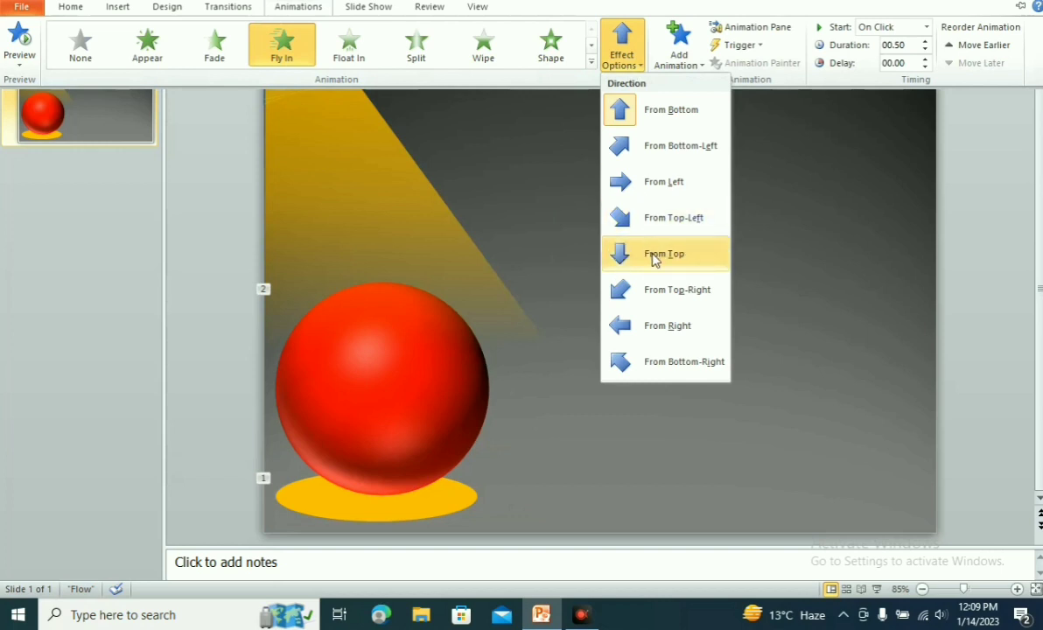
pyautogui.click(652, 253)
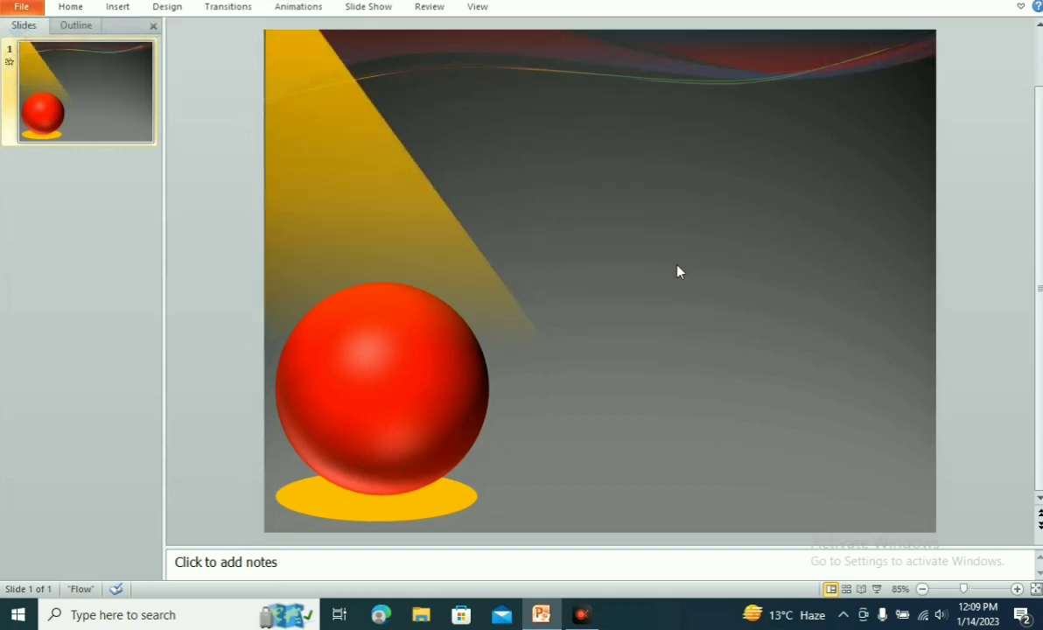
pyautogui.click(876, 589)
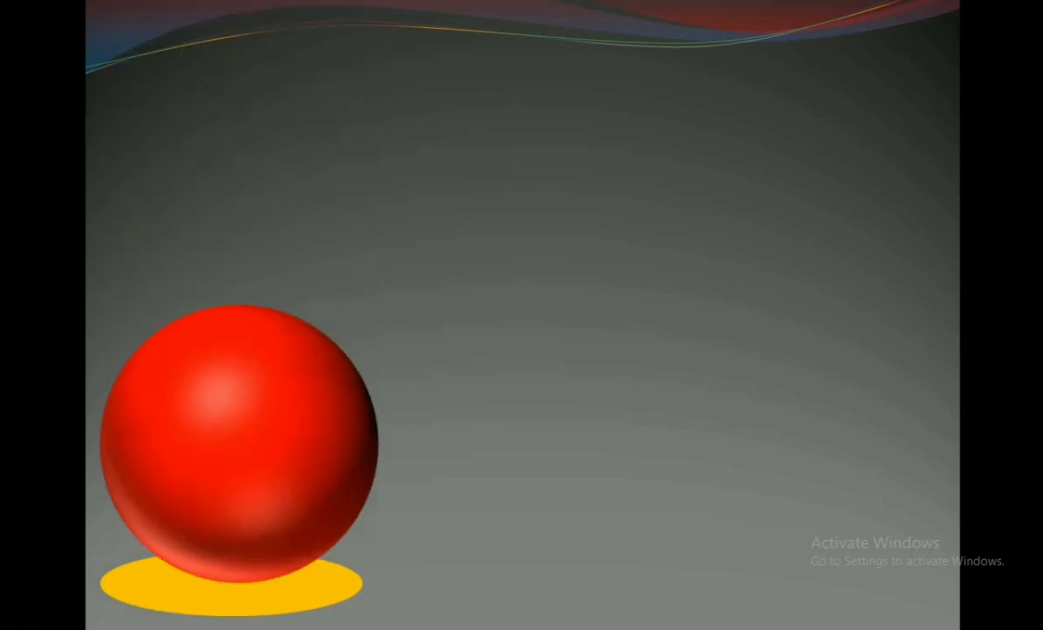
pyautogui.press('Escape')
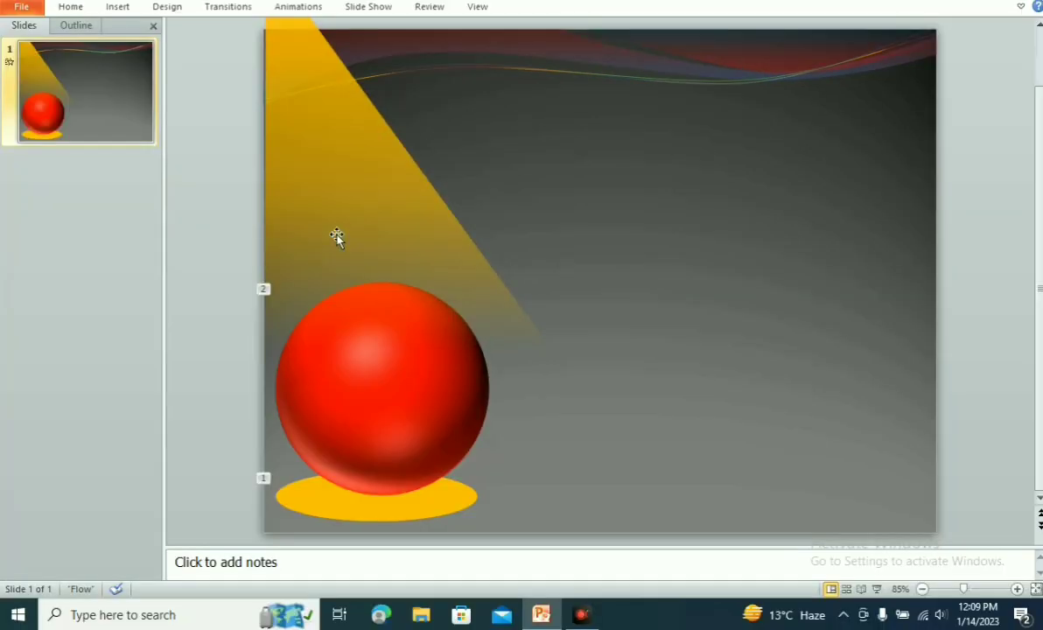
# Add a text box on the red sphere reading 'Group 2' and select its text.
pyautogui.click(119, 7)
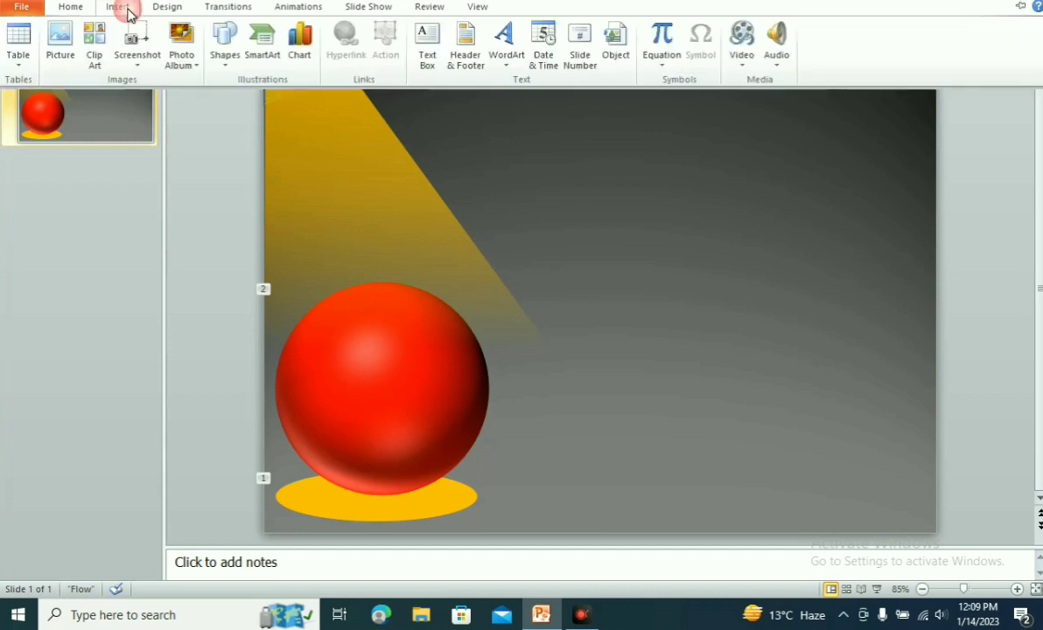
pyautogui.click(218, 68)
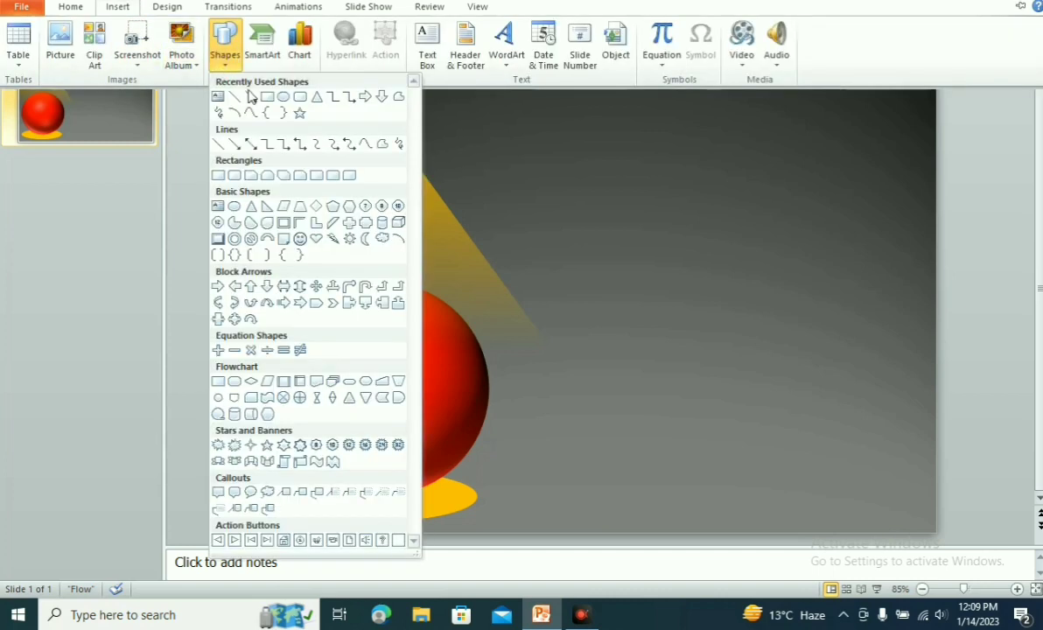
pyautogui.click(218, 96)
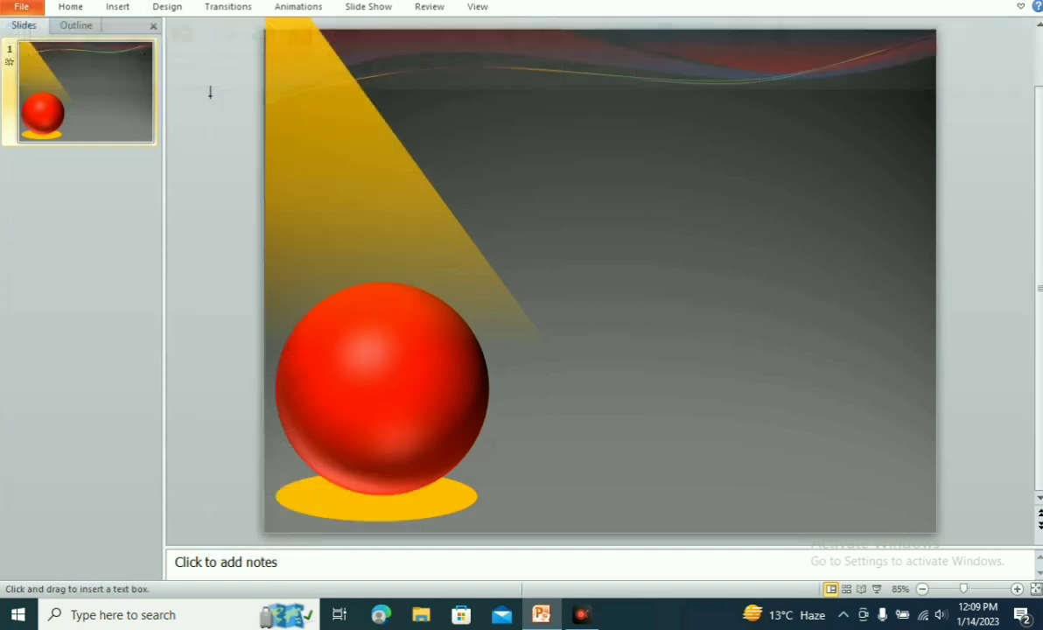
pyautogui.click(354, 386)
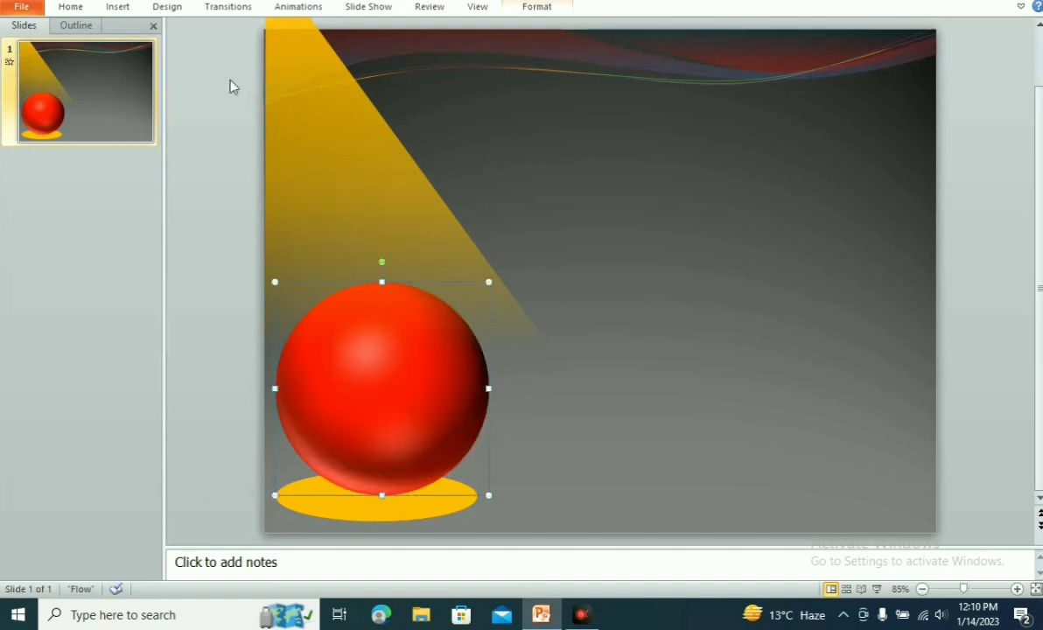
pyautogui.click(120, 8)
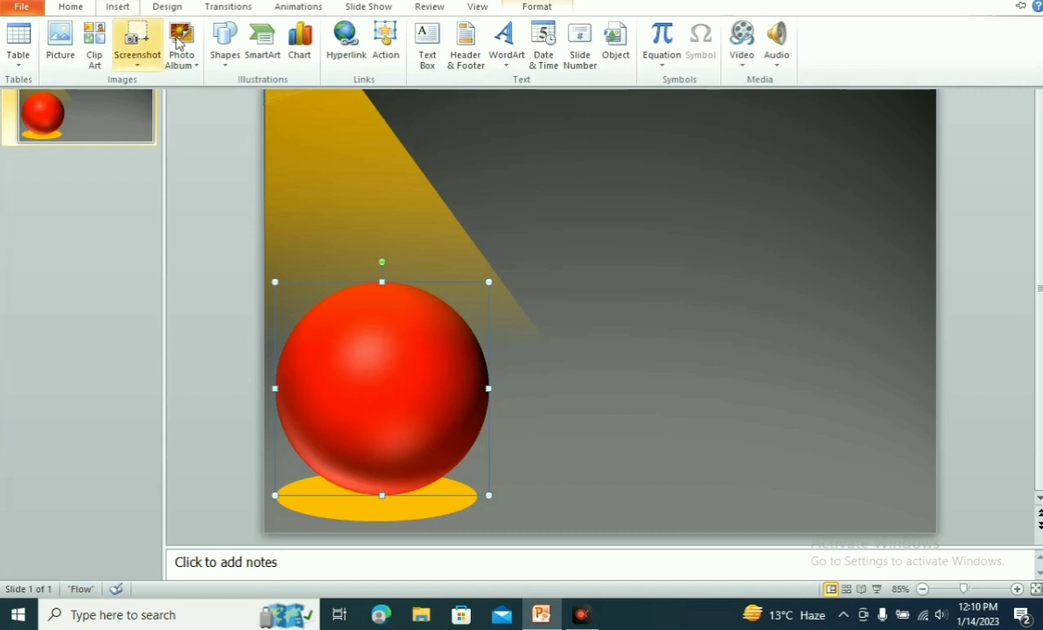
pyautogui.click(224, 63)
pyautogui.click(218, 98)
pyautogui.click(566, 305)
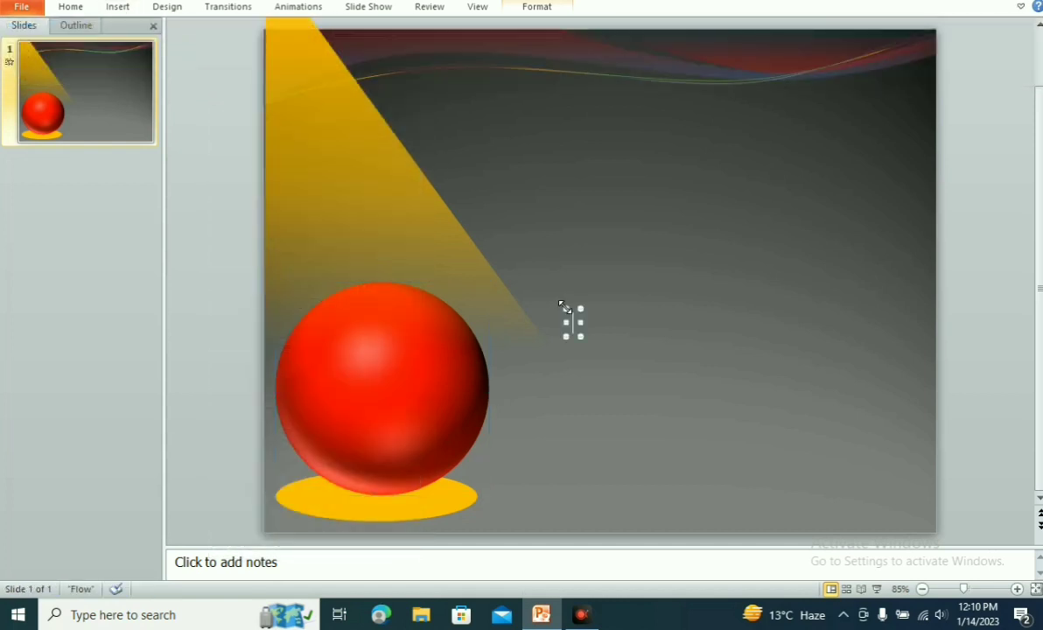
pyautogui.moveTo(573, 323); pyautogui.dragTo(340, 362)
pyautogui.write('Group')
pyautogui.write(' 2')
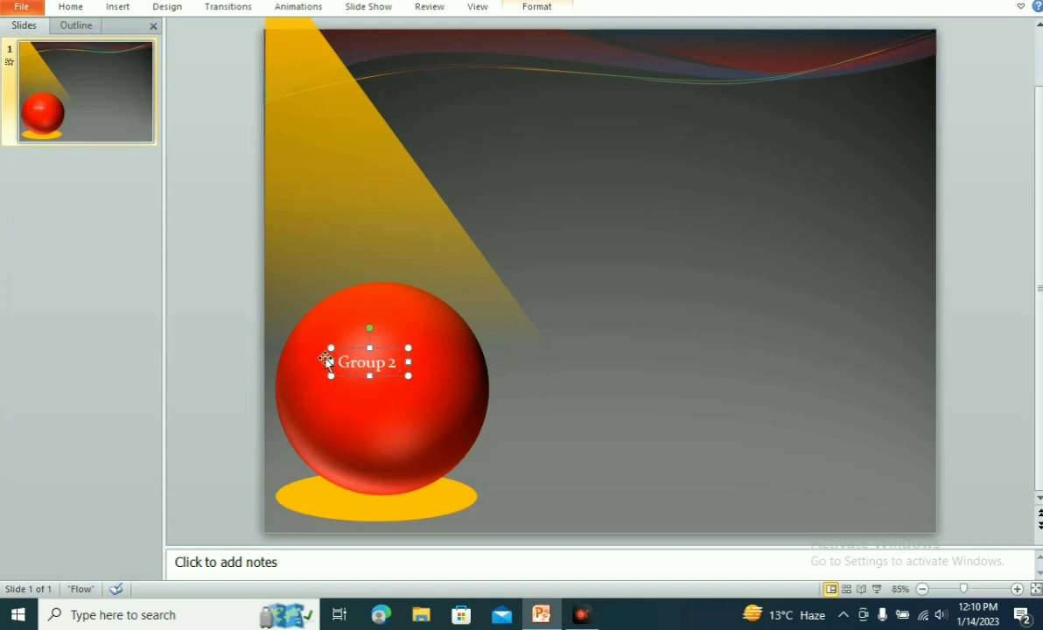
pyautogui.tripleClick(375, 361)
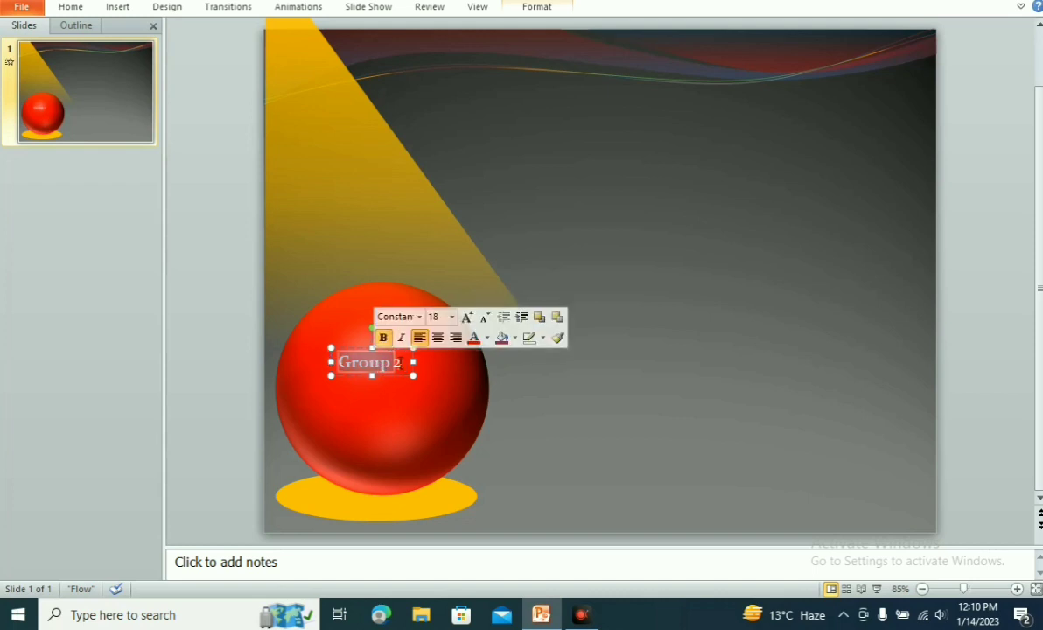
# Bold the '2' and set both '2' and 'Group' in Arial Black.
pyautogui.doubleClick(398, 361)
pyautogui.click(407, 340)
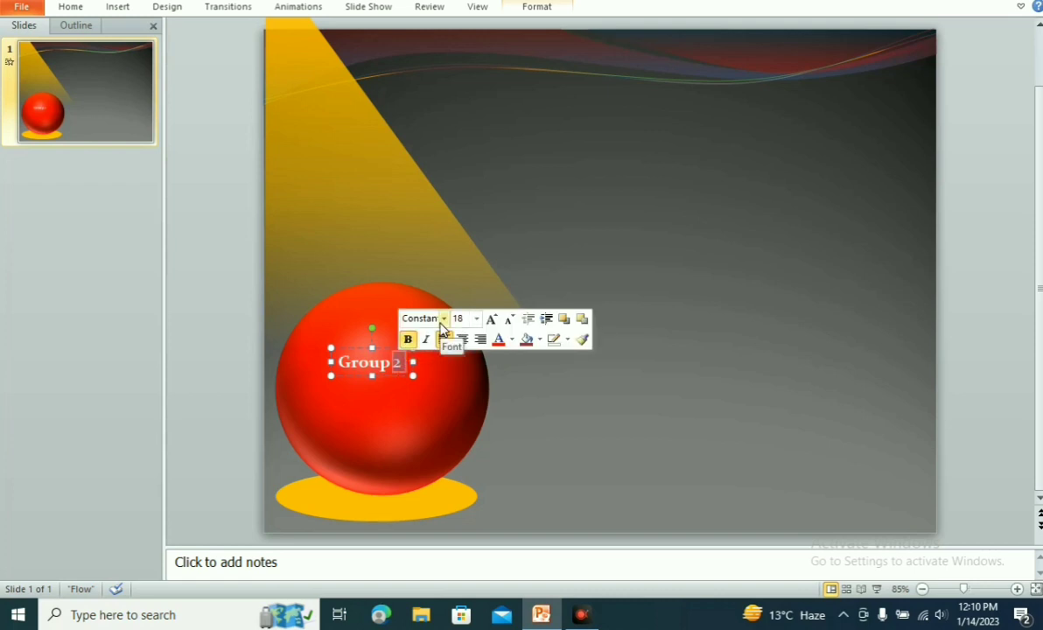
pyautogui.click(443, 321)
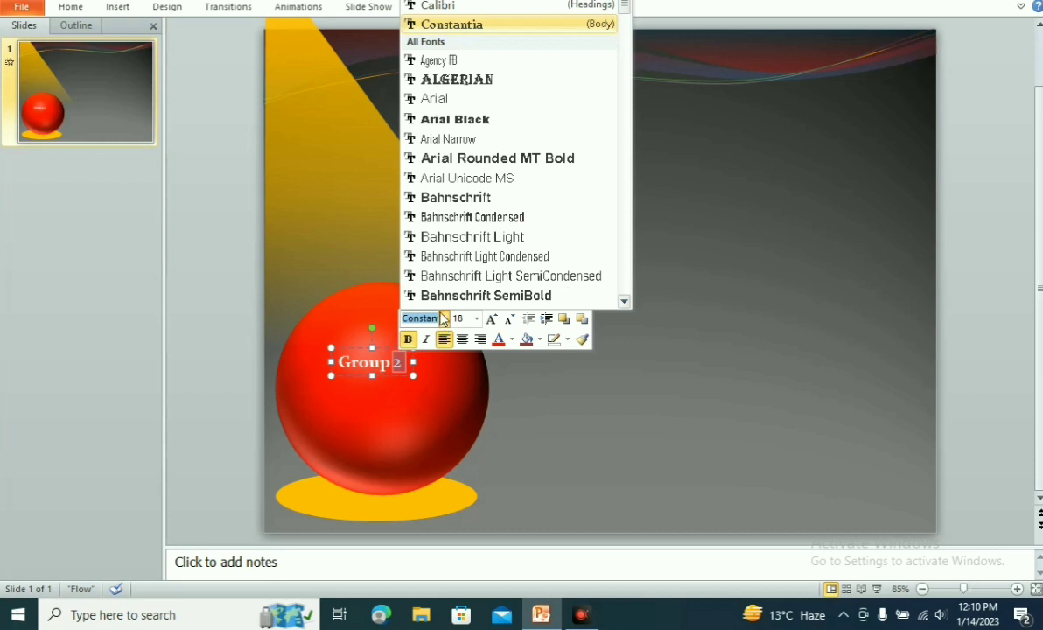
pyautogui.click(484, 121)
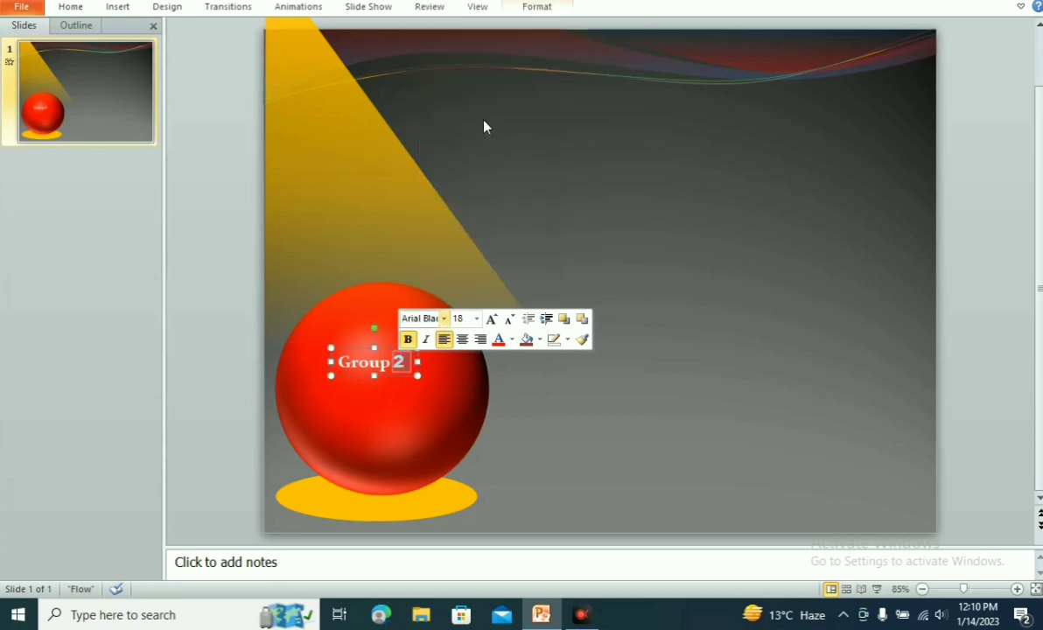
pyautogui.doubleClick(368, 362)
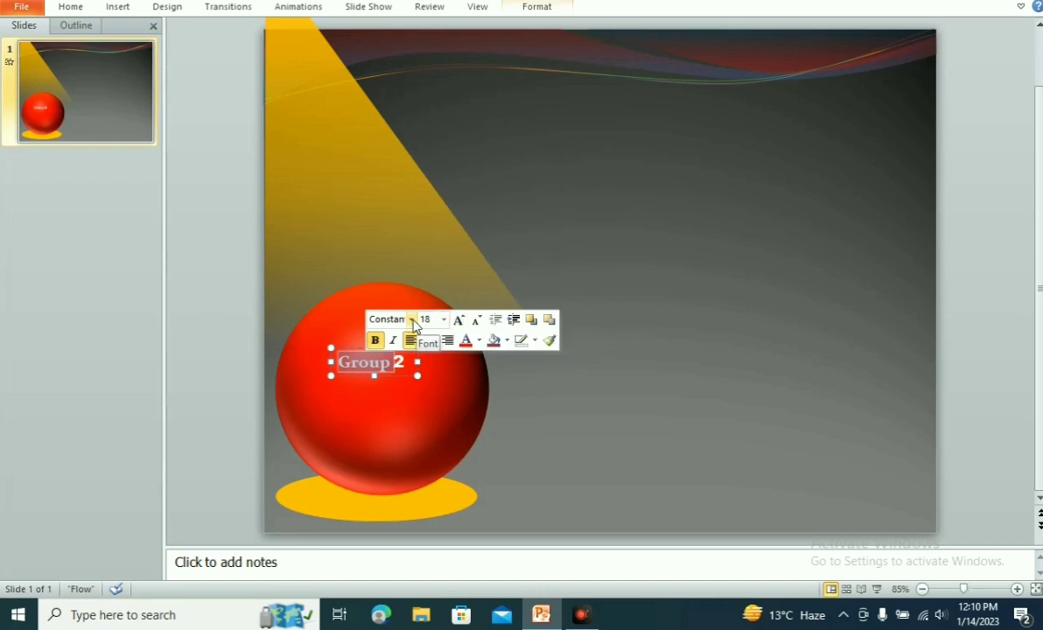
pyautogui.click(410, 320)
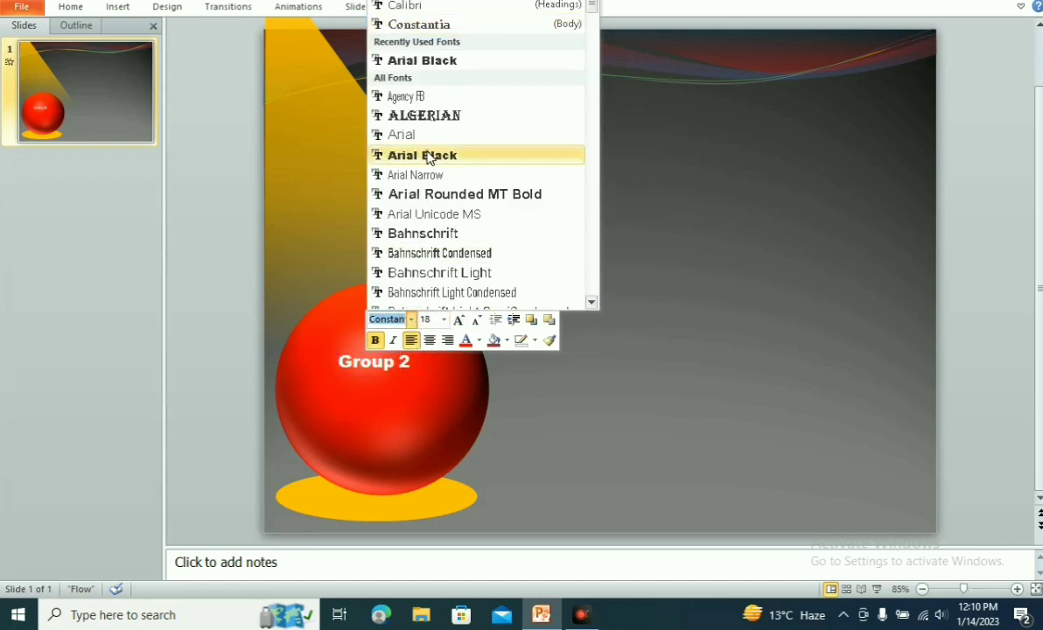
pyautogui.click(427, 156)
pyautogui.click(565, 196)
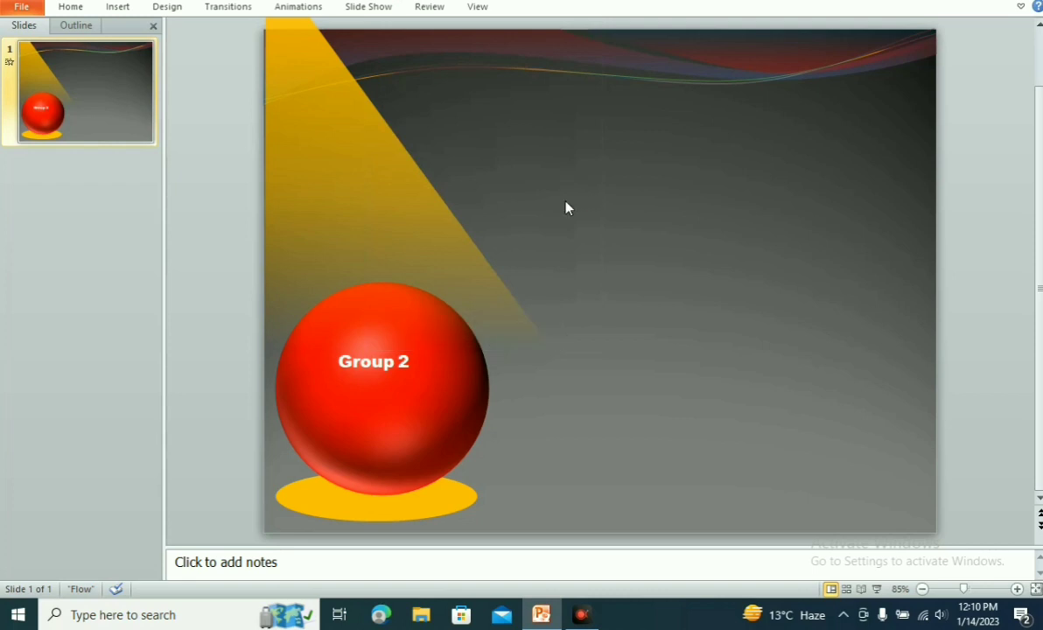
pyautogui.press('Tab')
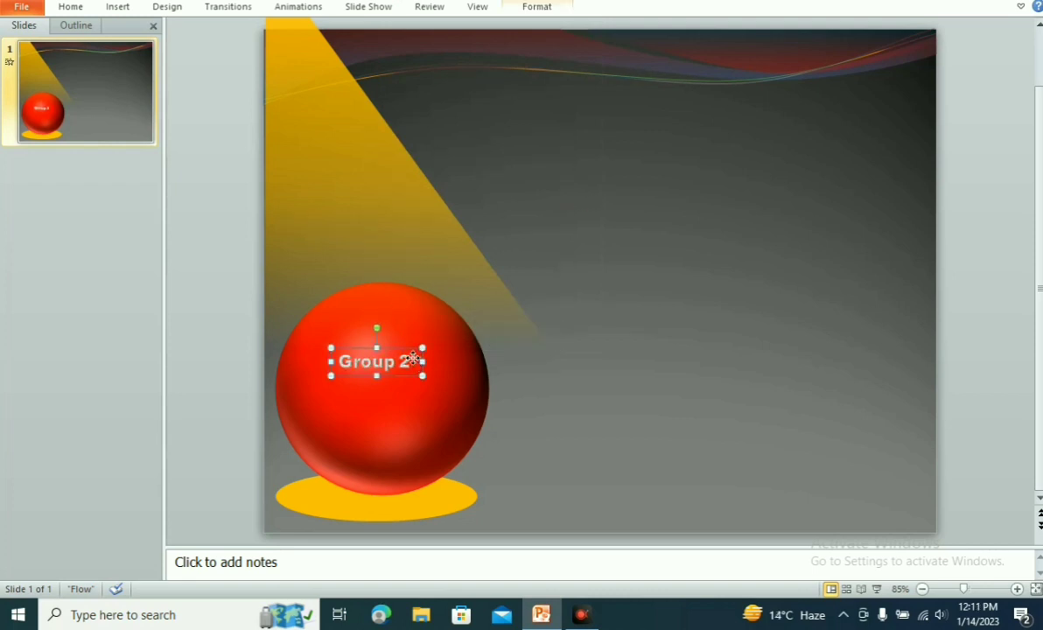
# Widen the label box and grow the 'Group 2' text to 36 pt.
pyautogui.moveTo(422, 361); pyautogui.dragTo(440, 362)
pyautogui.tripleClick(373, 360)
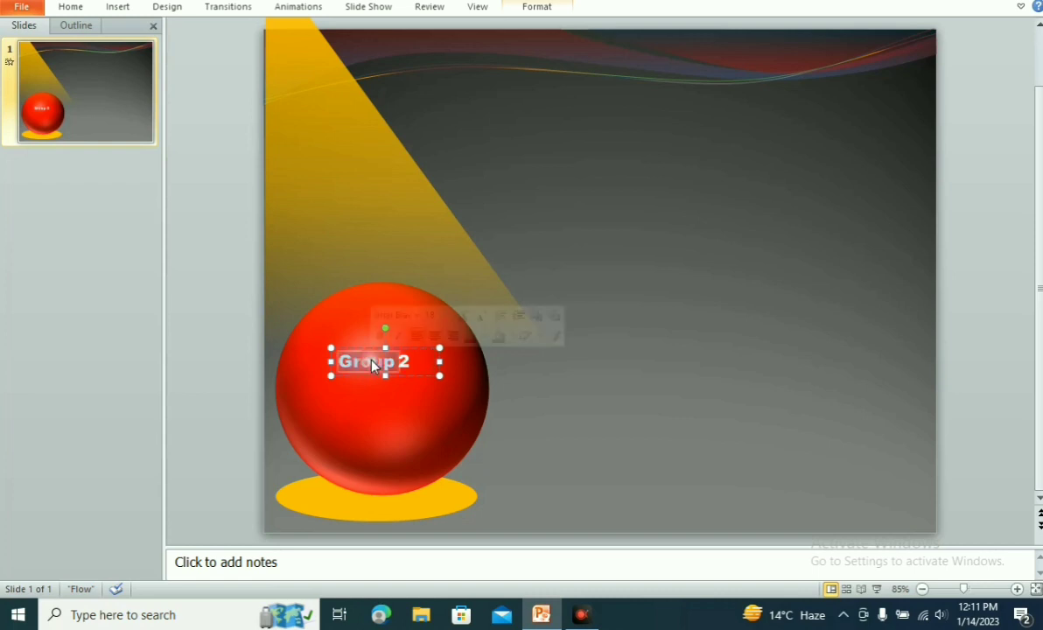
pyautogui.click(463, 315)
pyautogui.click(463, 315)
pyautogui.click(464, 315)
pyautogui.click(464, 315)
pyautogui.click(464, 315)
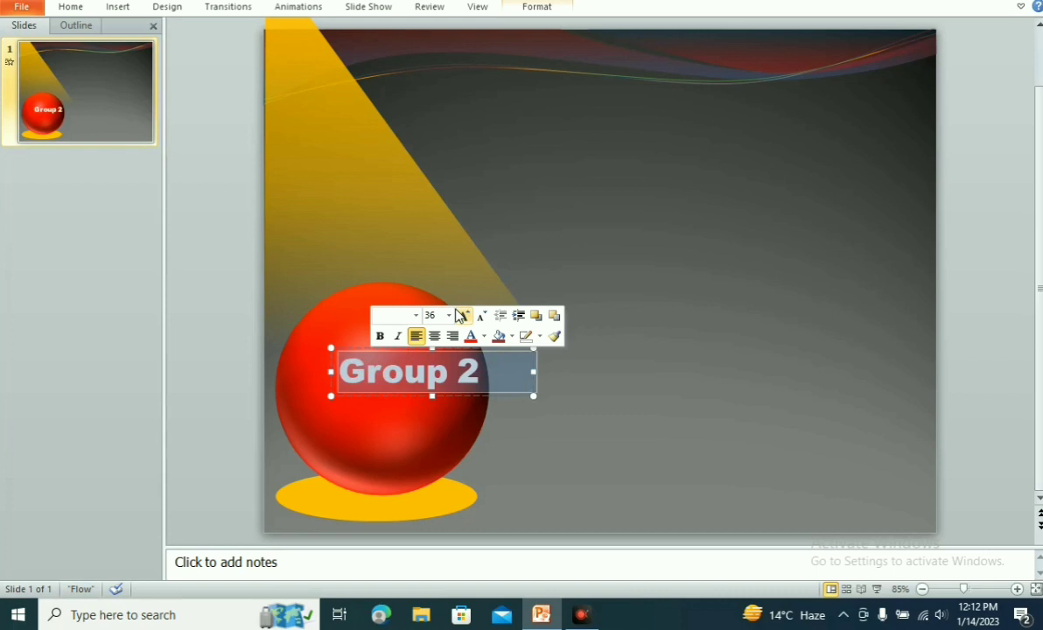
pyautogui.click(630, 277)
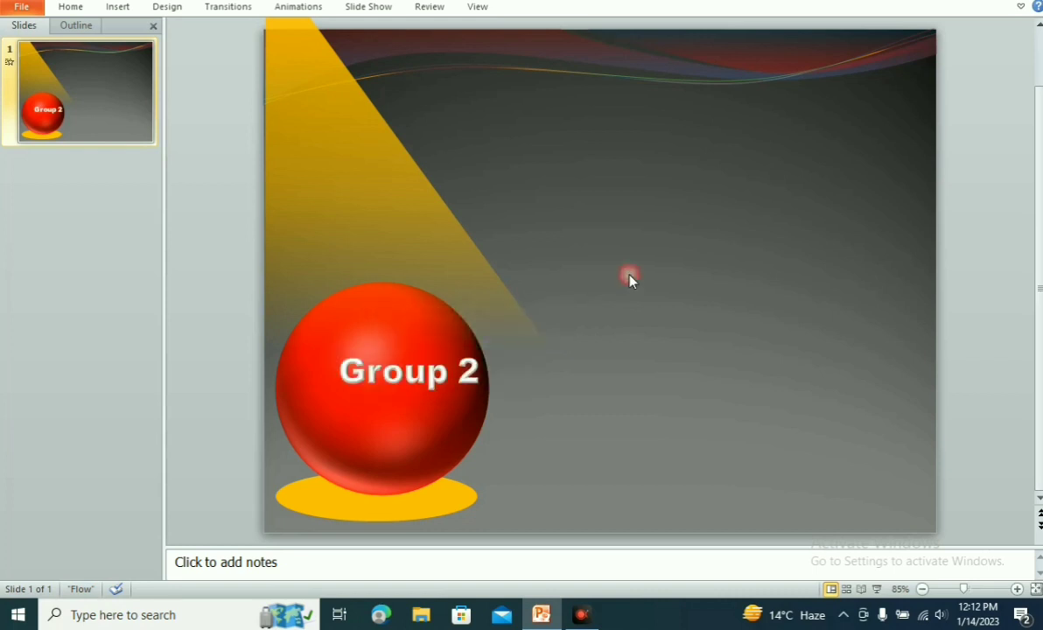
# Move the label left and trim its box so it's centred on the sphere.
pyautogui.doubleClick(377, 370)
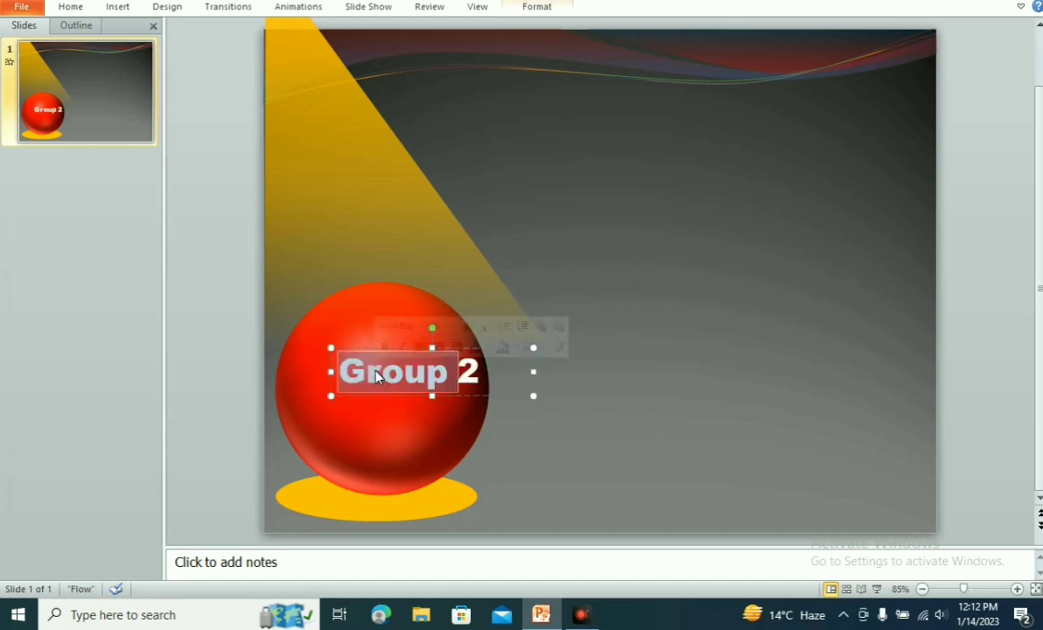
pyautogui.tripleClick(377, 375)
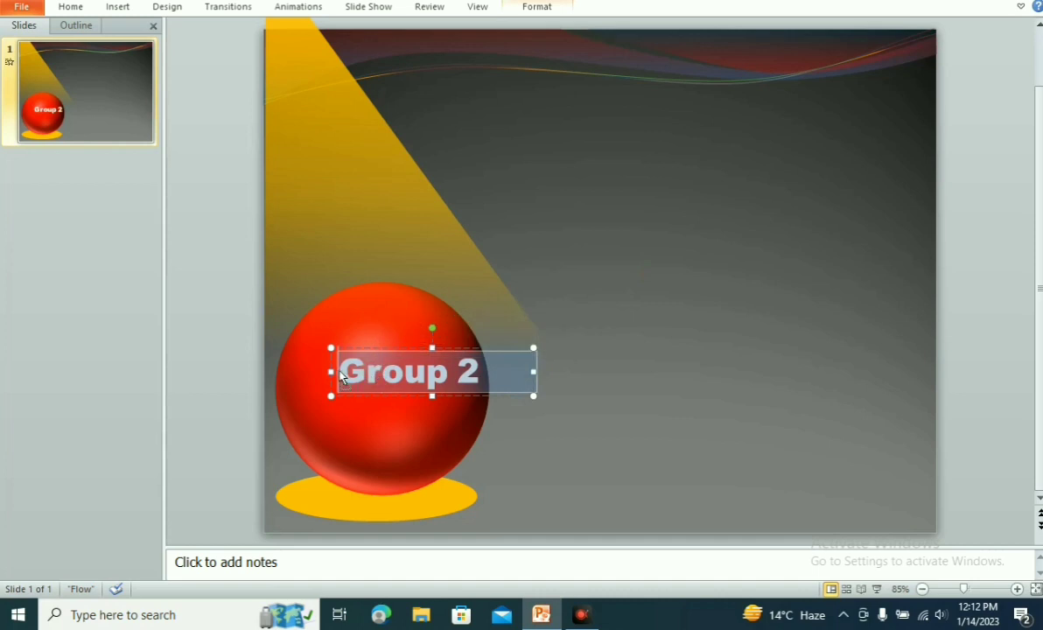
pyautogui.rightClick(333, 377)
pyautogui.press('Escape')
pyautogui.moveTo(330, 372); pyautogui.dragTo(297, 371)
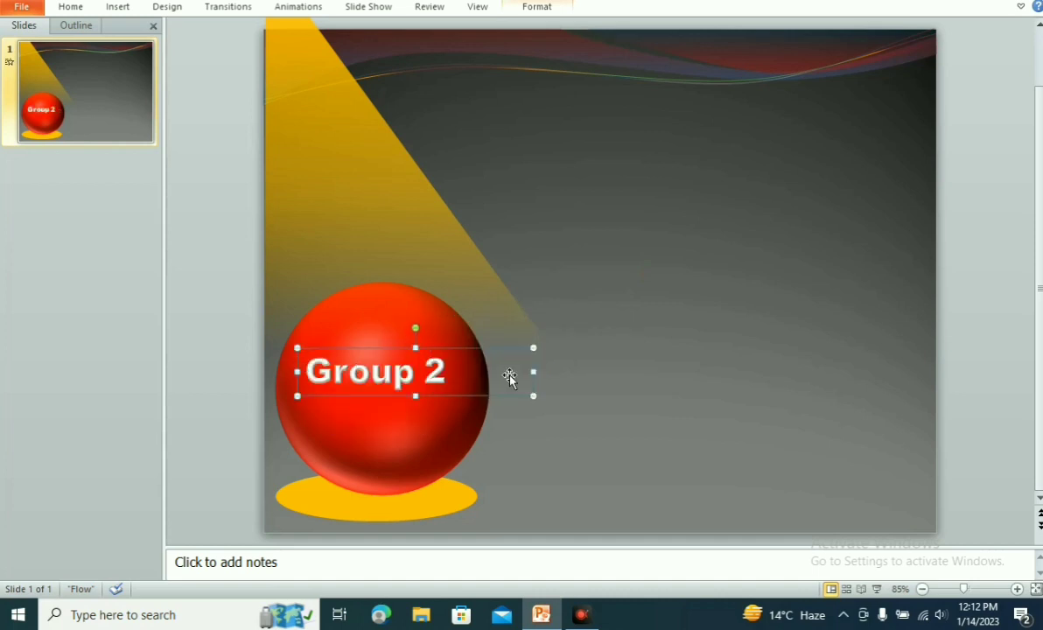
pyautogui.moveTo(532, 373); pyautogui.dragTo(468, 379)
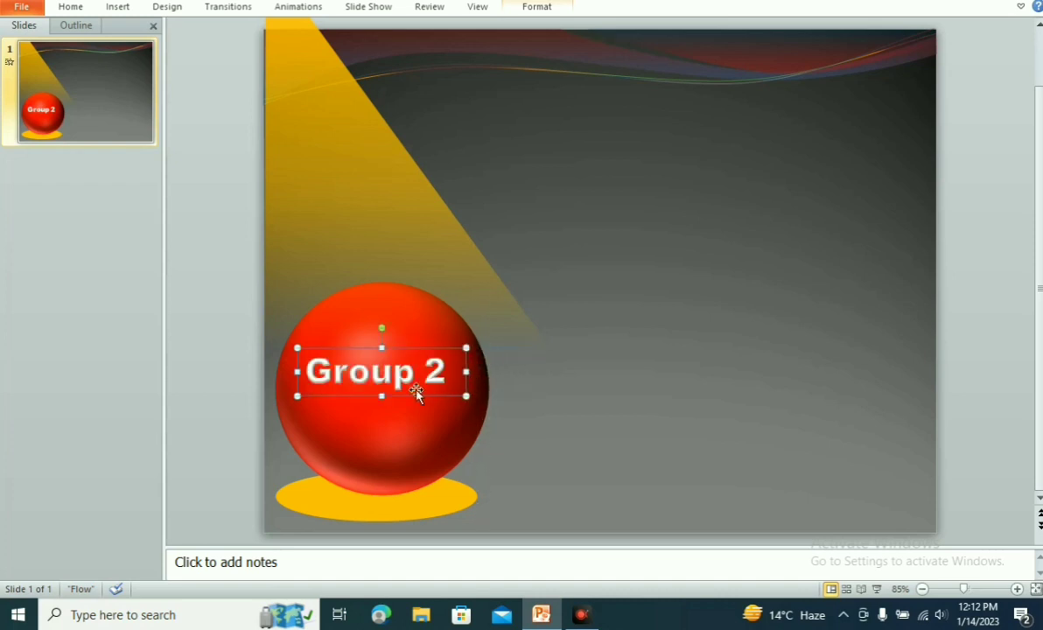